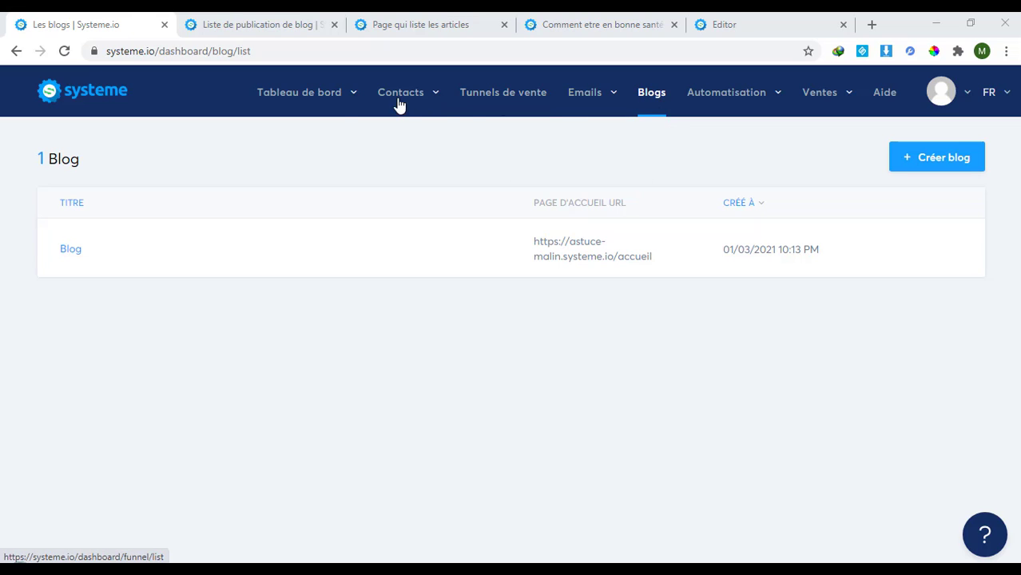
# Start creating a new blog and name it "Blog Test"
pyautogui.click(651, 100)
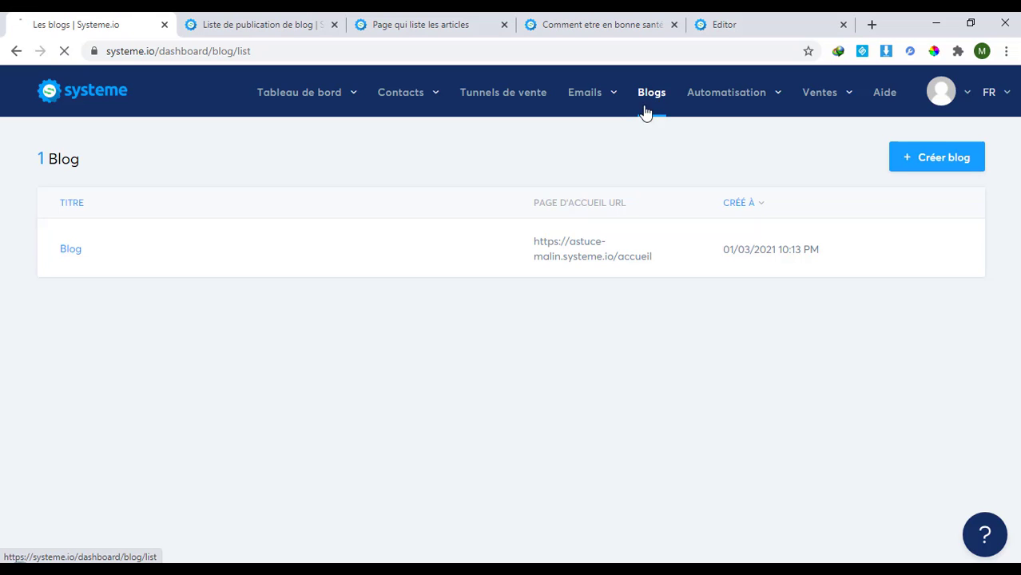
pyautogui.click(916, 162)
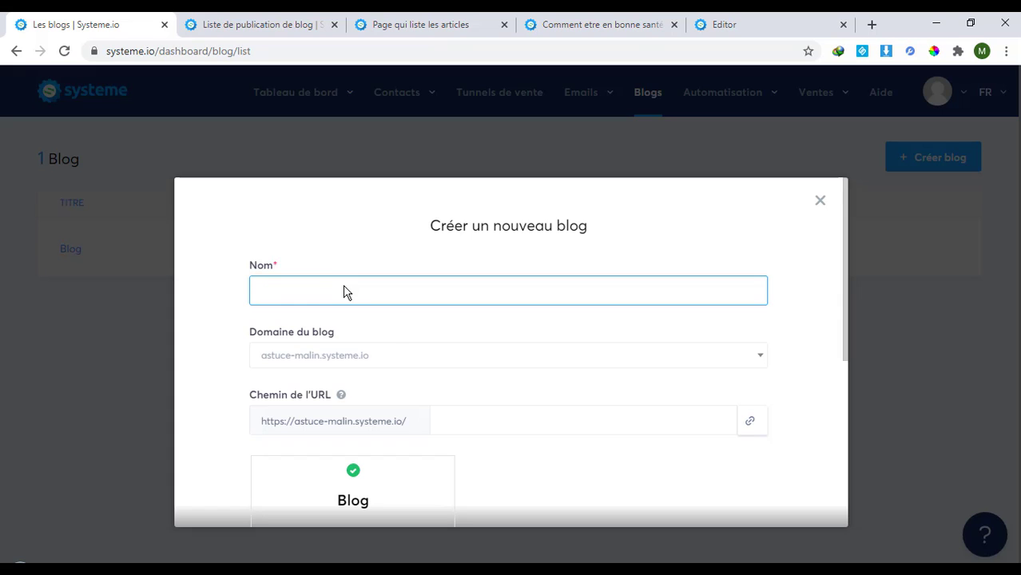
pyautogui.write('Blog t')
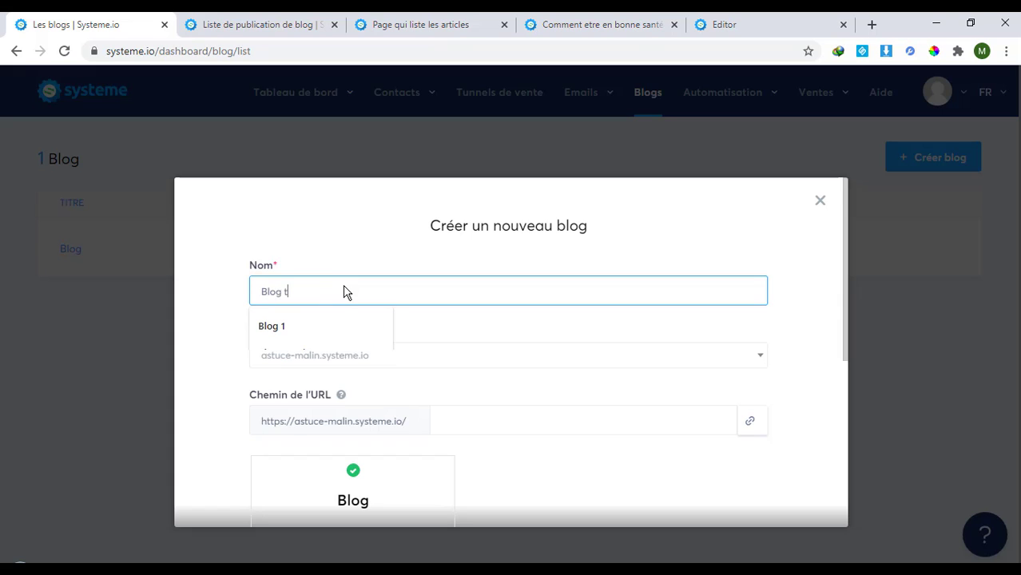
pyautogui.write('est')
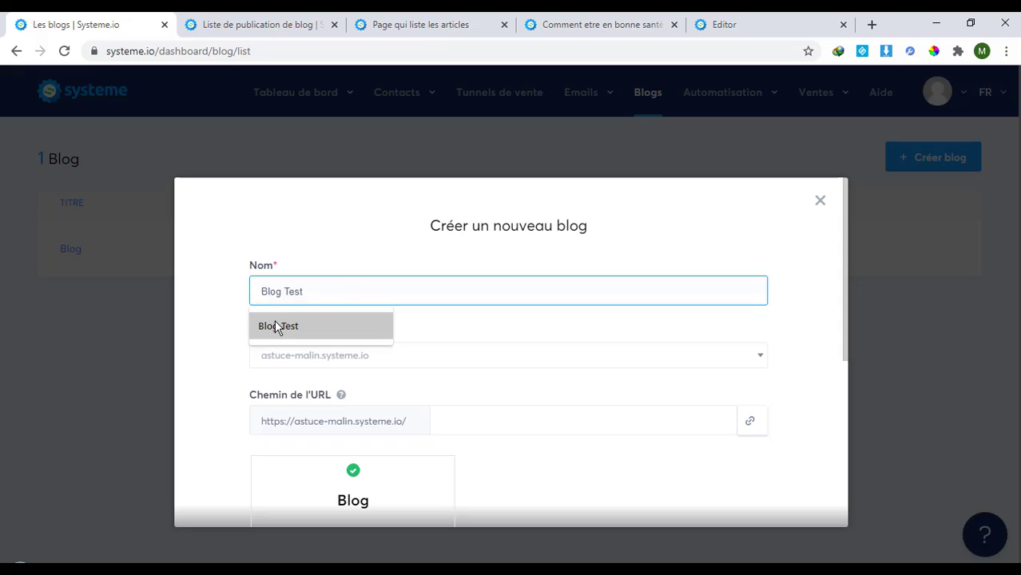
pyautogui.click(276, 325)
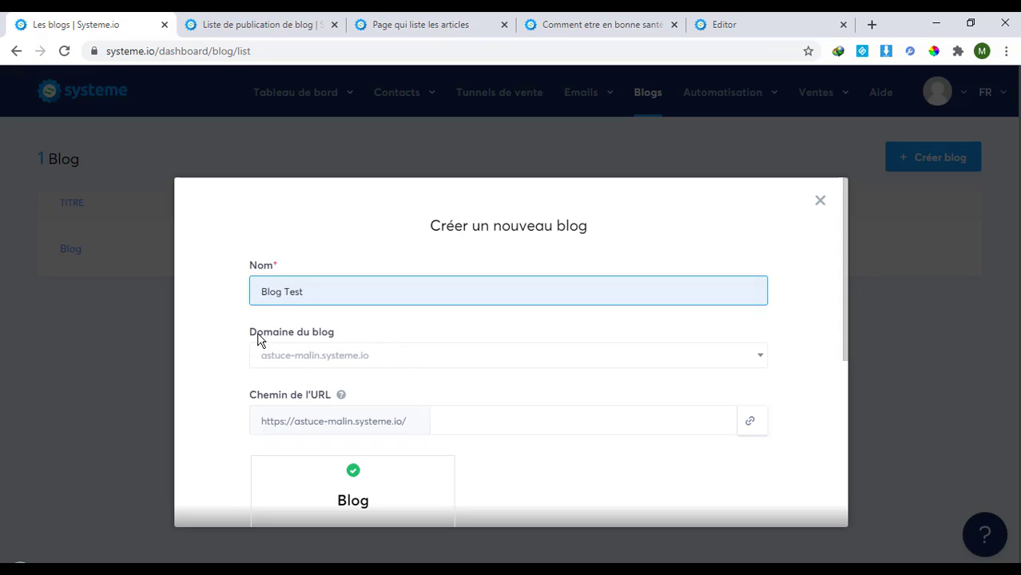
pyautogui.click(224, 341)
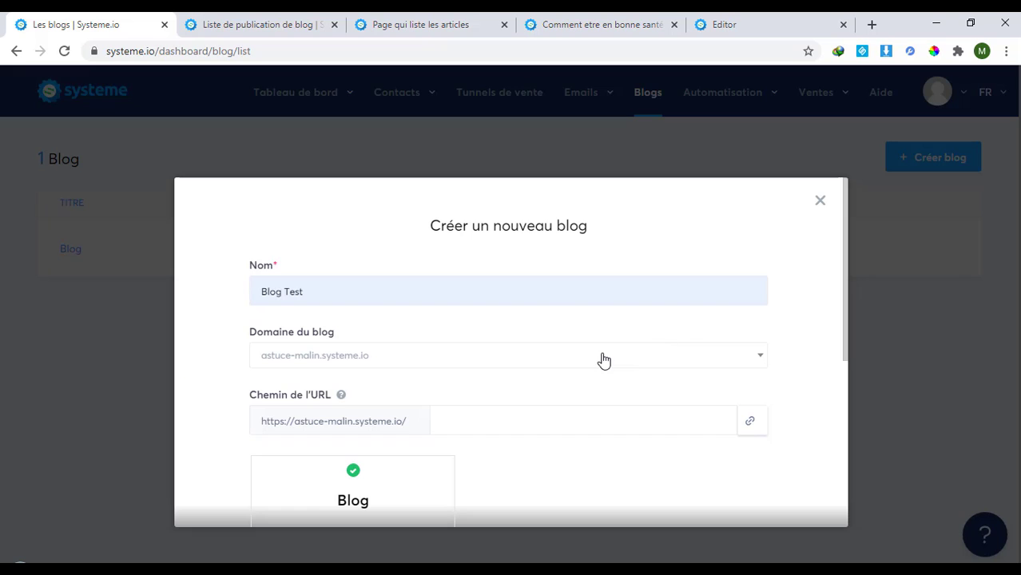
# Set the new blog's URL path to "blogtest1" and create it with the Blog template
pyautogui.scroll(-1, 502, 398)
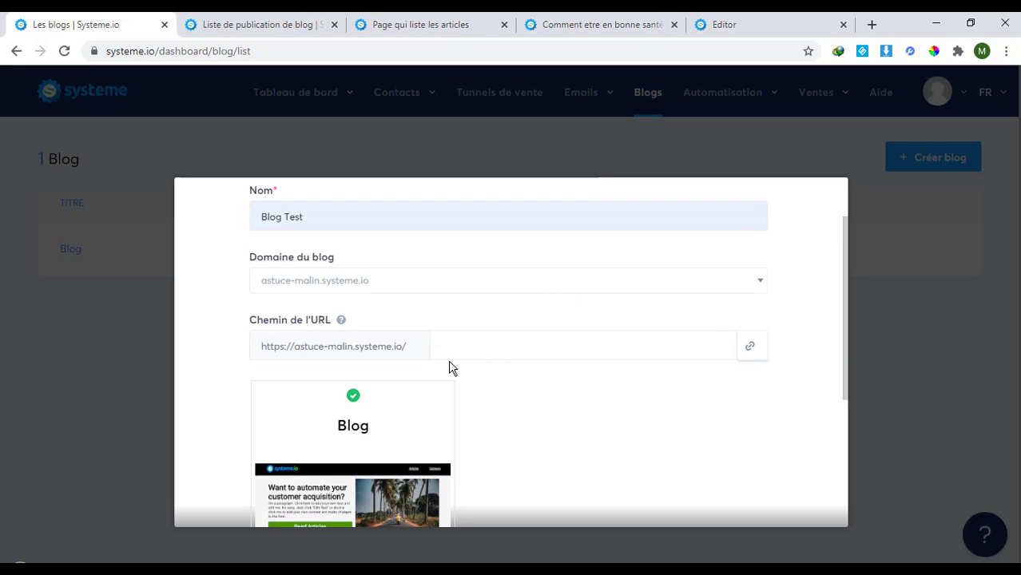
pyautogui.click(466, 346)
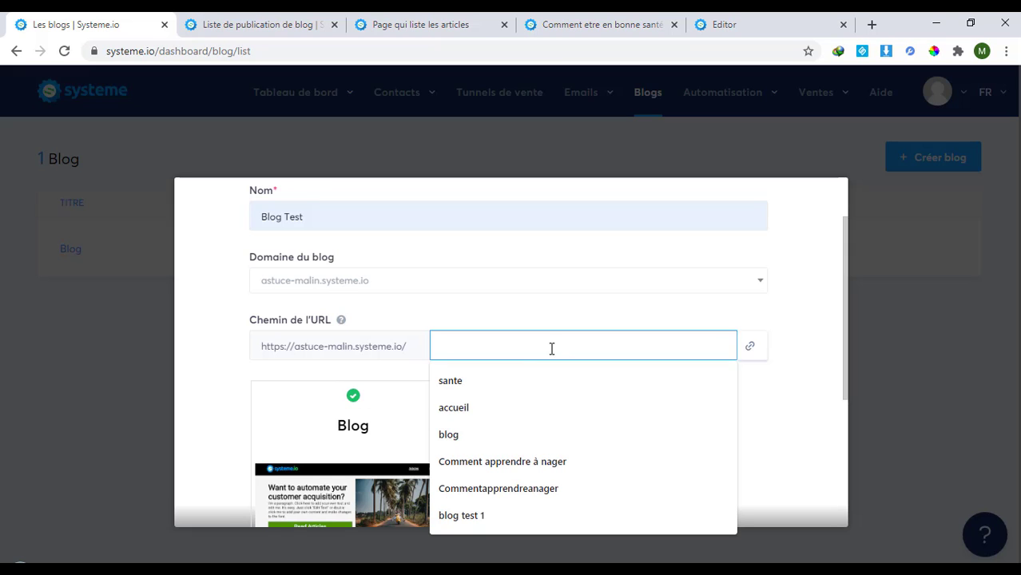
pyautogui.click(456, 516)
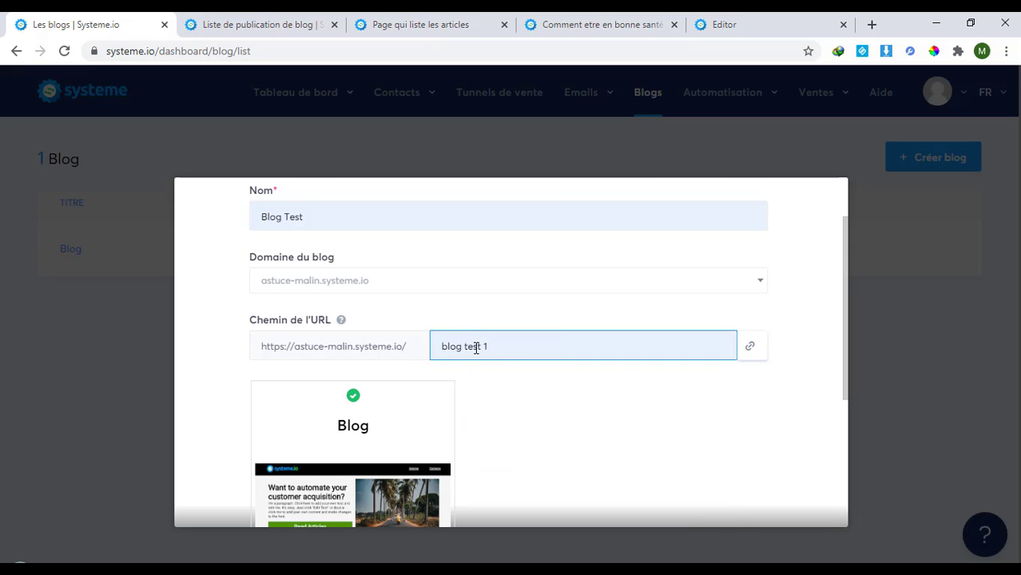
pyautogui.press('BackSpace')
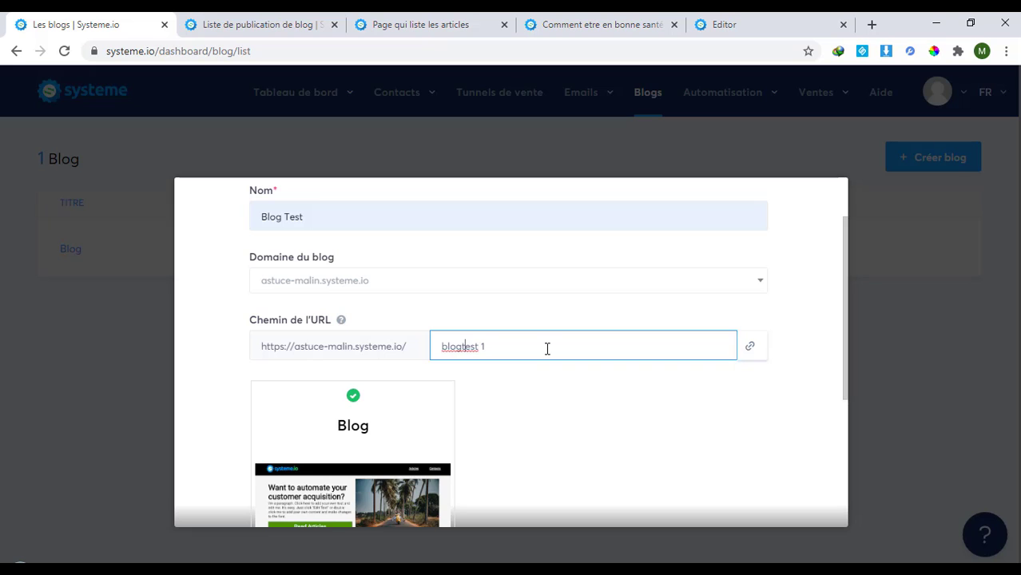
pyautogui.press('BackSpace')
pyautogui.click(535, 390)
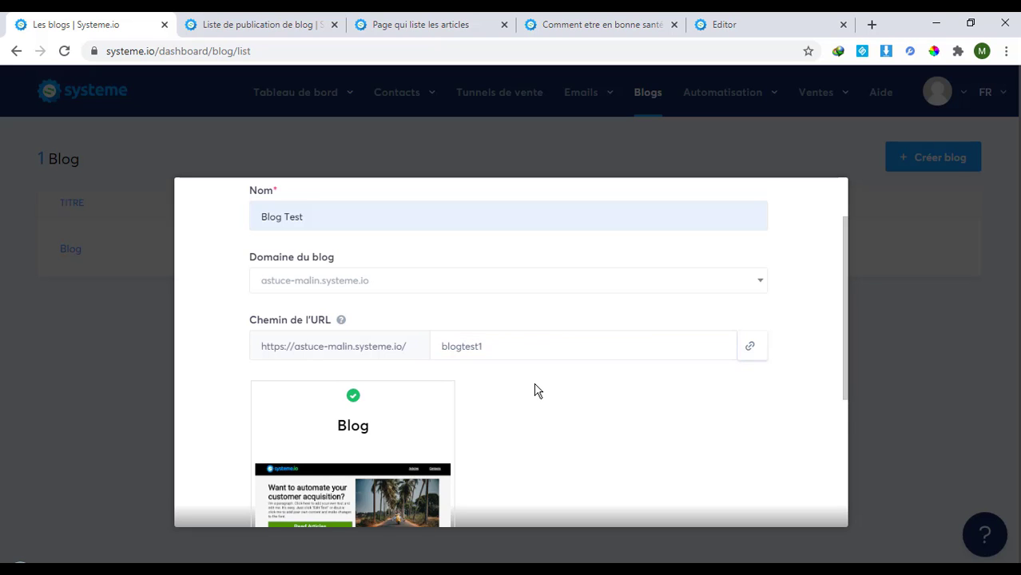
pyautogui.scroll(-3, 528, 396)
pyautogui.click(499, 478)
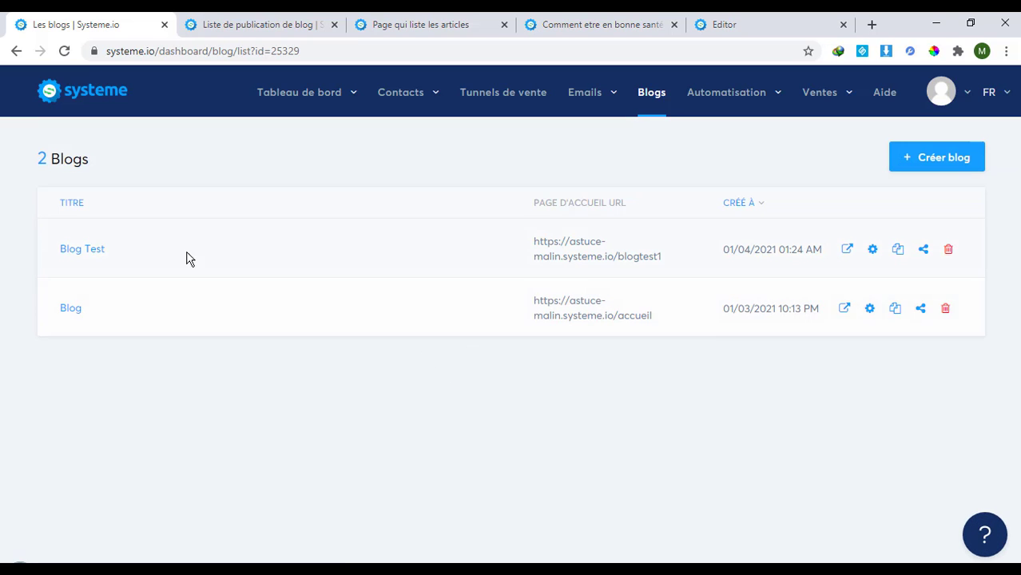
# Open the public home page of Blog Test and close the old article list, article pages and editor tabs
pyautogui.click(847, 250)
pyautogui.click(270, 26)
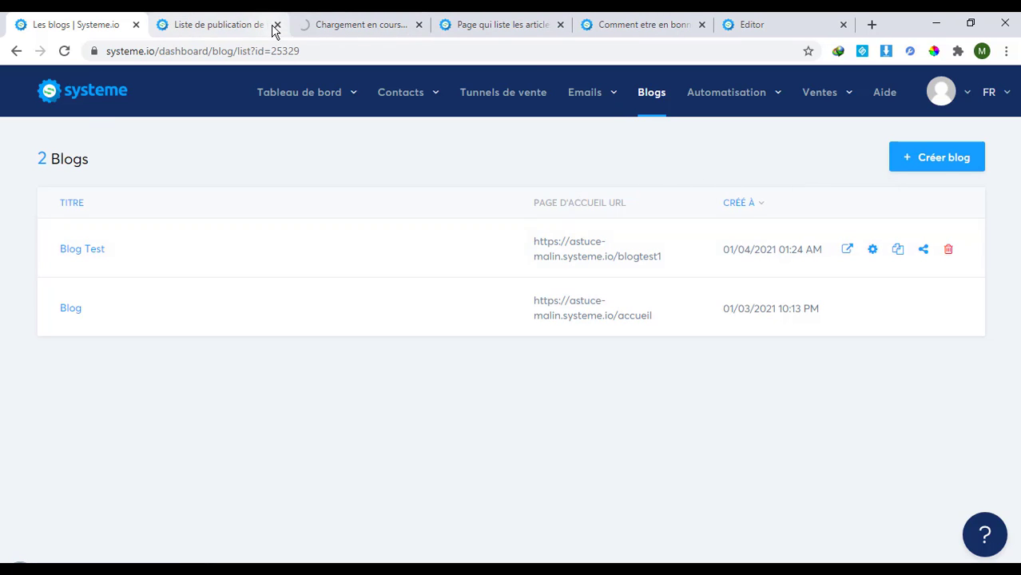
pyautogui.click(277, 25)
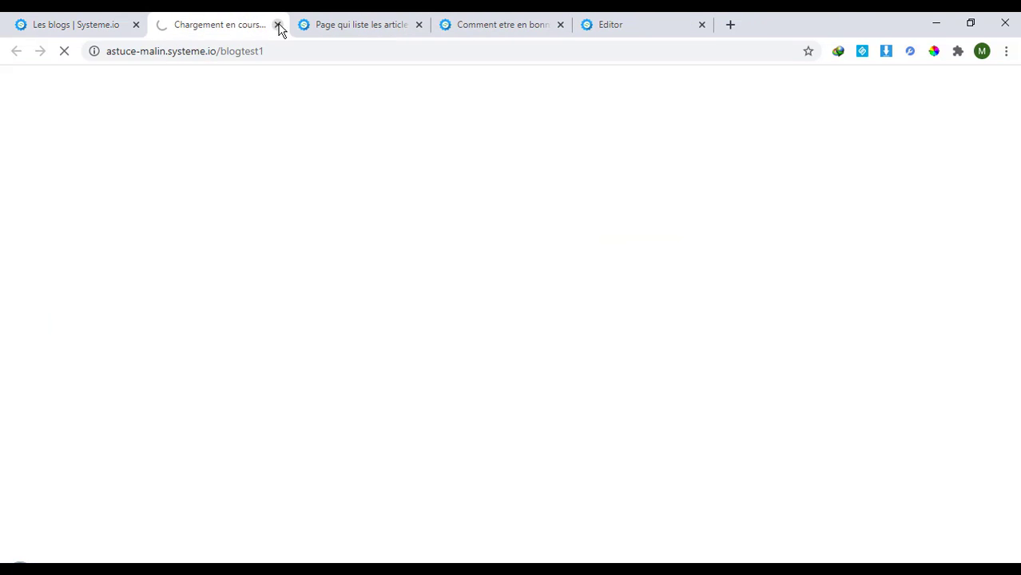
pyautogui.click(418, 27)
pyautogui.click(418, 27)
pyautogui.click(417, 27)
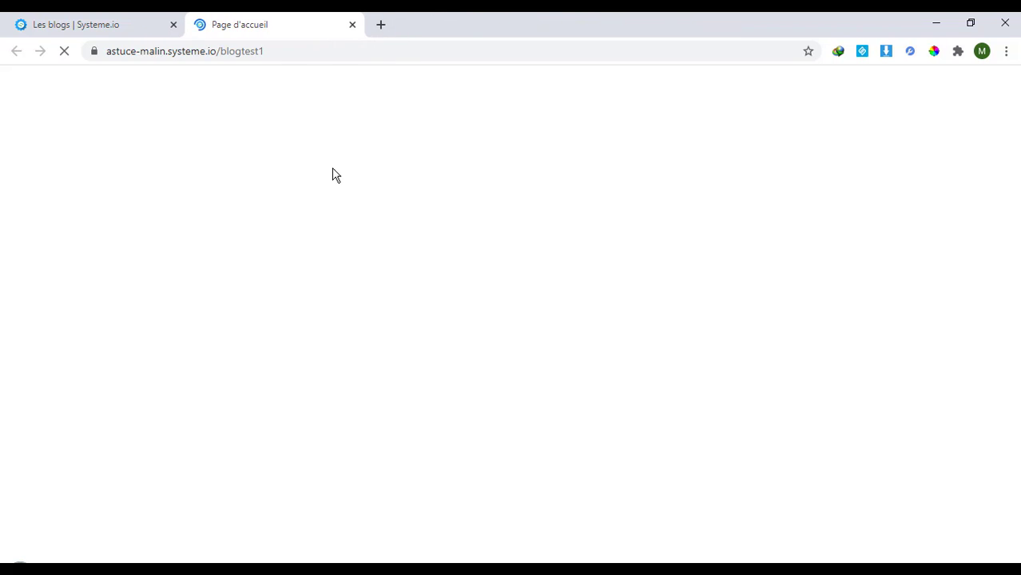
# Examine the Blog Test home page, from its header and banner down through the sections below
pyautogui.scroll(-1, 462, 238)
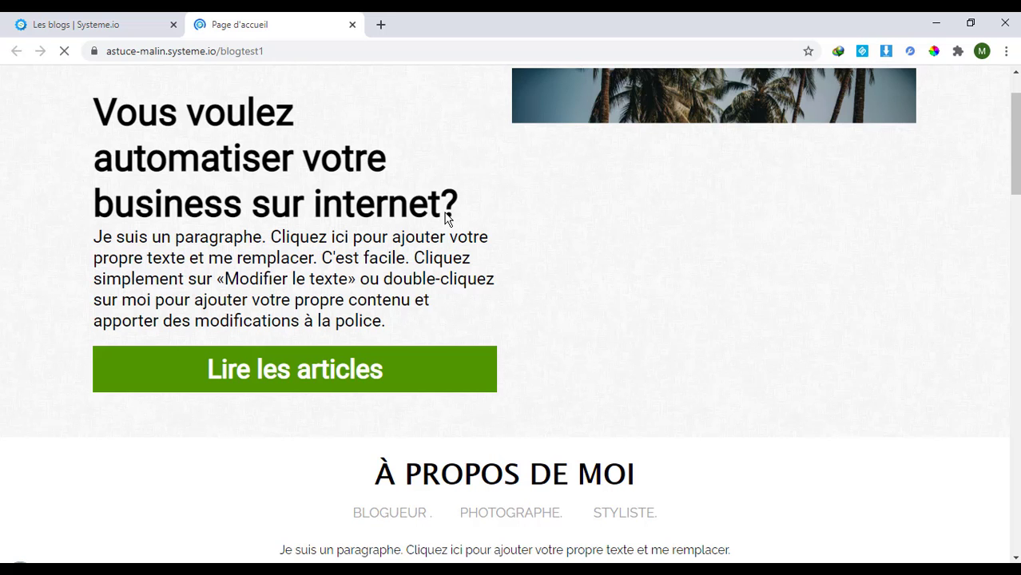
pyautogui.scroll(-15, 447, 218)
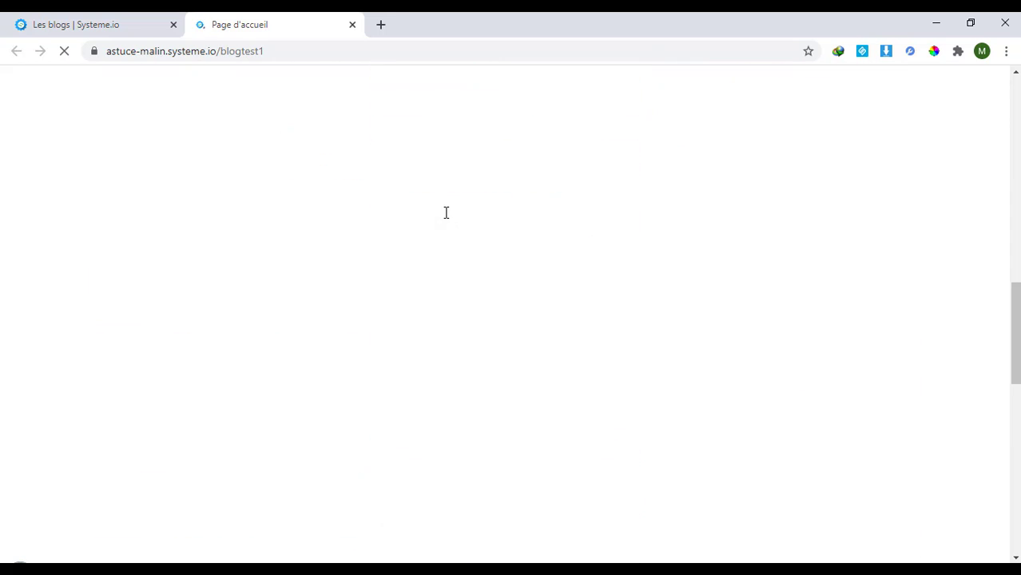
pyautogui.scroll(15, 446, 213)
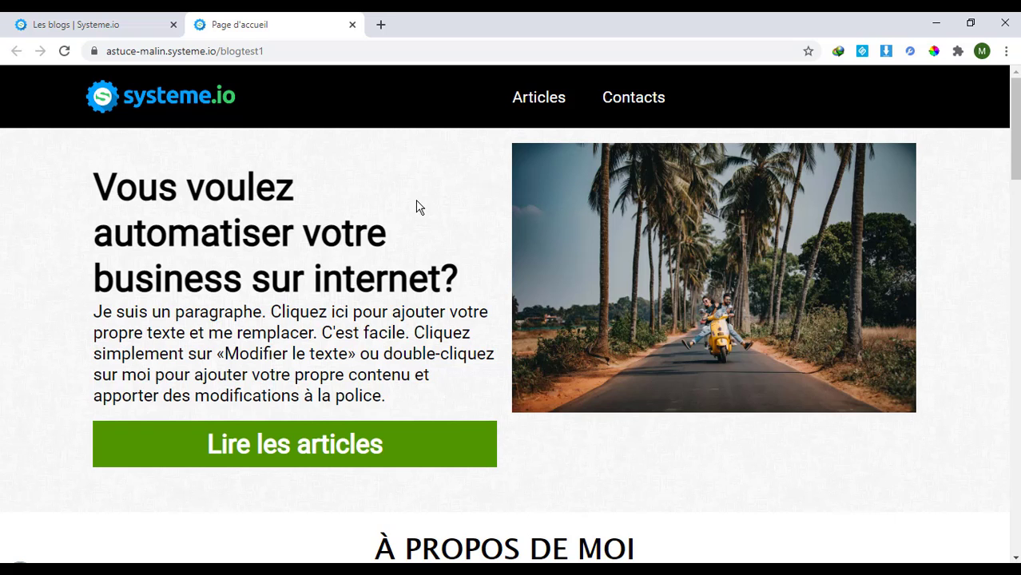
pyautogui.scroll(-3, 403, 244)
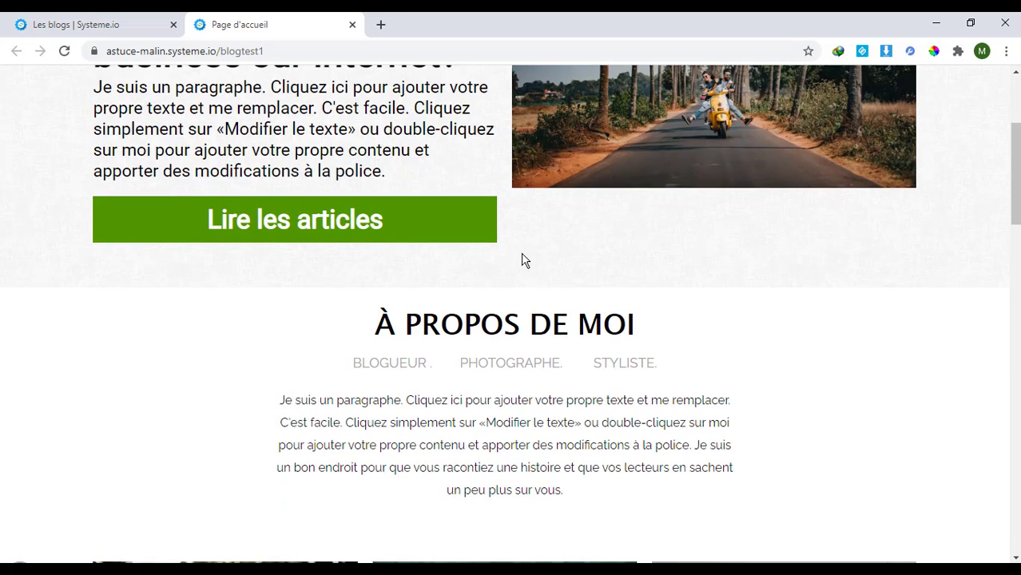
pyautogui.scroll(3, 501, 222)
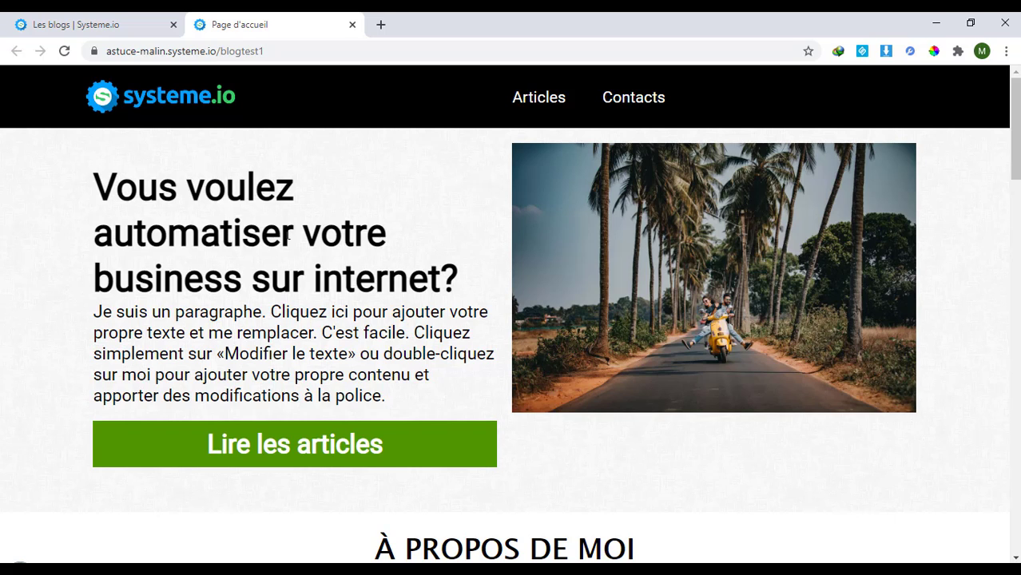
pyautogui.scroll(-4, 289, 233)
pyautogui.scroll(4, 452, 255)
pyautogui.scroll(-6, 371, 253)
# Compare the home page URL listed for Blog Test with the opened page and inspect its header menu
pyautogui.click(102, 24)
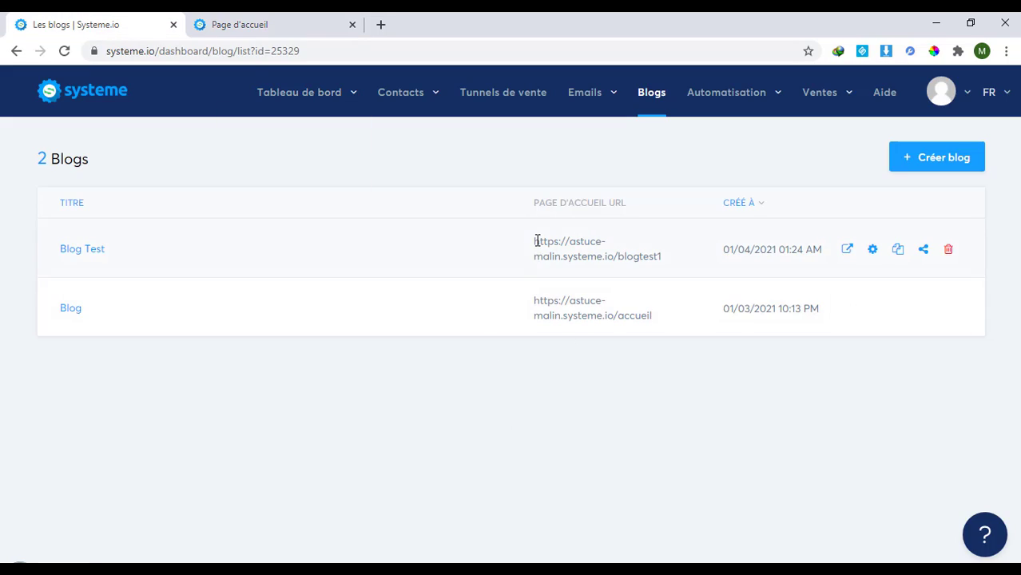
pyautogui.moveTo(537, 241); pyautogui.dragTo(669, 264)
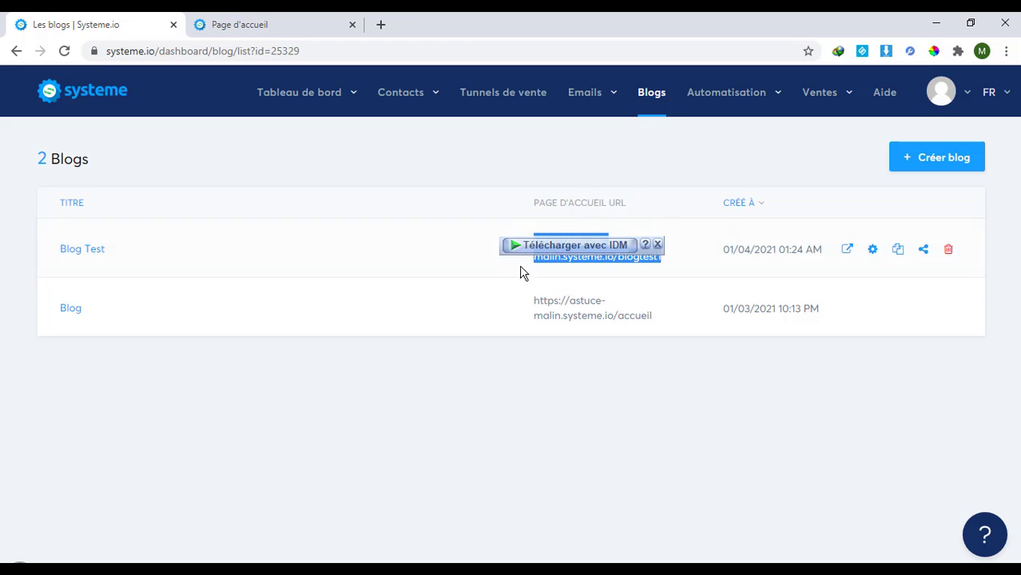
pyautogui.click(261, 24)
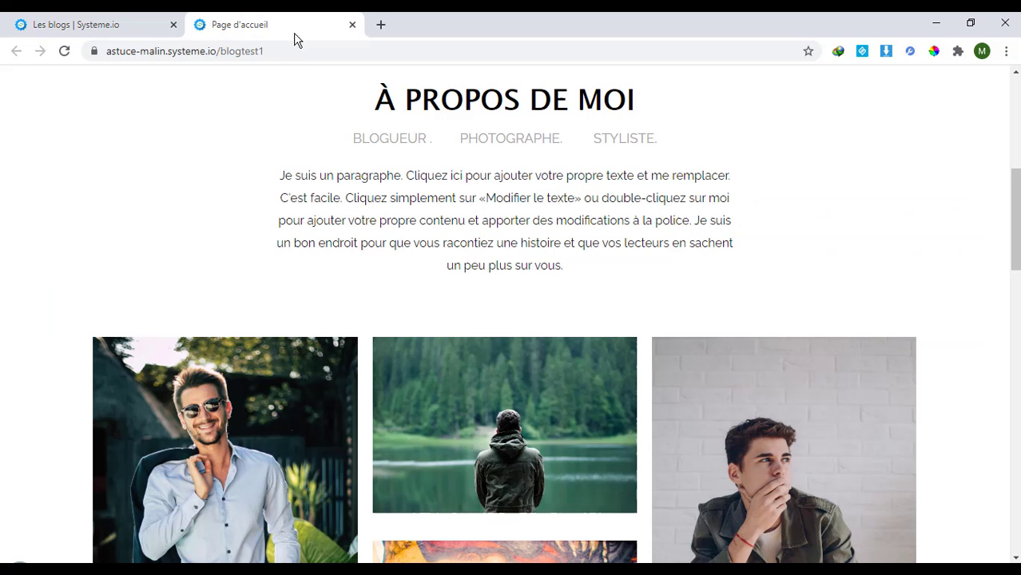
pyautogui.scroll(4, 470, 176)
pyautogui.scroll(2, 469, 172)
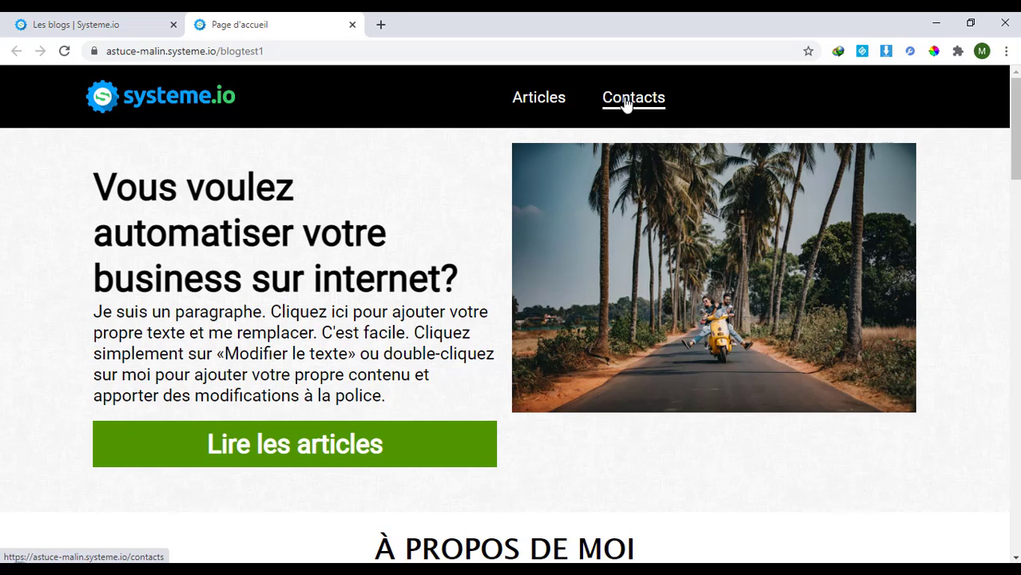
# Open the article list of Blog Test from the blog list and bring up its blog template in the editor
pyautogui.click(103, 24)
pyautogui.click(544, 305)
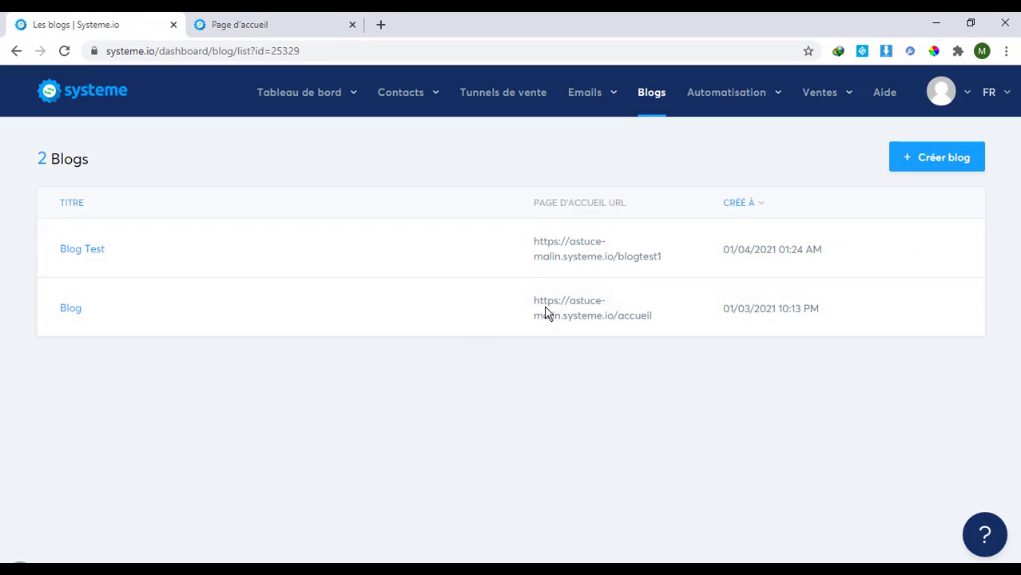
pyautogui.middleClick(83, 250)
pyautogui.click(445, 23)
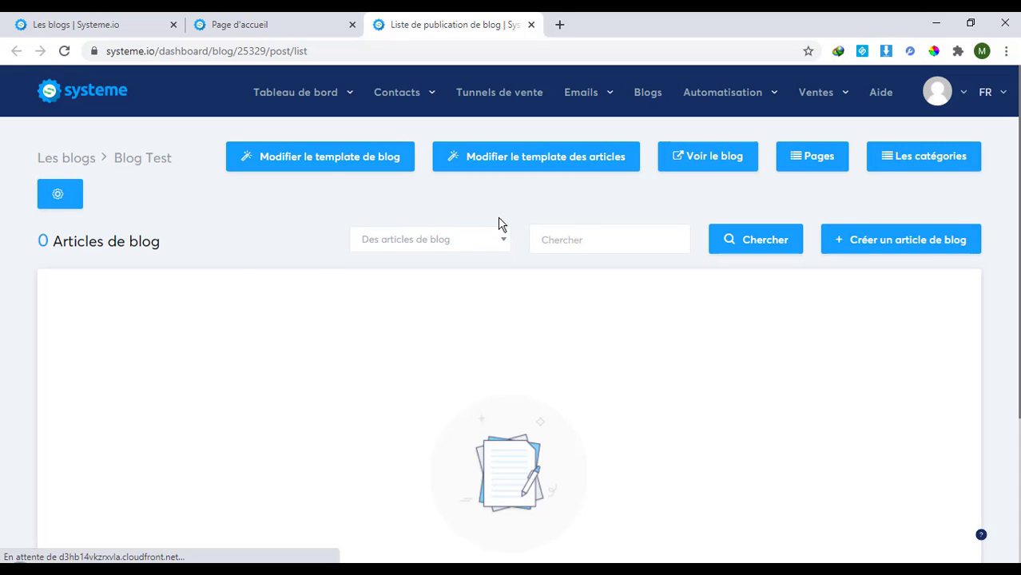
pyautogui.scroll(-1, 524, 264)
pyautogui.scroll(1, 519, 262)
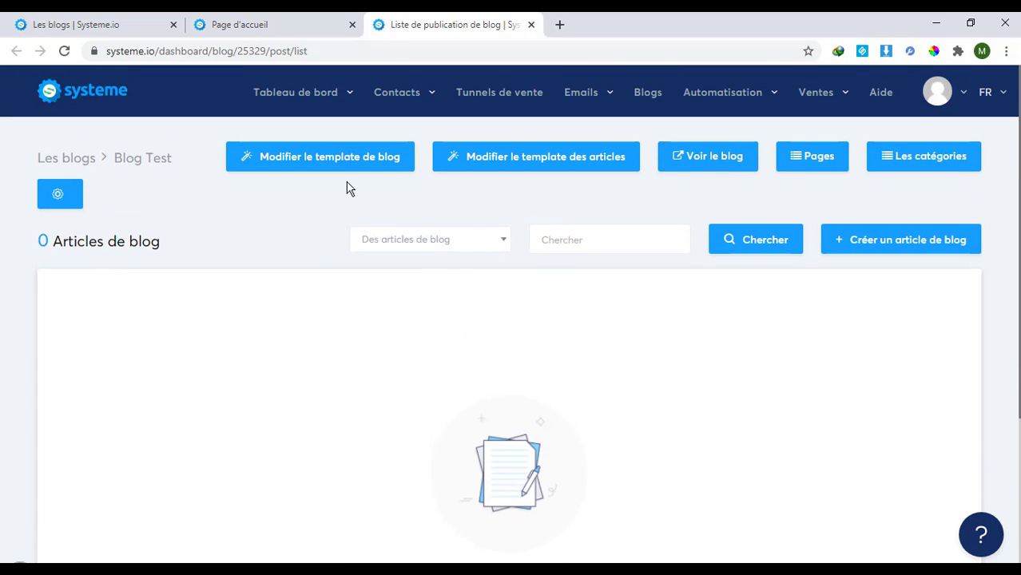
pyautogui.click(297, 164)
pyautogui.click(621, 20)
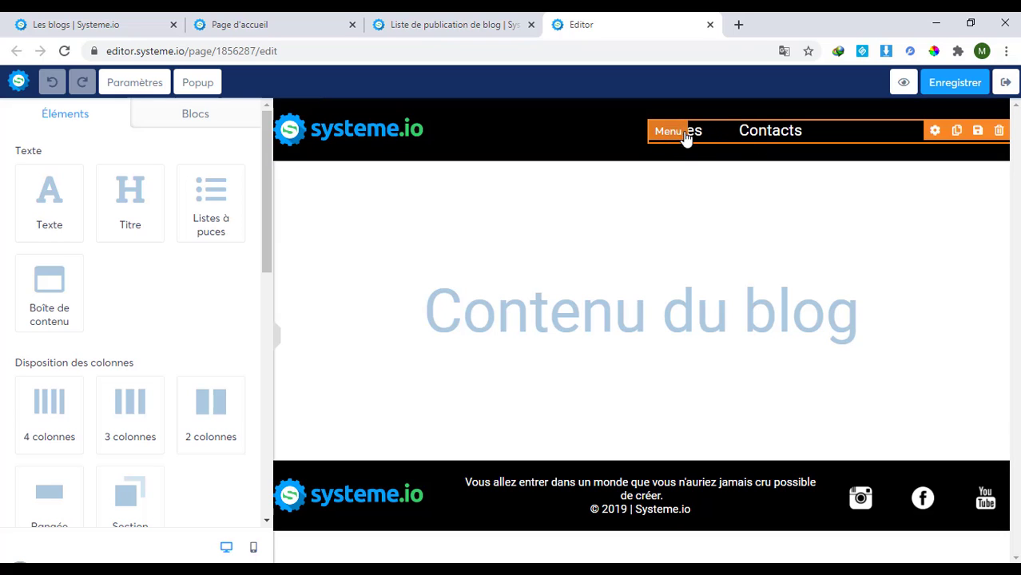
# Rename the first item of the template's header menu as "Blog"
pyautogui.click(934, 133)
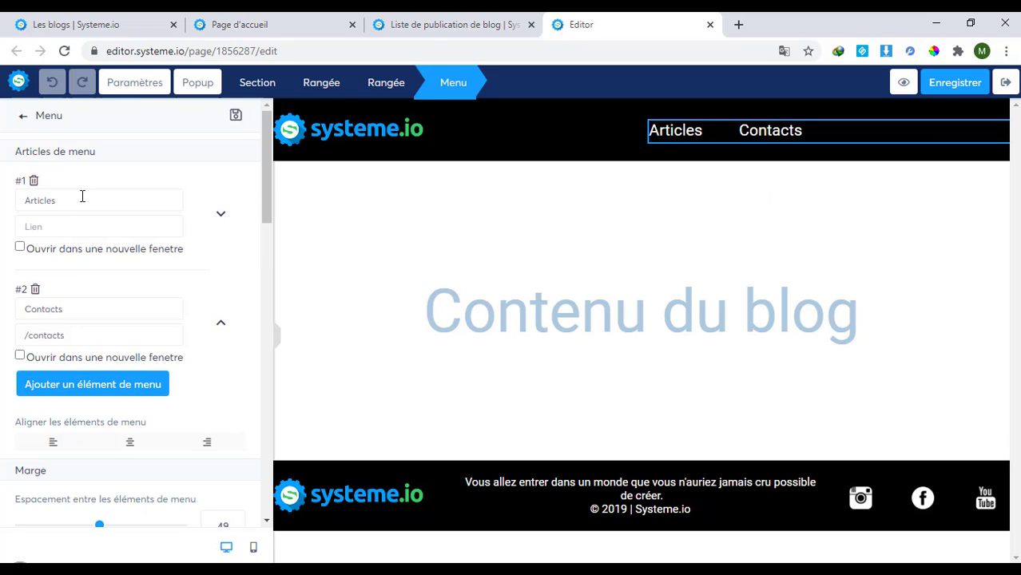
pyautogui.moveTo(82, 197); pyautogui.dragTo(2, 204)
pyautogui.press('BackSpace')
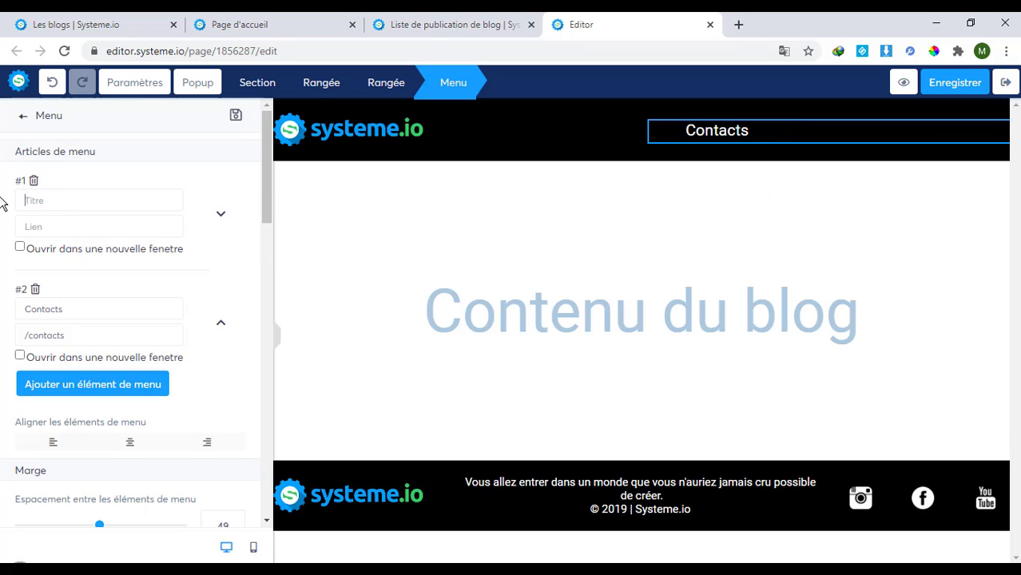
pyautogui.write('Blog')
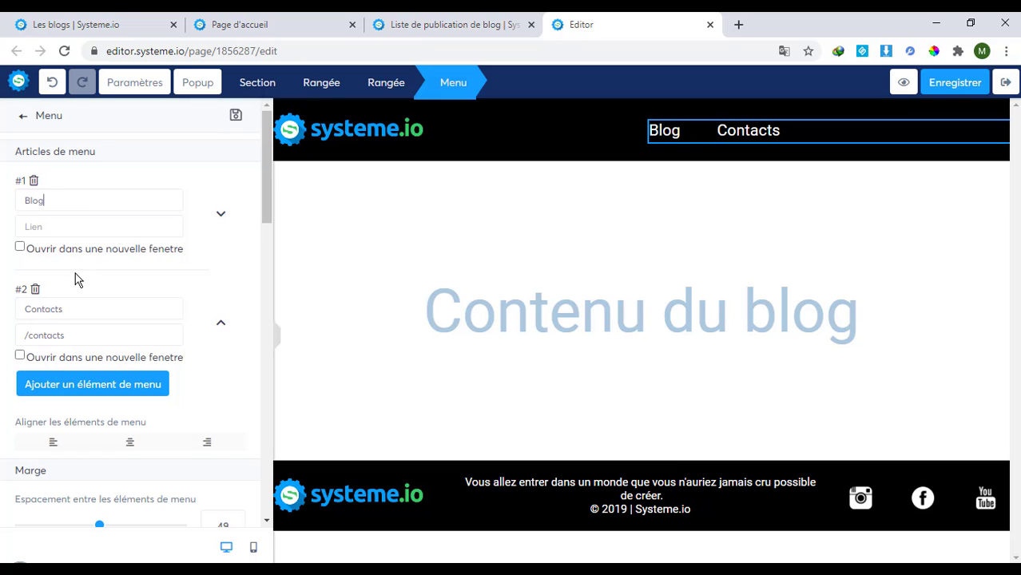
# Rename the second item of the header menu as "Accueil"
pyautogui.moveTo(88, 313); pyautogui.dragTo(9, 319)
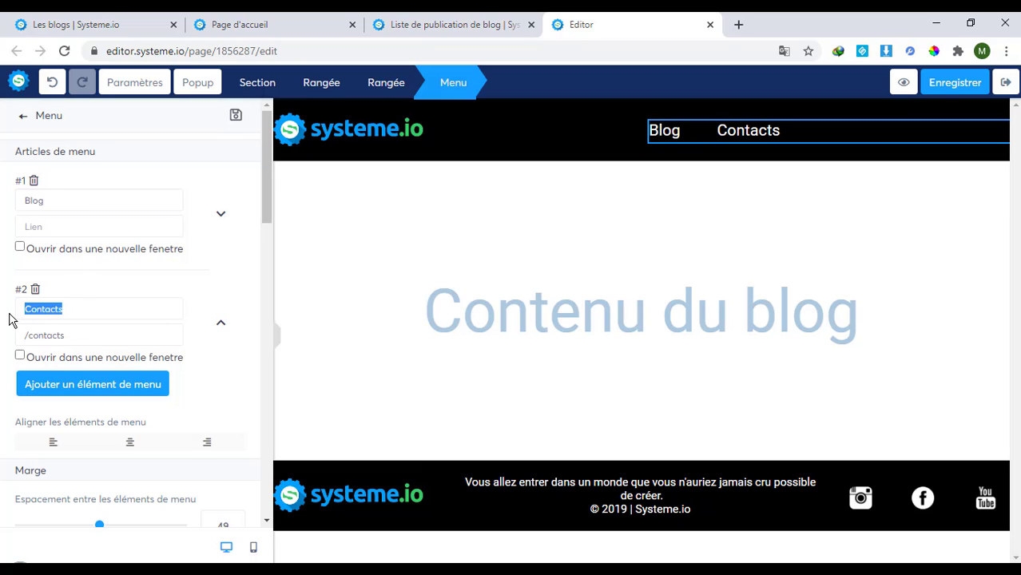
pyautogui.press('BackSpace')
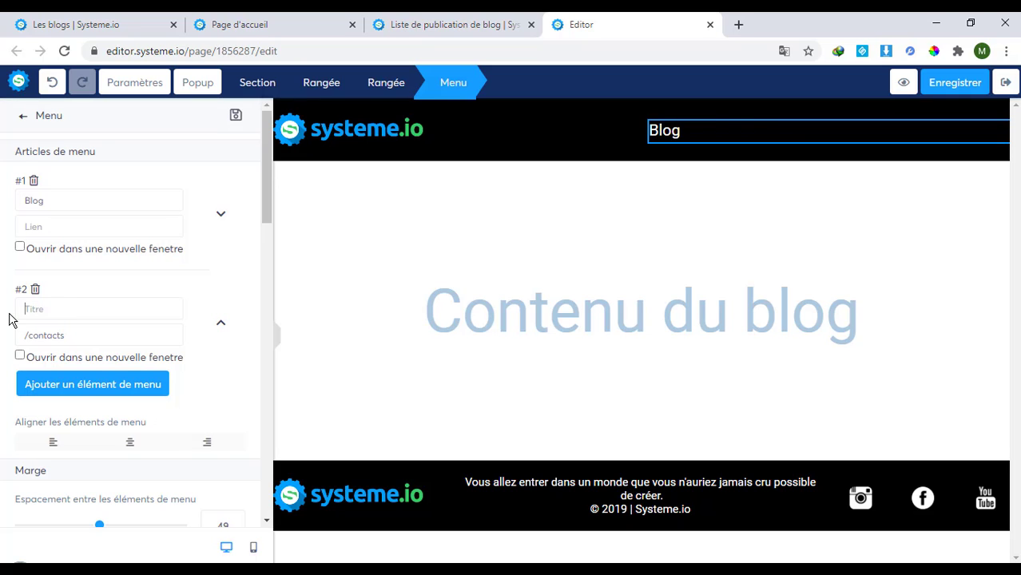
pyautogui.write('Accueil')
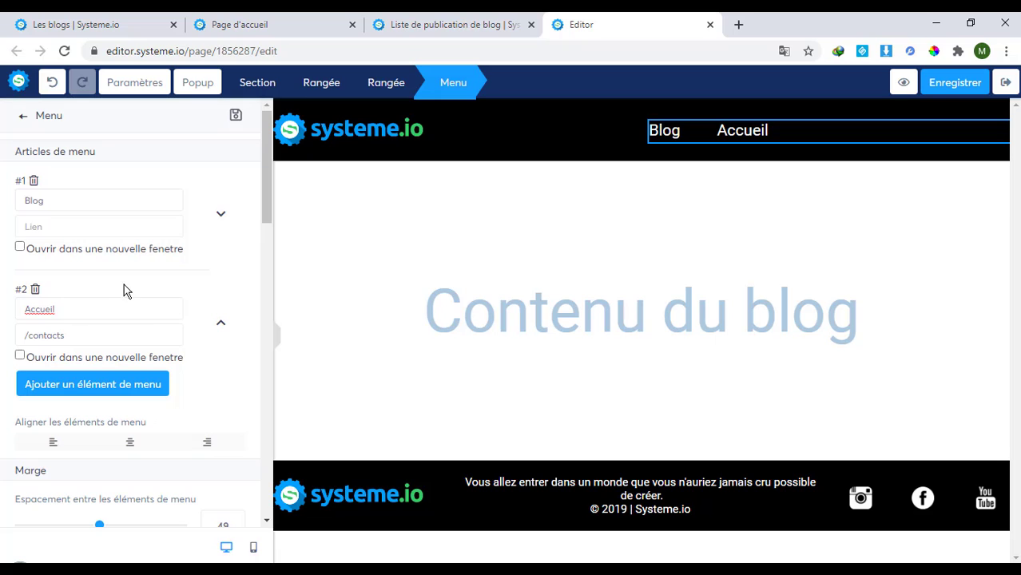
pyautogui.scroll(-1, 113, 328)
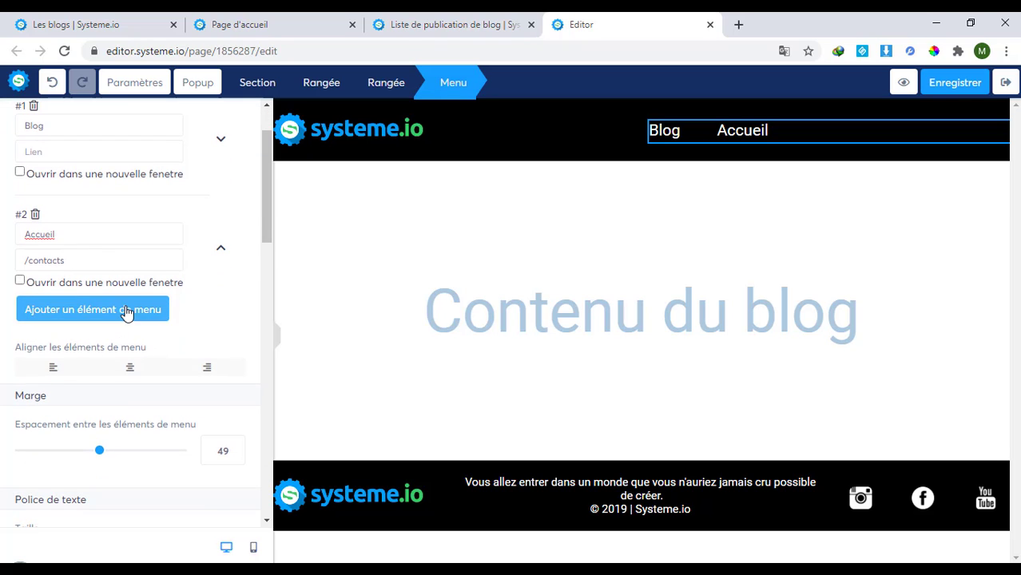
# Add two more items titled "Youtube" and "Reseaux sociaux" to the header menu and save the template
pyautogui.click(64, 311)
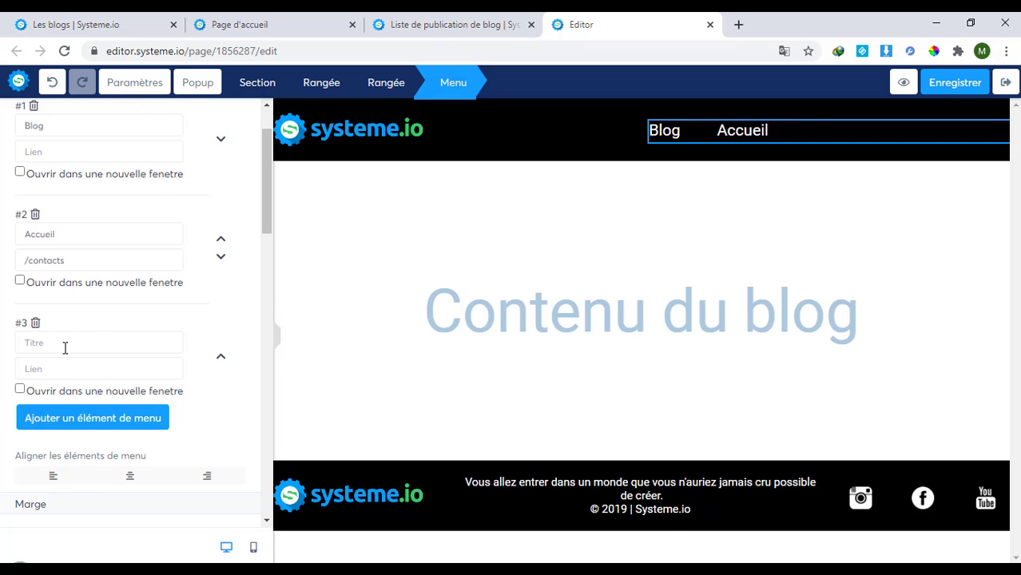
pyautogui.write('Youtube')
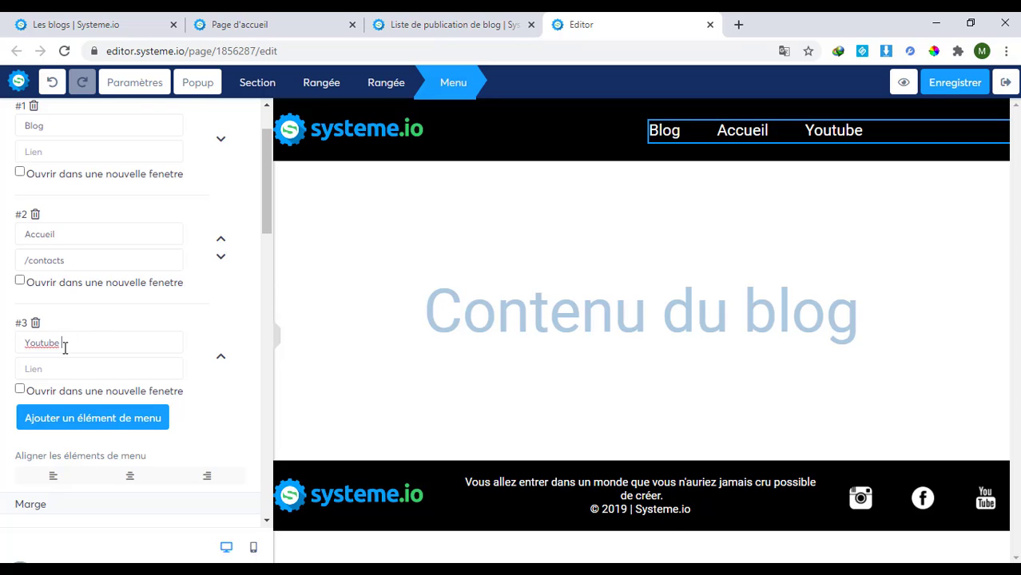
pyautogui.scroll(-1, 91, 364)
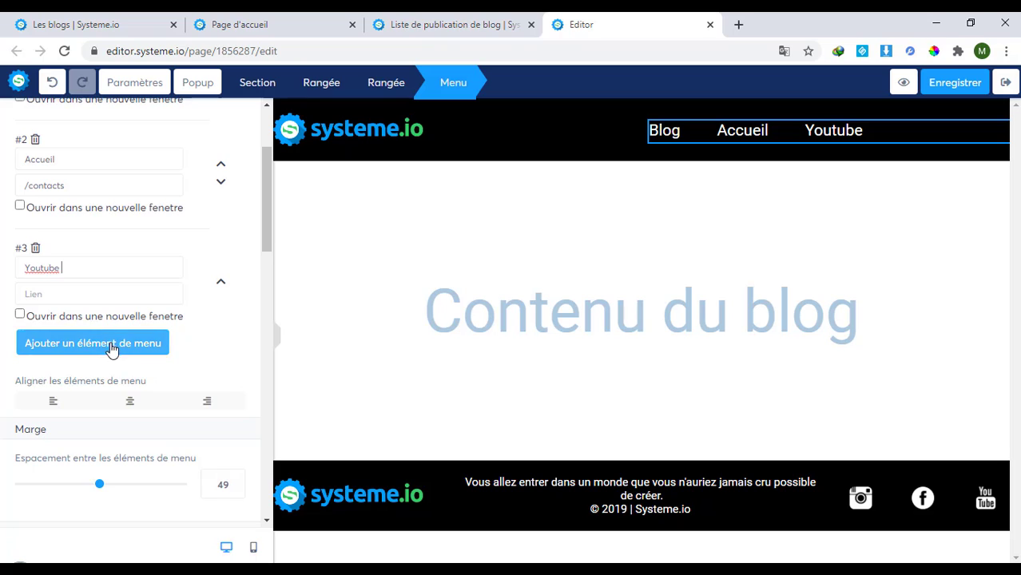
pyautogui.click(114, 345)
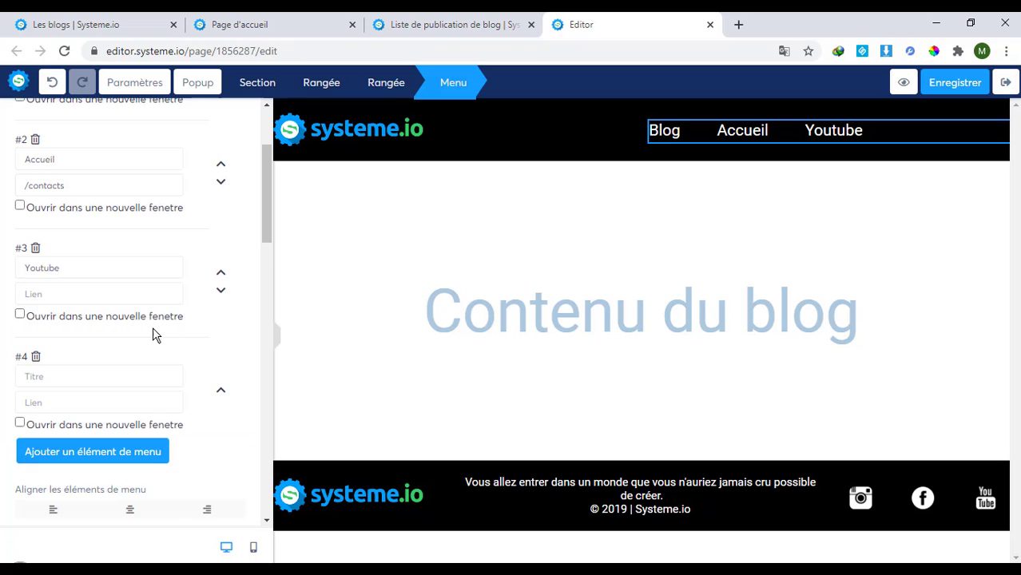
pyautogui.click(81, 377)
pyautogui.write('Reseaux')
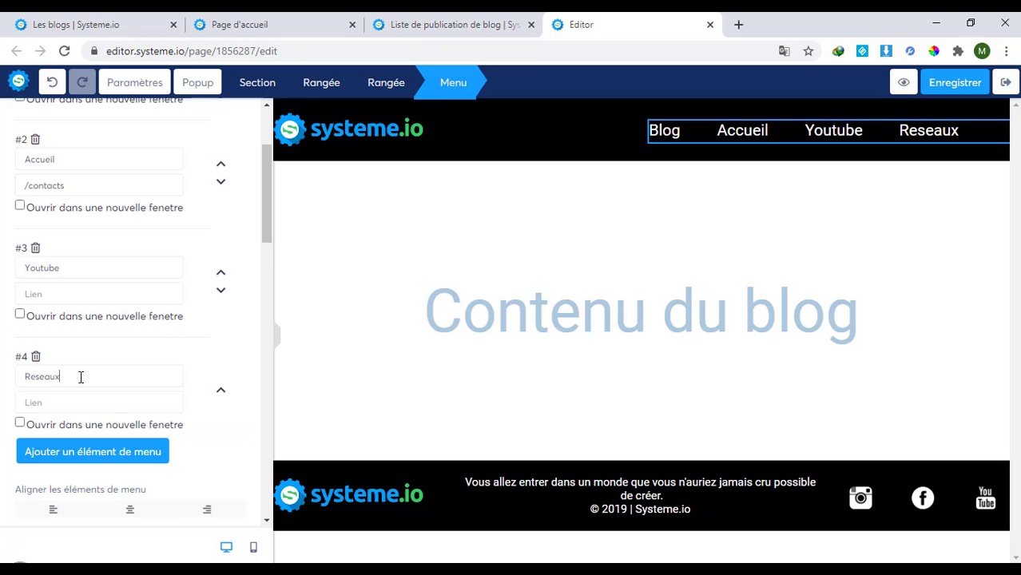
pyautogui.write(' sociaux')
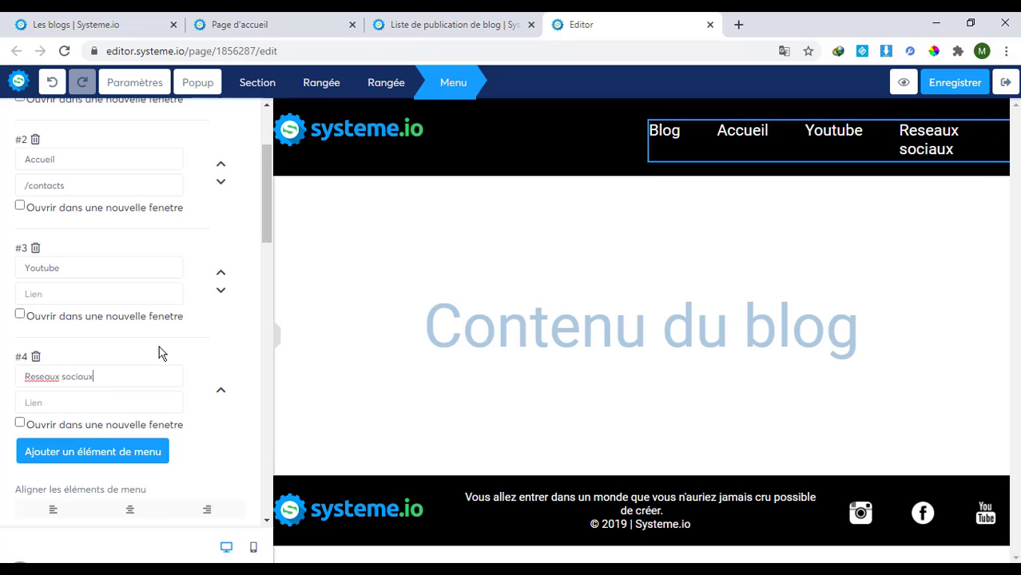
pyautogui.scroll(-2, 160, 348)
pyautogui.scroll(4, 192, 271)
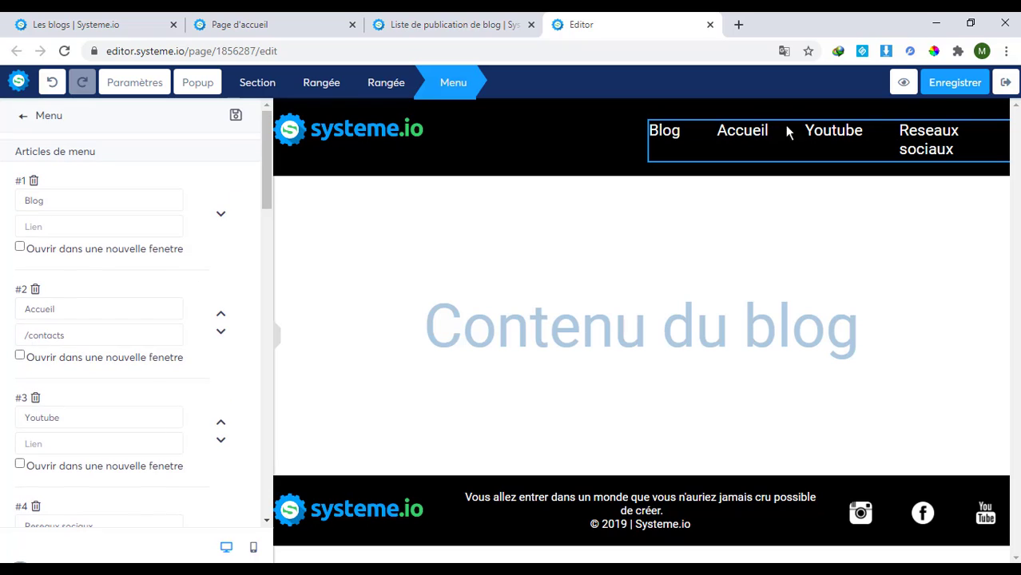
pyautogui.click(947, 90)
# Review the header menu's list of items and leave the menu settings
pyautogui.scroll(-2, 216, 326)
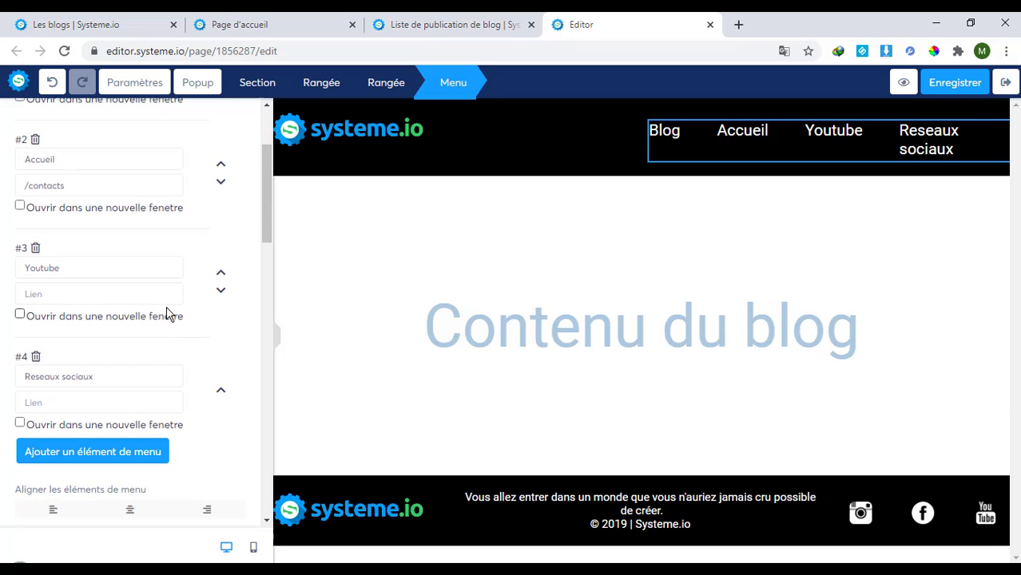
pyautogui.scroll(-1, 249, 294)
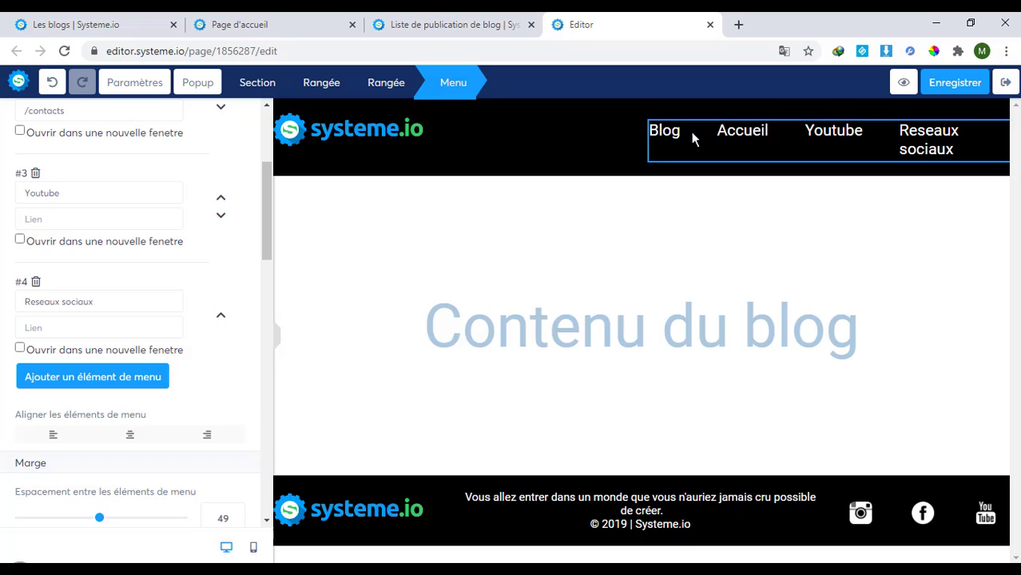
pyautogui.scroll(3, 227, 288)
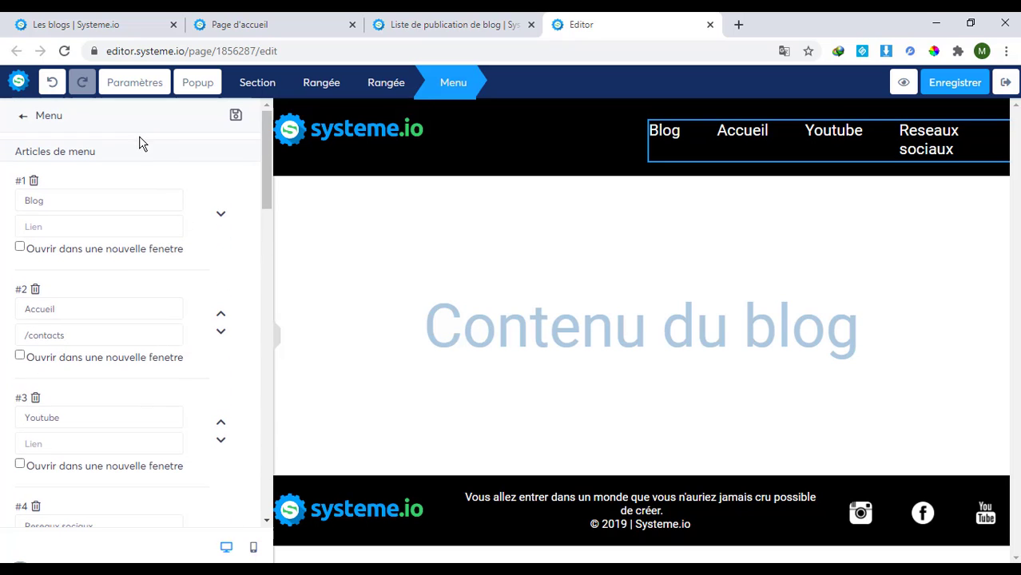
pyautogui.click(21, 117)
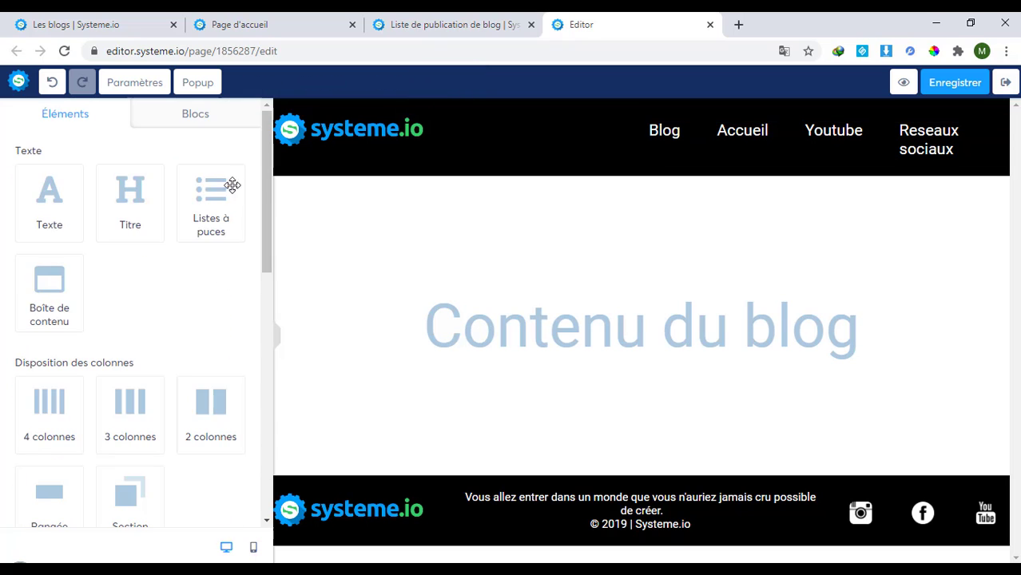
# Open the list of information pages of Blog Test and delete the Contacts page
pyautogui.click(486, 19)
pyautogui.click(296, 19)
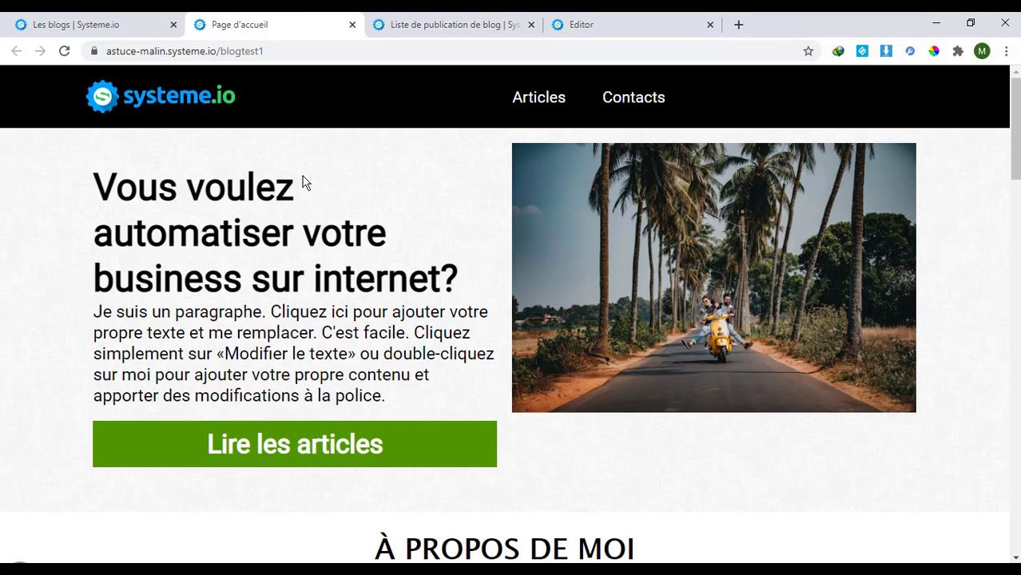
pyautogui.click(444, 32)
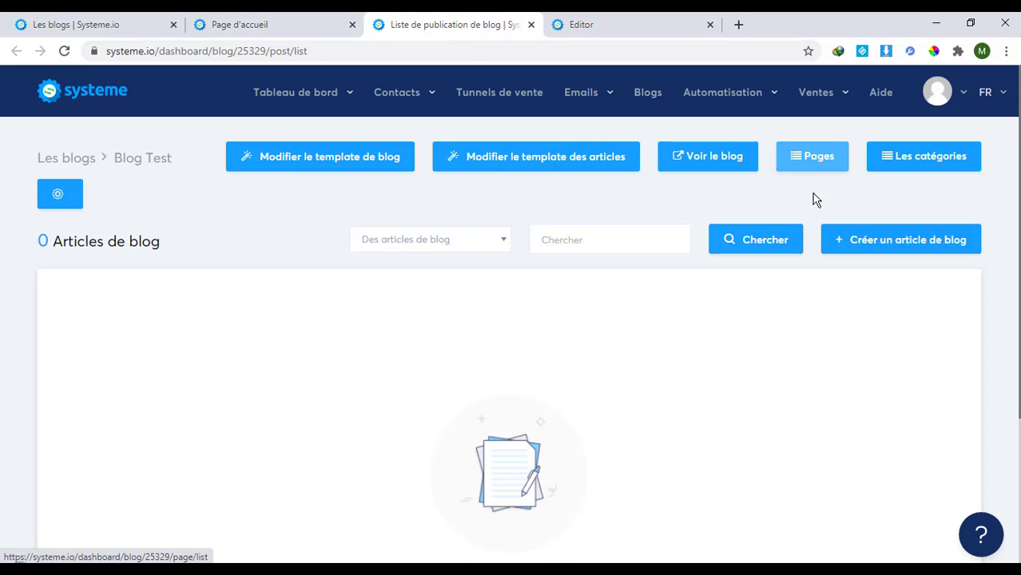
pyautogui.click(809, 170)
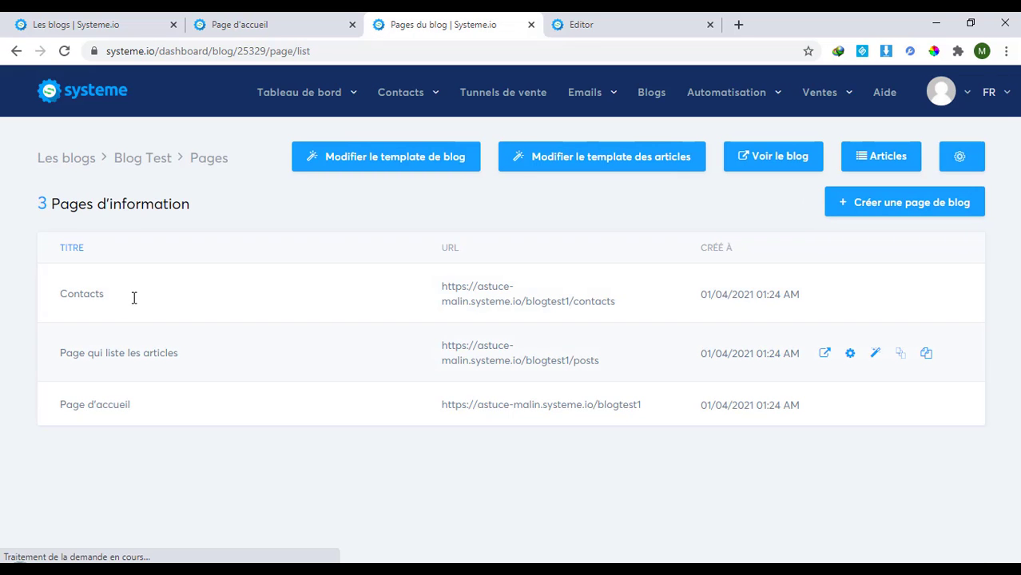
pyautogui.moveTo(66, 292); pyautogui.dragTo(137, 299)
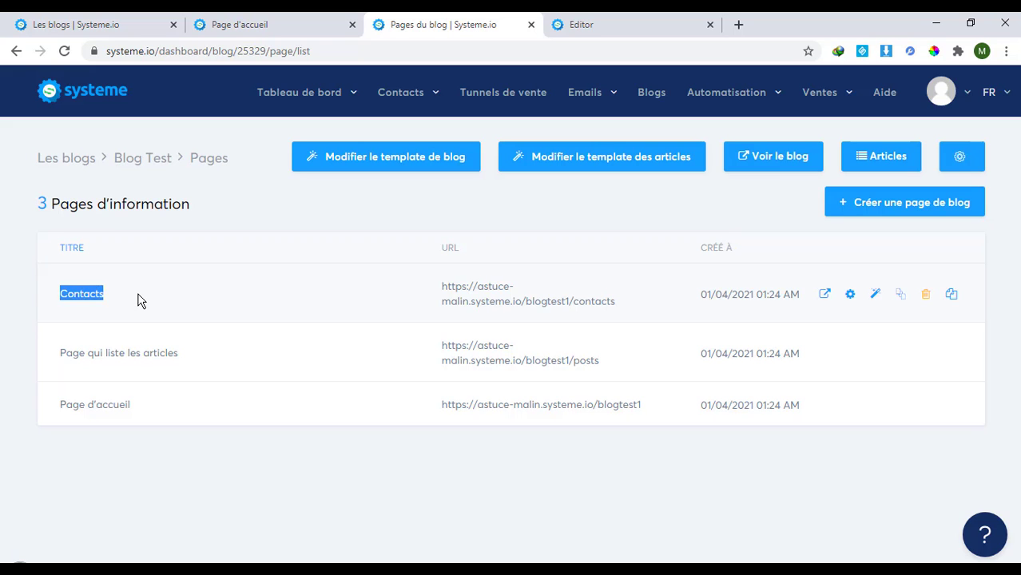
pyautogui.click(138, 300)
pyautogui.click(927, 295)
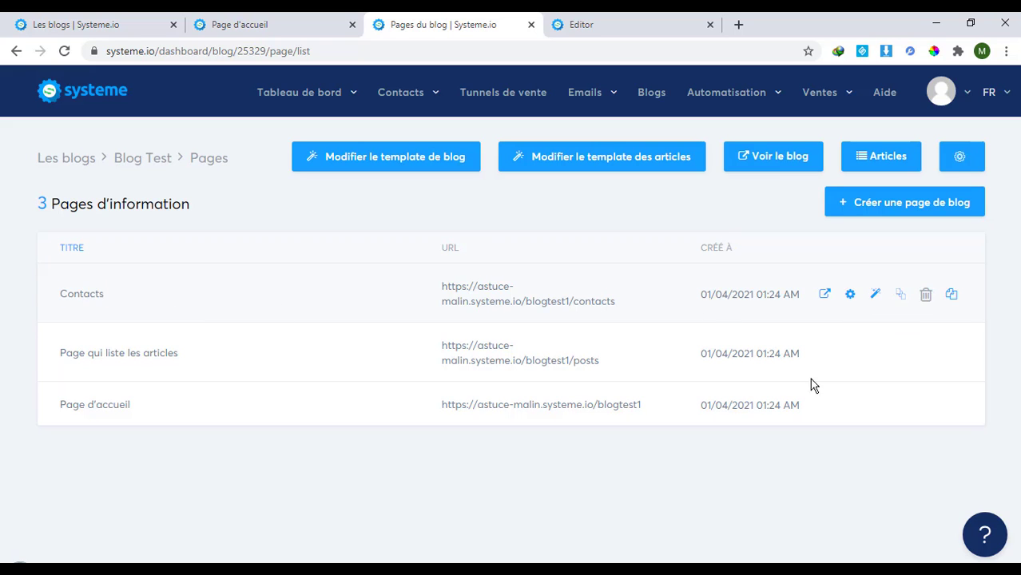
pyautogui.click(491, 366)
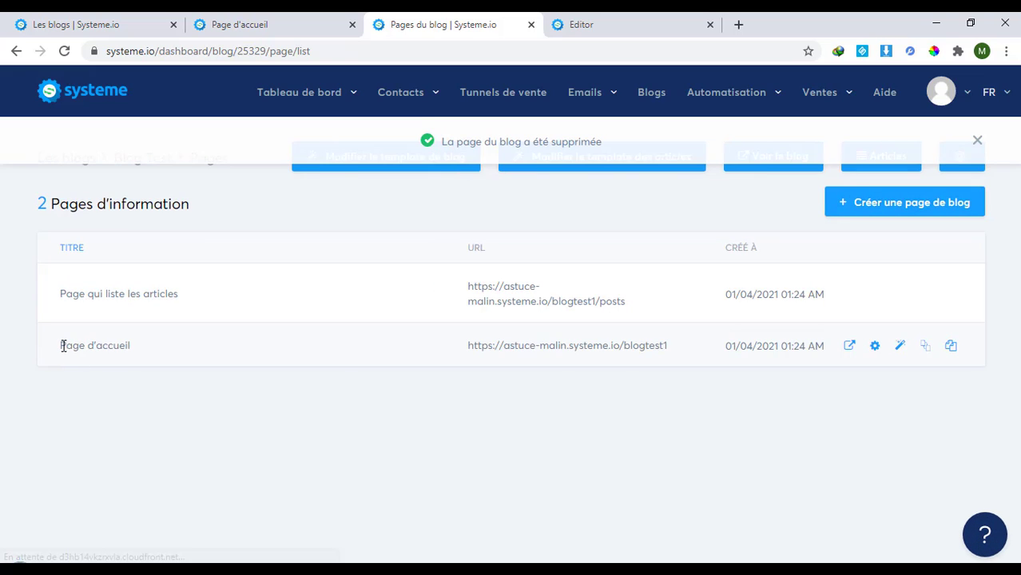
# View the published home page of Blog Test and examine its header menu and content
pyautogui.click(850, 346)
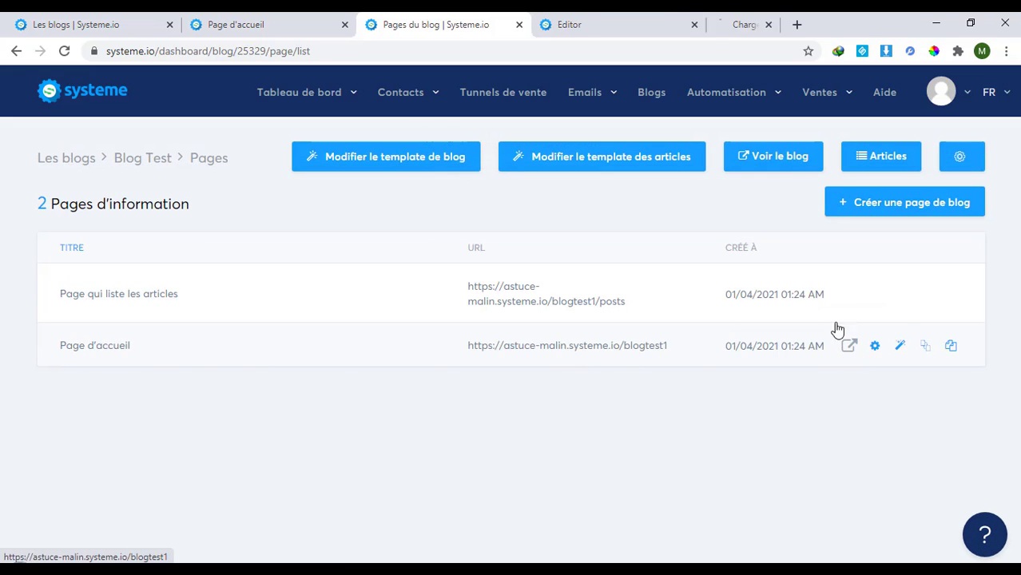
pyautogui.click(761, 29)
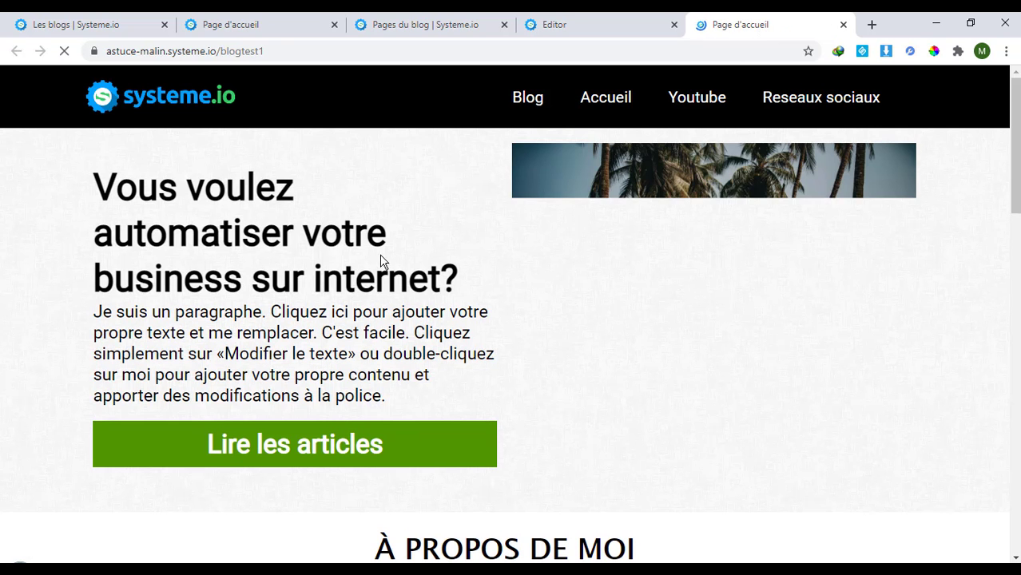
pyautogui.scroll(-1, 381, 264)
pyautogui.scroll(-6, 472, 264)
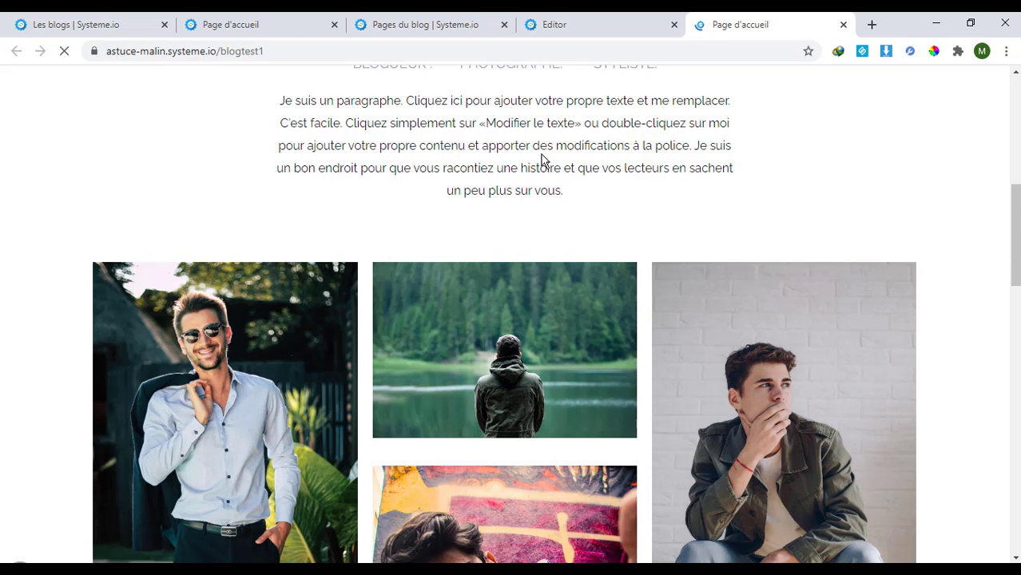
pyautogui.scroll(6, 541, 158)
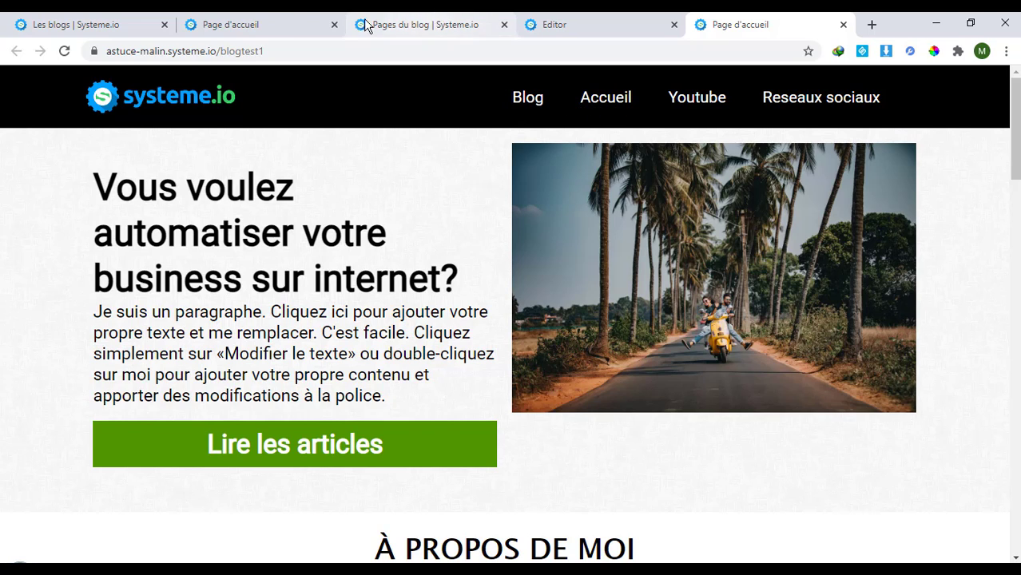
pyautogui.click(232, 24)
pyautogui.click(438, 22)
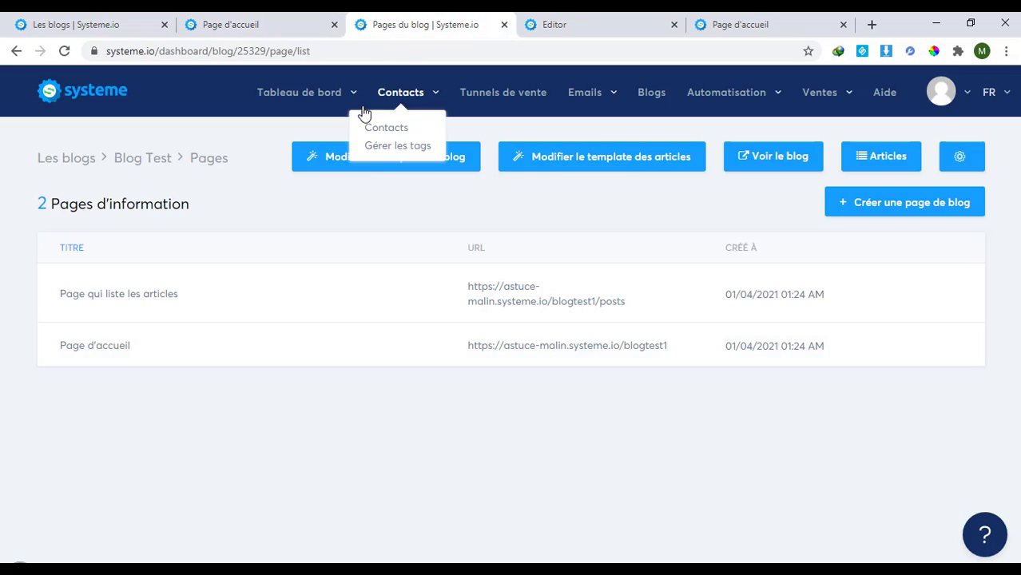
pyautogui.click(223, 17)
pyautogui.click(432, 24)
pyautogui.click(564, 25)
pyautogui.click(441, 30)
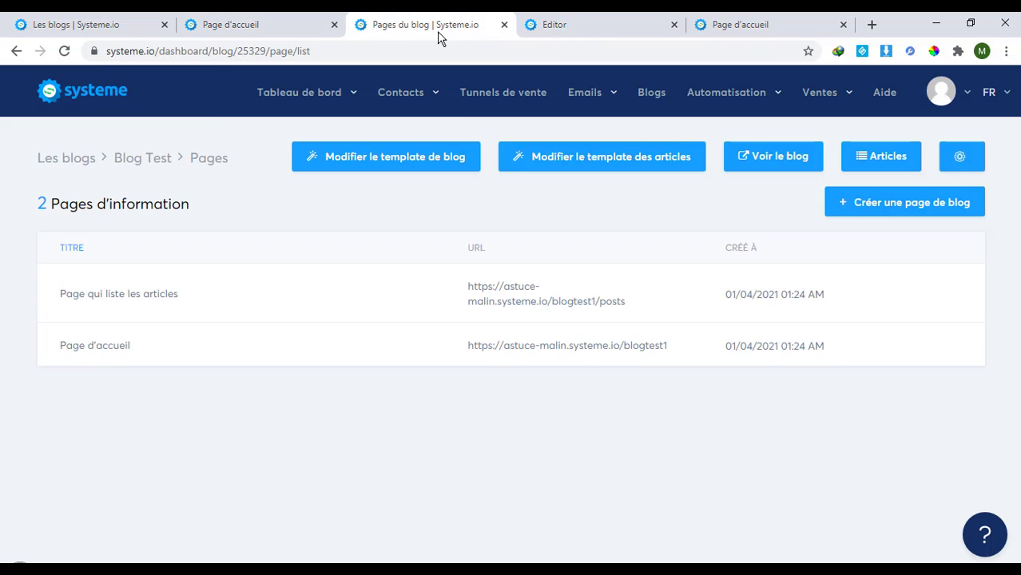
# Move the "Accueil" item ahead of "Blog" in the blog template's header menu
pyautogui.click(566, 28)
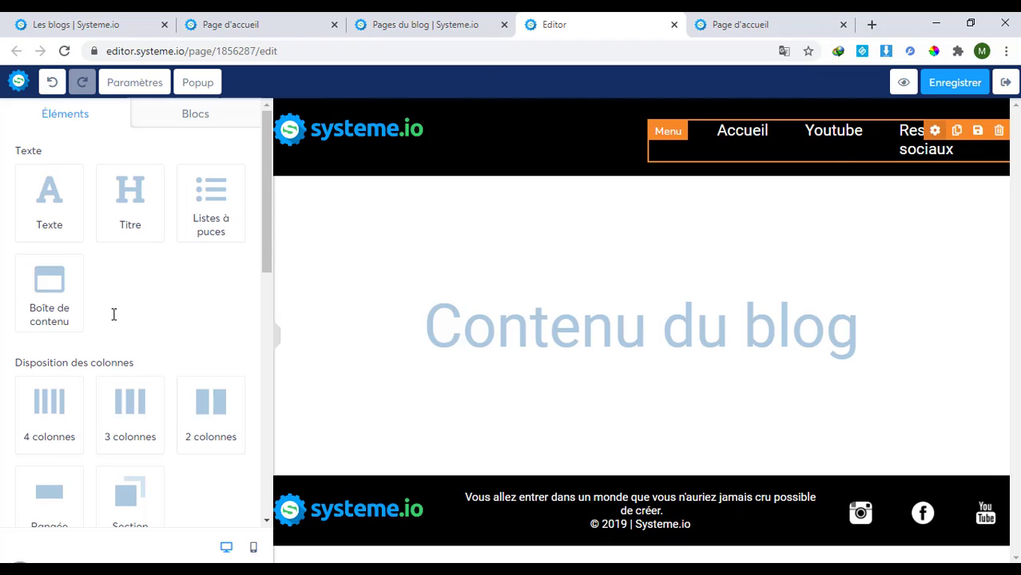
pyautogui.click(221, 314)
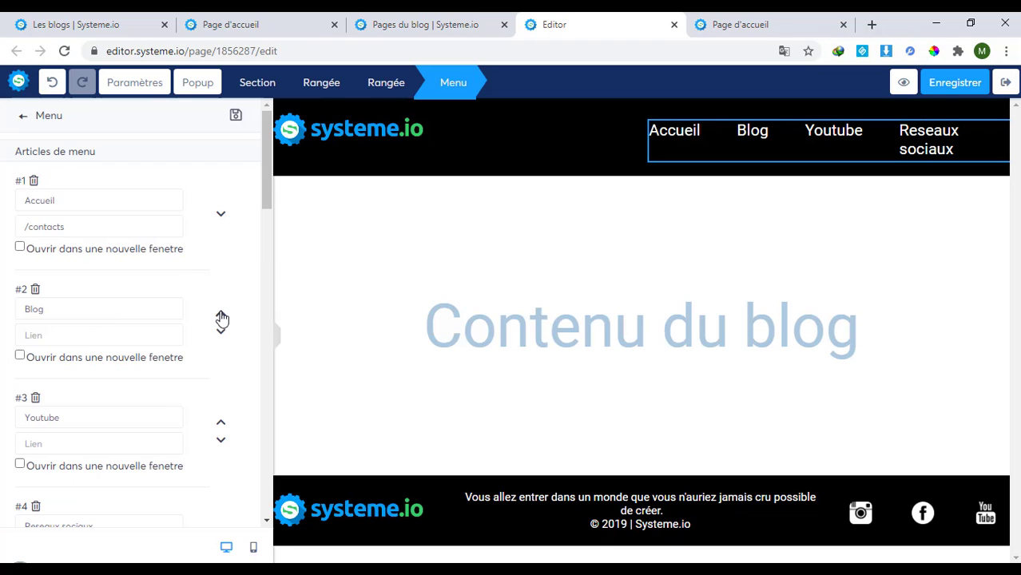
# Delete the "Youtube" and "Reseaux sociaux" items from the header menu and save the template
pyautogui.scroll(-2, 114, 410)
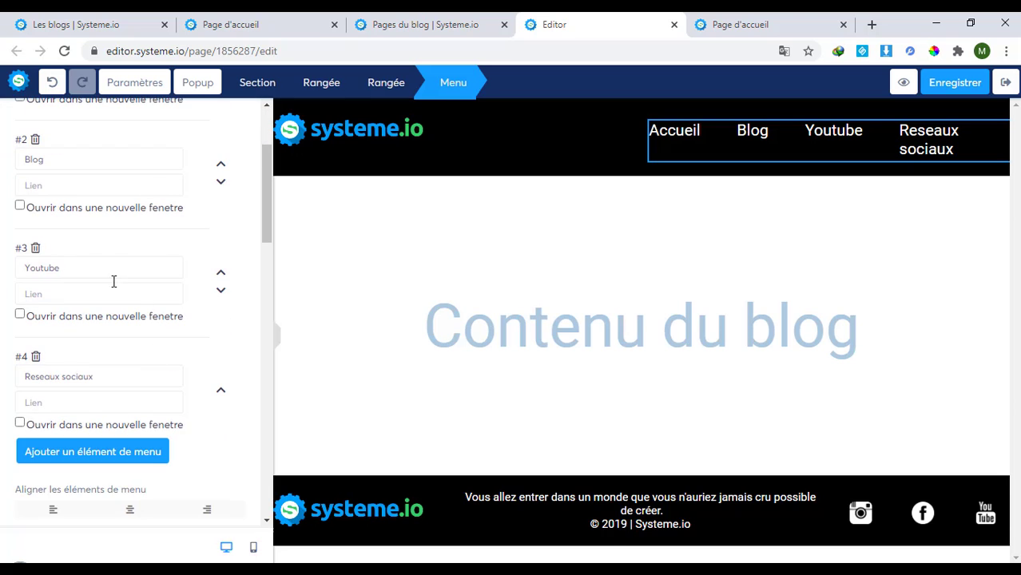
pyautogui.click(35, 250)
pyautogui.click(35, 249)
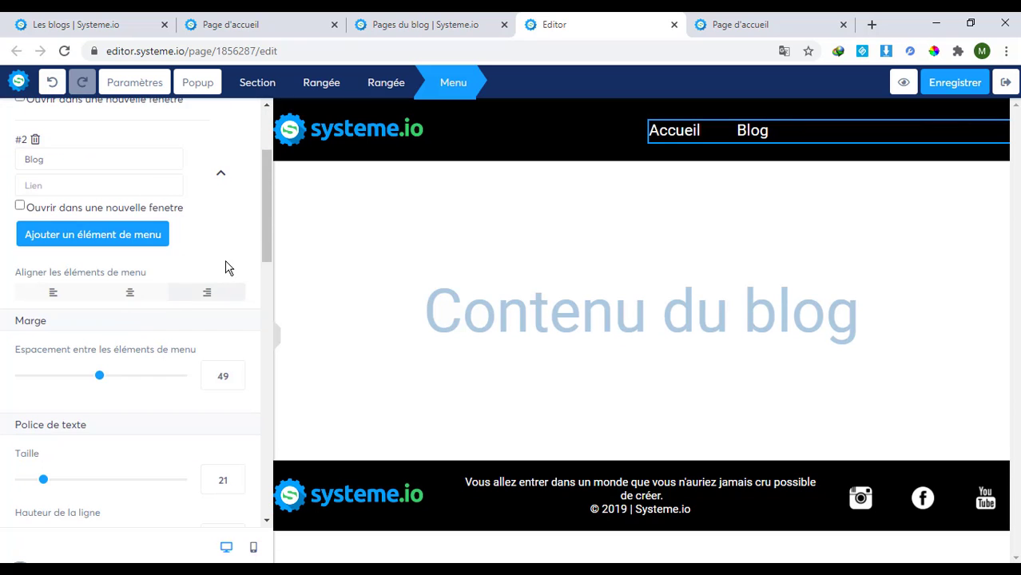
pyautogui.scroll(2, 227, 267)
pyautogui.click(927, 88)
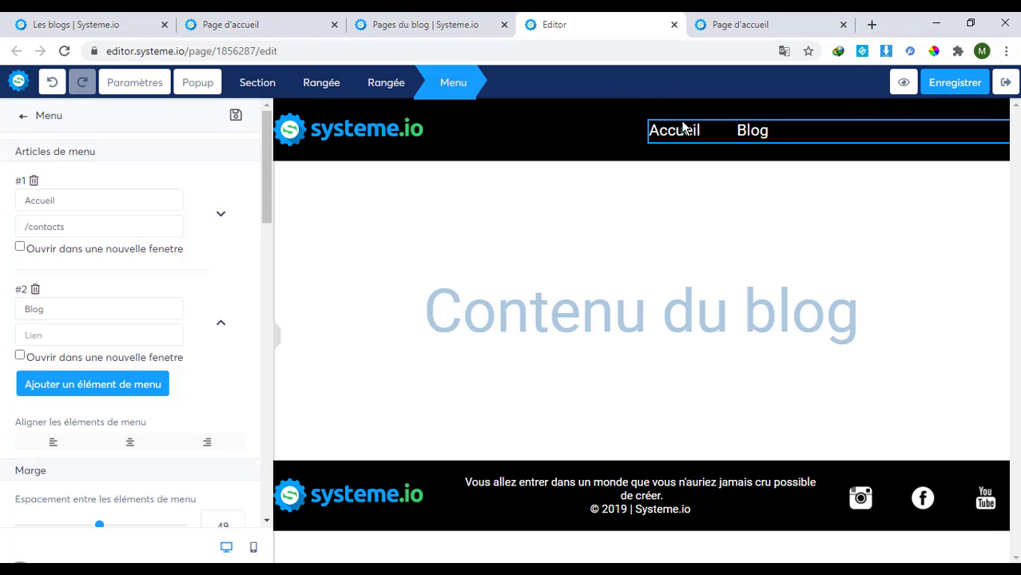
# Reload the published home page of Blog Test to check its header menu
pyautogui.click(423, 25)
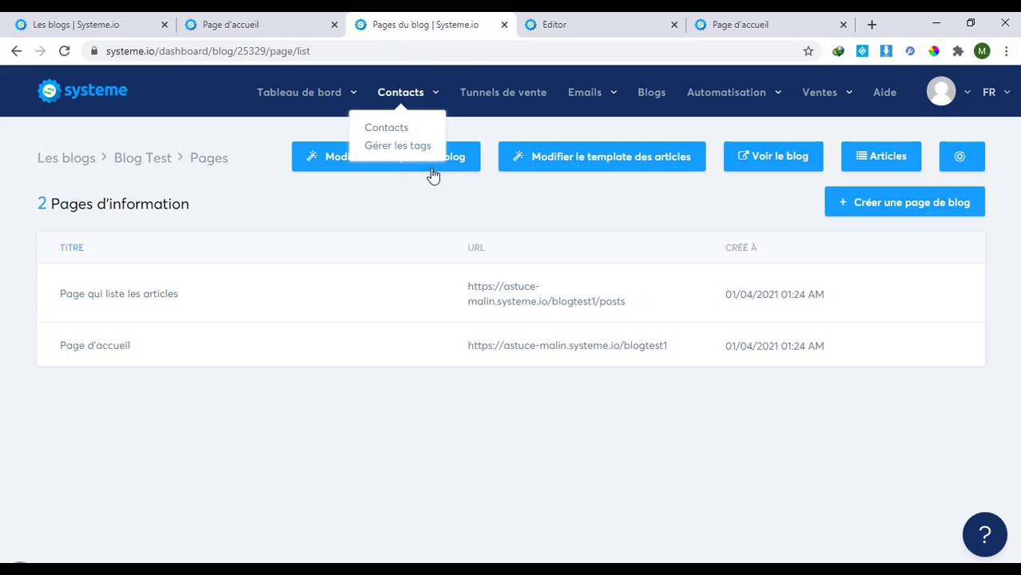
pyautogui.click(740, 21)
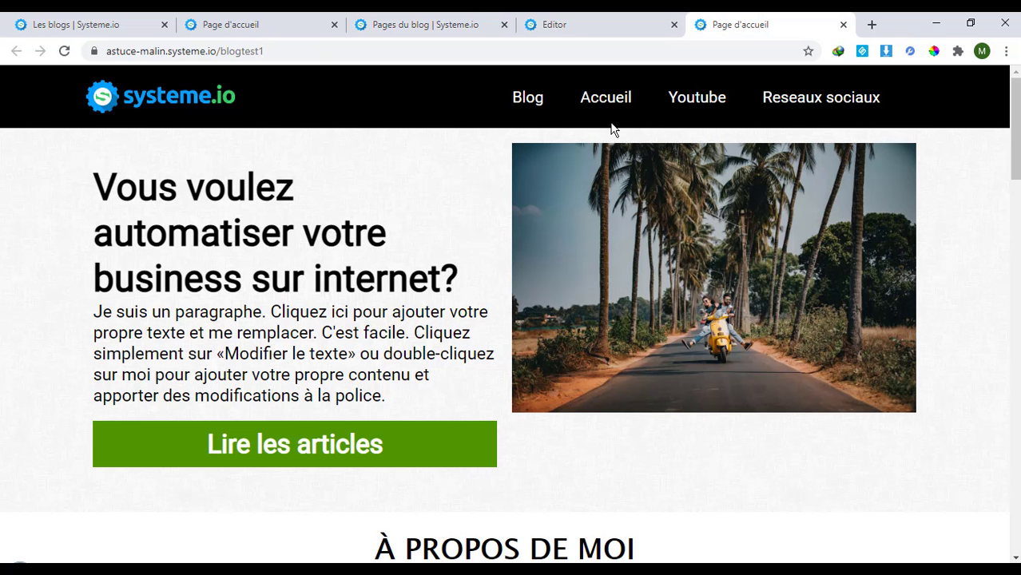
pyautogui.click(64, 51)
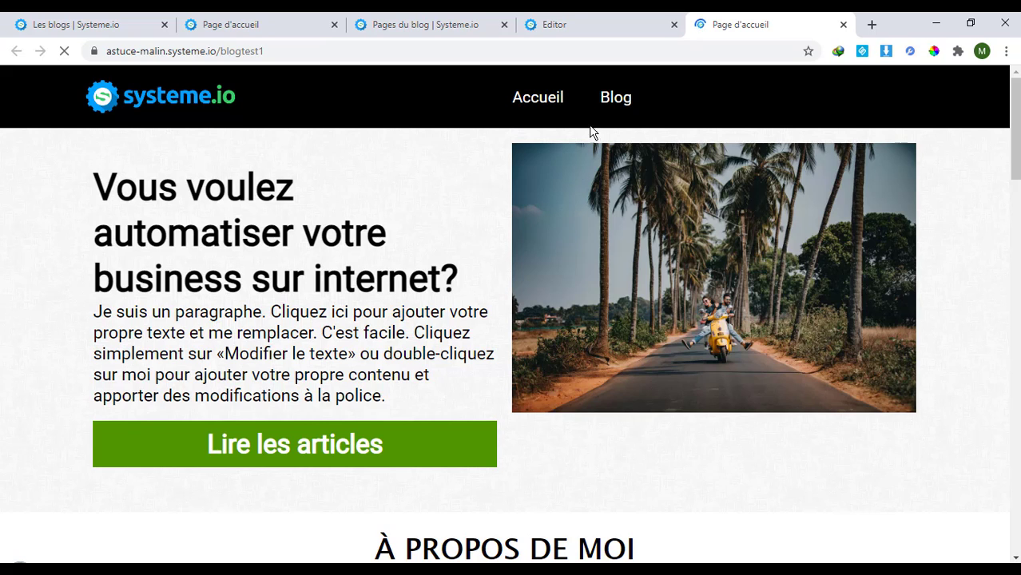
# Open "Page d'accueil" in its own browser tab from the page list of Blog Test
pyautogui.click(560, 24)
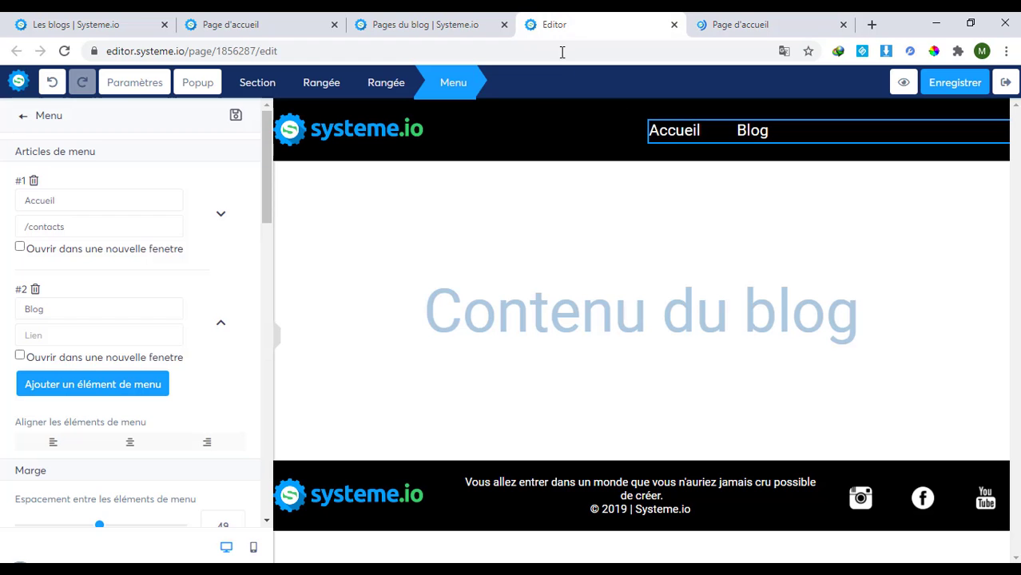
pyautogui.click(413, 22)
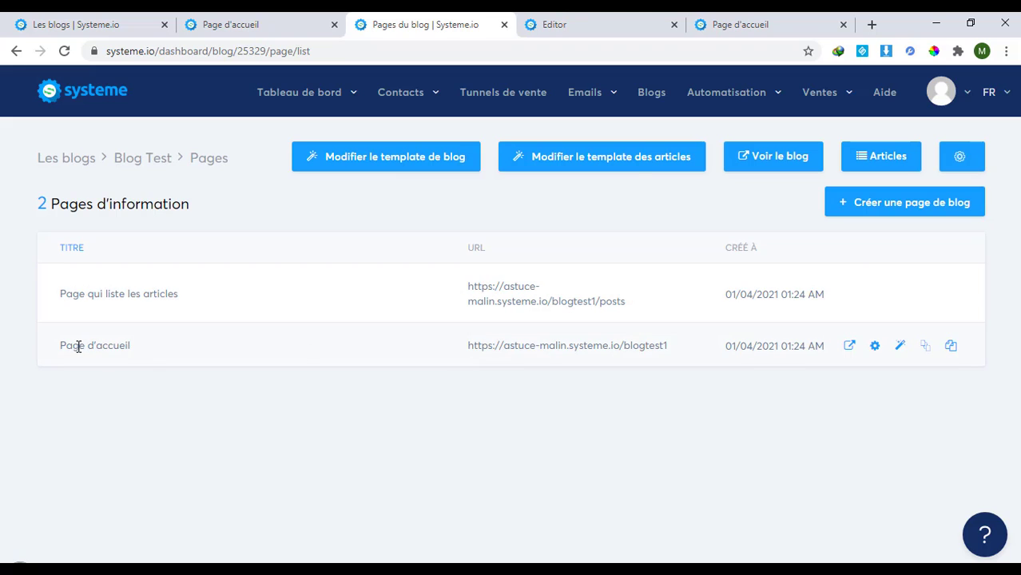
pyautogui.moveTo(63, 345); pyautogui.dragTo(173, 354)
pyautogui.click(209, 354)
pyautogui.middleClick(850, 346)
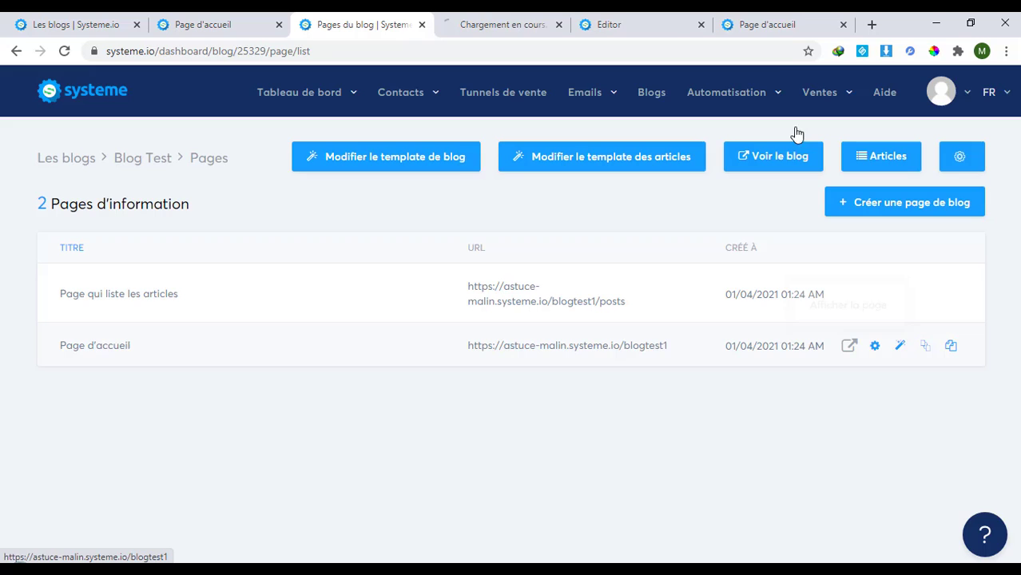
pyautogui.click(505, 23)
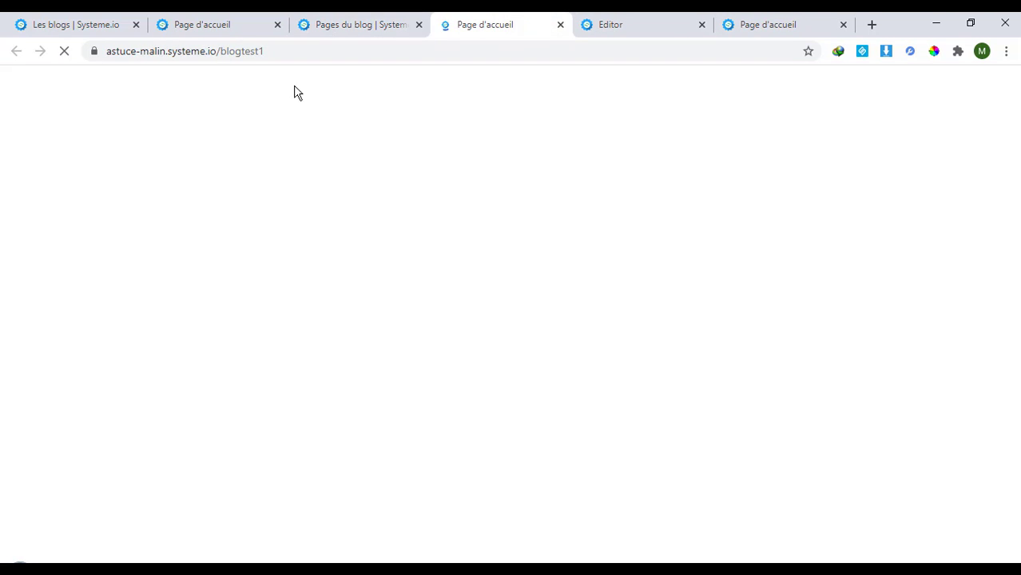
pyautogui.click(359, 23)
pyautogui.moveTo(467, 351); pyautogui.dragTo(668, 346)
pyautogui.hotkey('ctrl', 'c')
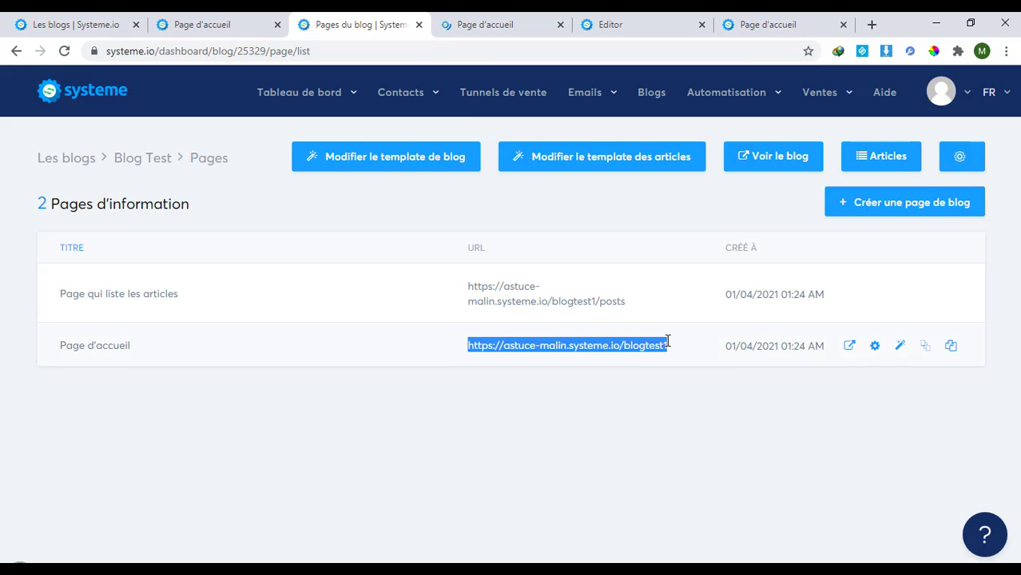
pyautogui.click(217, 20)
pyautogui.click(474, 20)
pyautogui.click(646, 22)
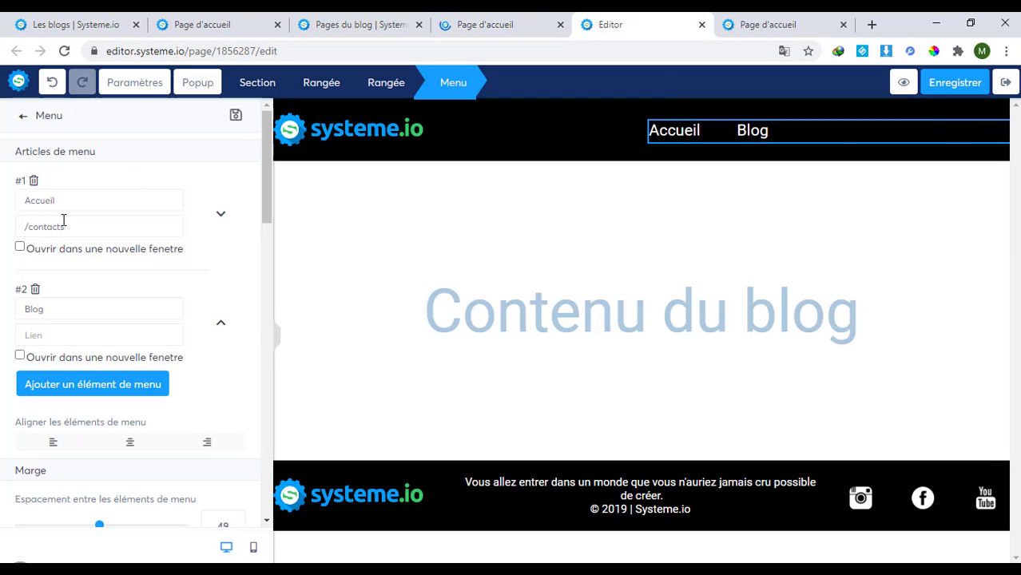
pyautogui.moveTo(73, 227); pyautogui.dragTo(13, 224)
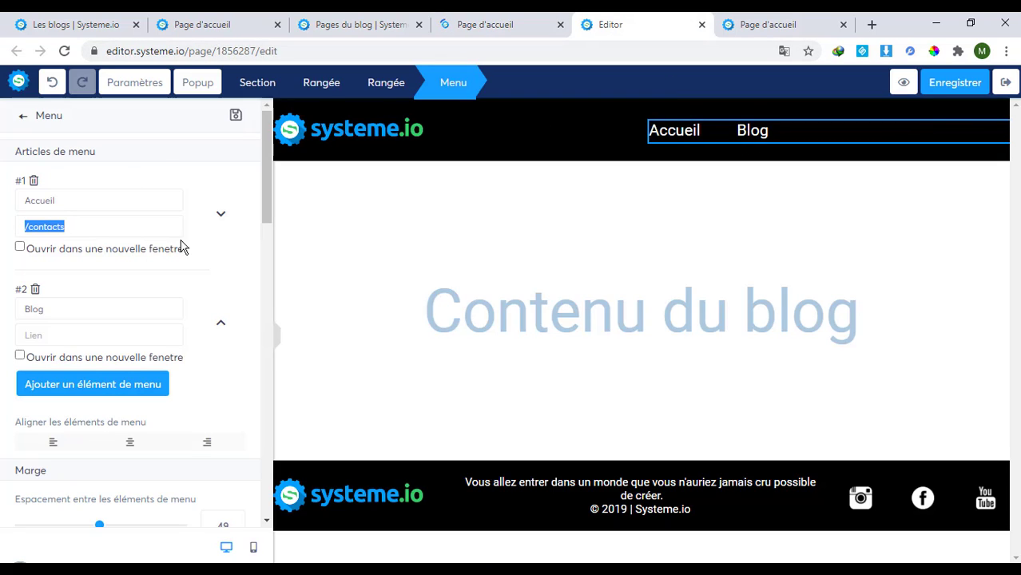
pyautogui.hotkey('ctrl', 'v')
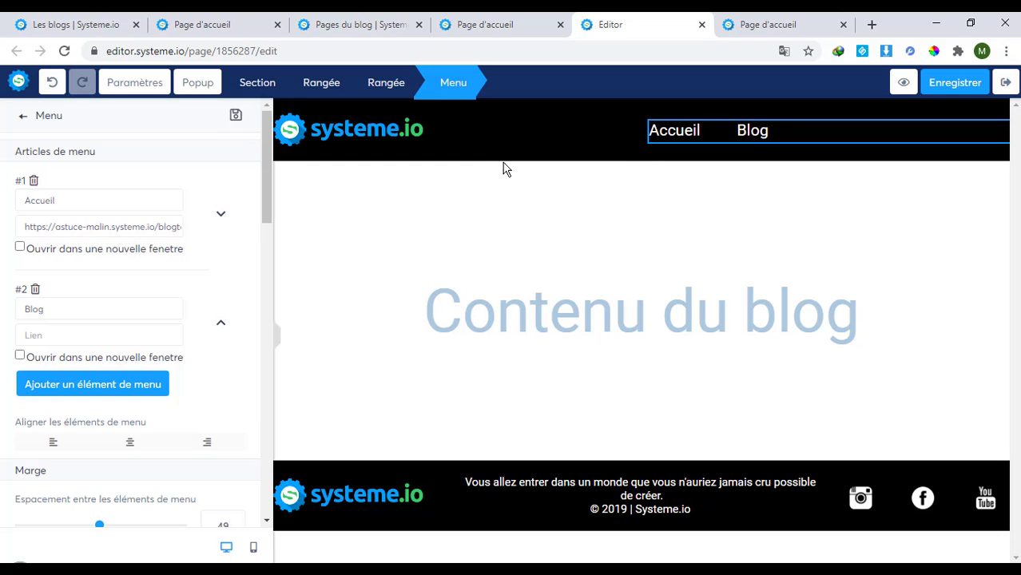
# Check the published home page and compare the home page address in the page list with the Accueil link
pyautogui.click(757, 25)
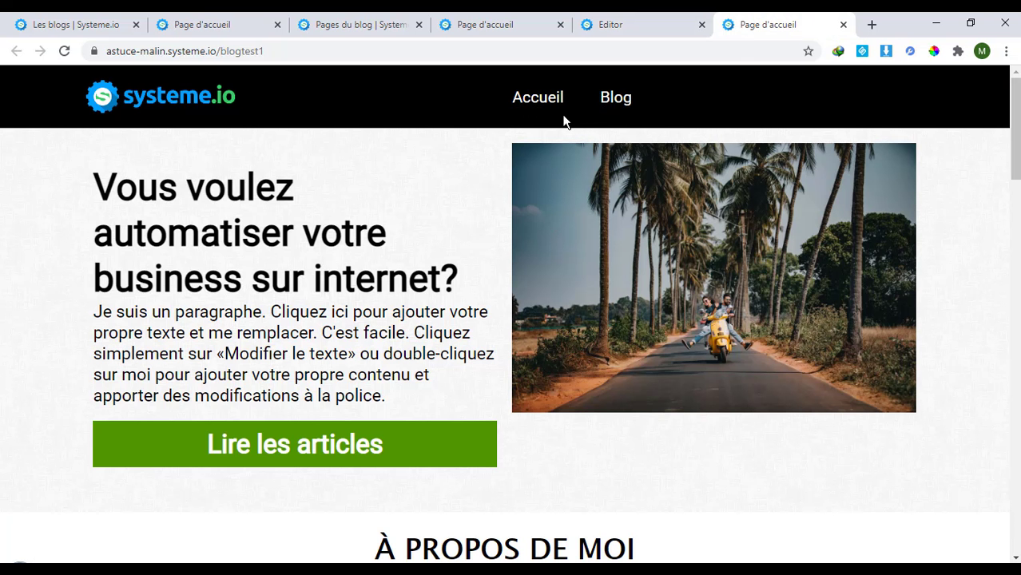
pyautogui.scroll(-3, 446, 214)
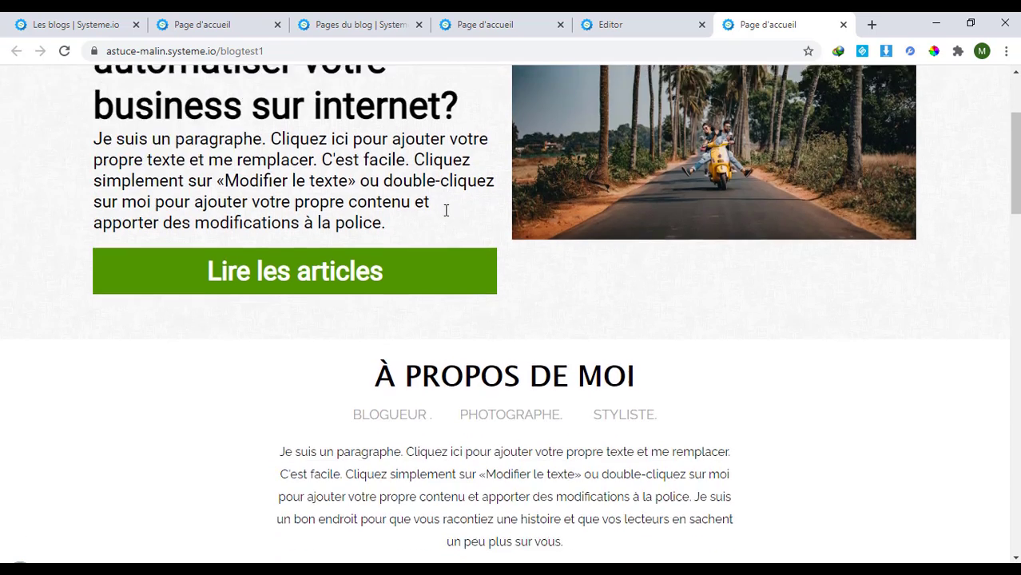
pyautogui.scroll(3, 446, 210)
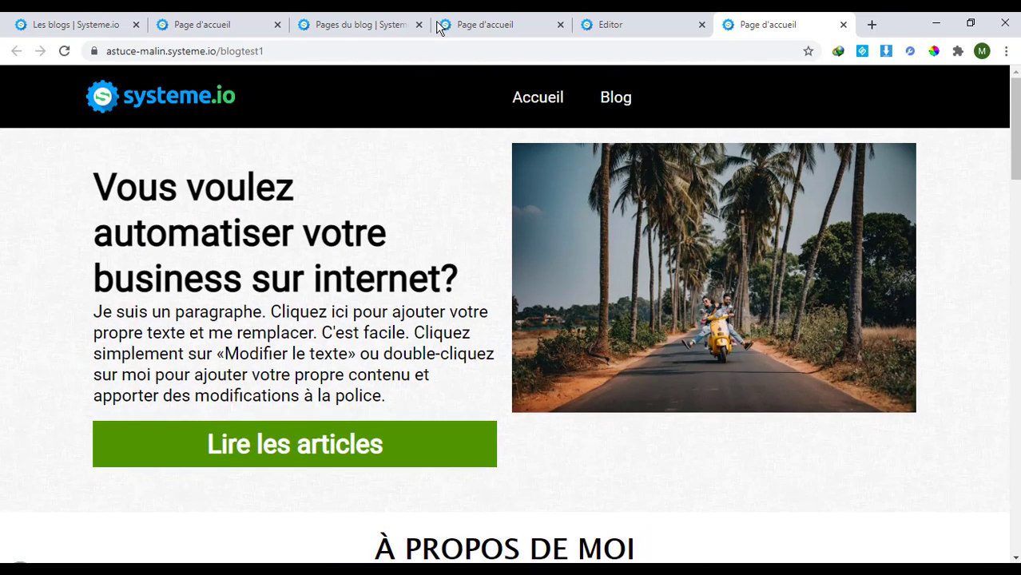
pyautogui.click(338, 19)
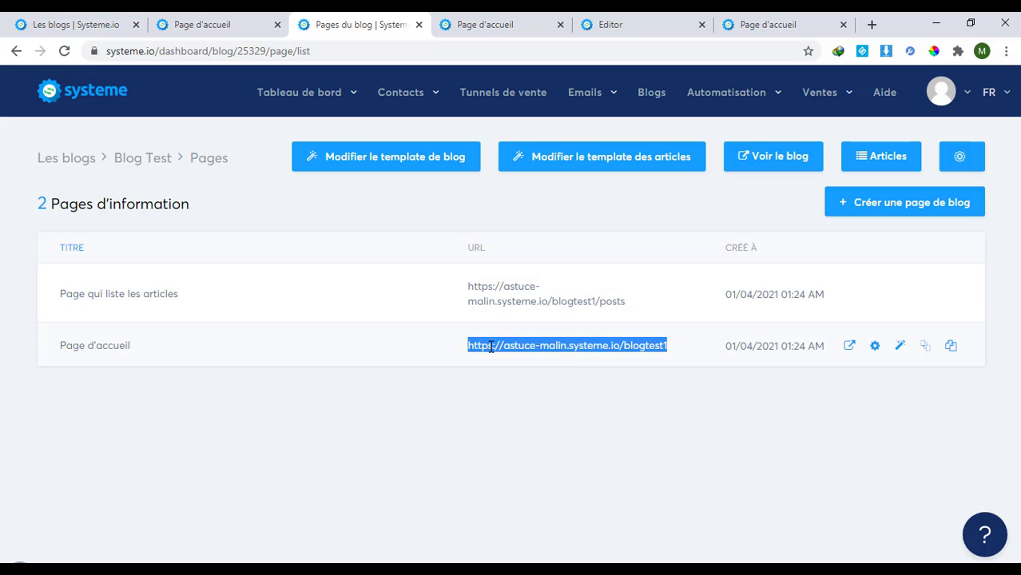
pyautogui.click(631, 19)
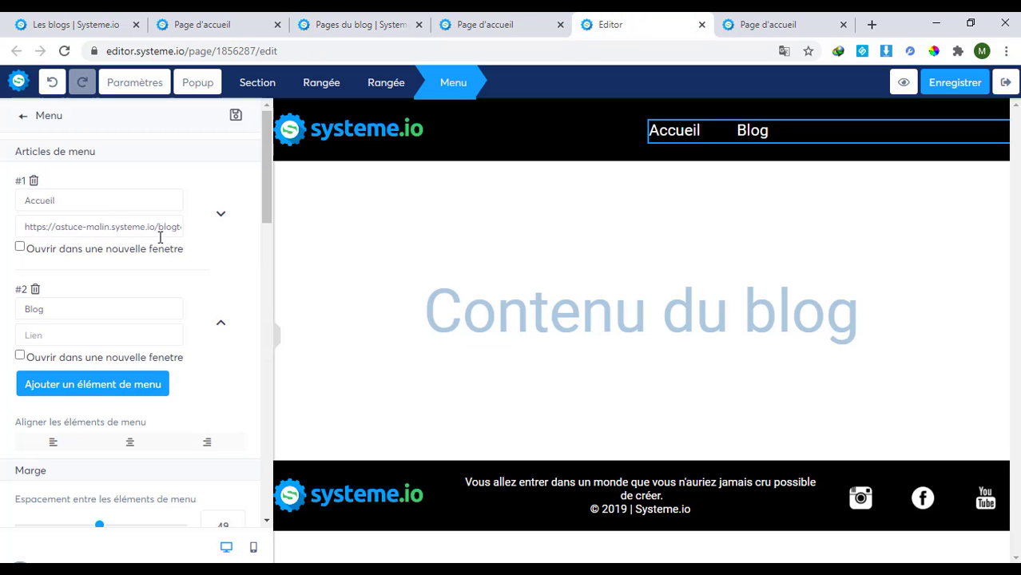
pyautogui.click(485, 22)
pyautogui.click(356, 22)
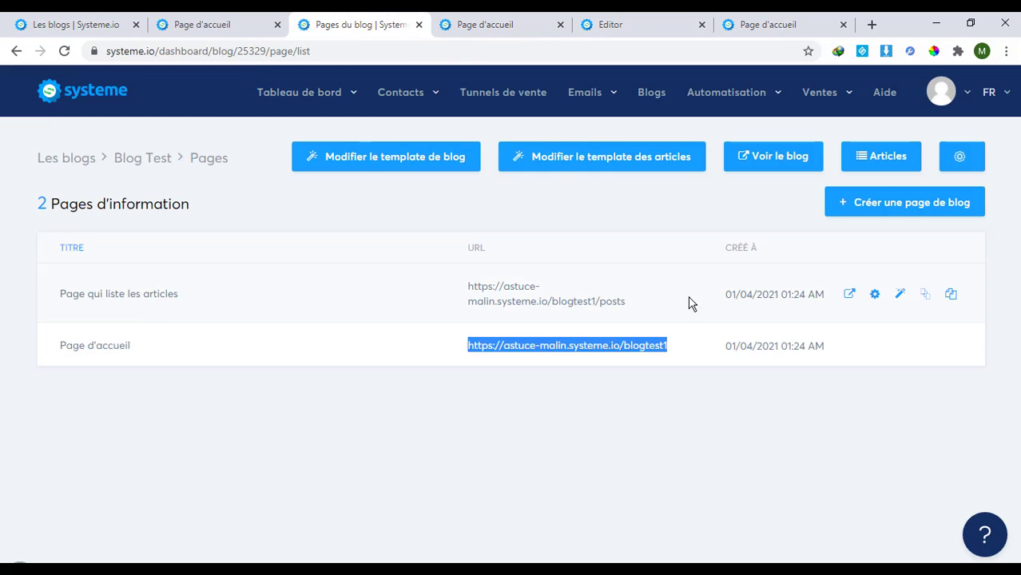
pyautogui.moveTo(466, 287); pyautogui.dragTo(644, 314)
pyautogui.hotkey('ctrl', 'c')
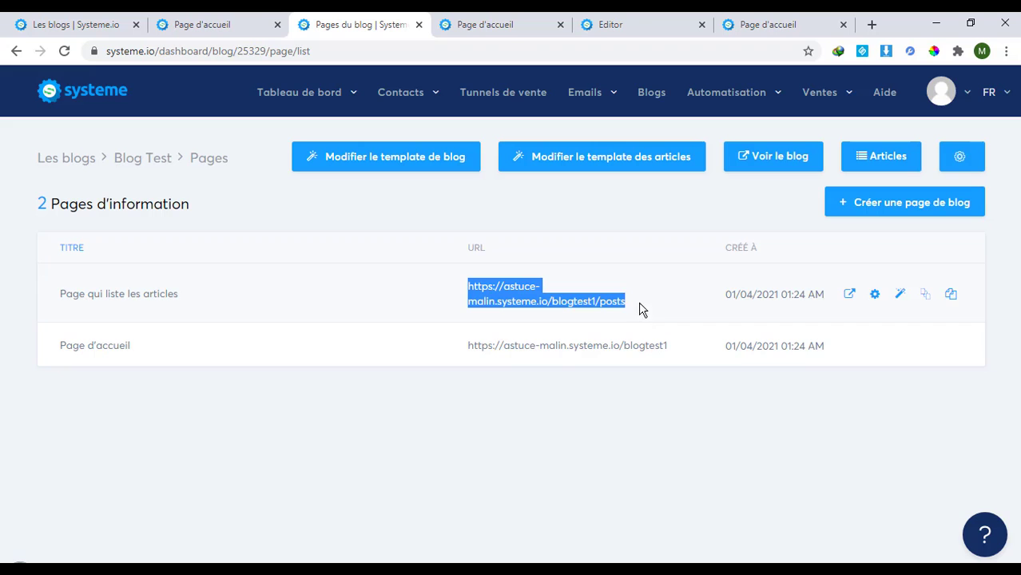
pyautogui.click(485, 22)
pyautogui.click(611, 21)
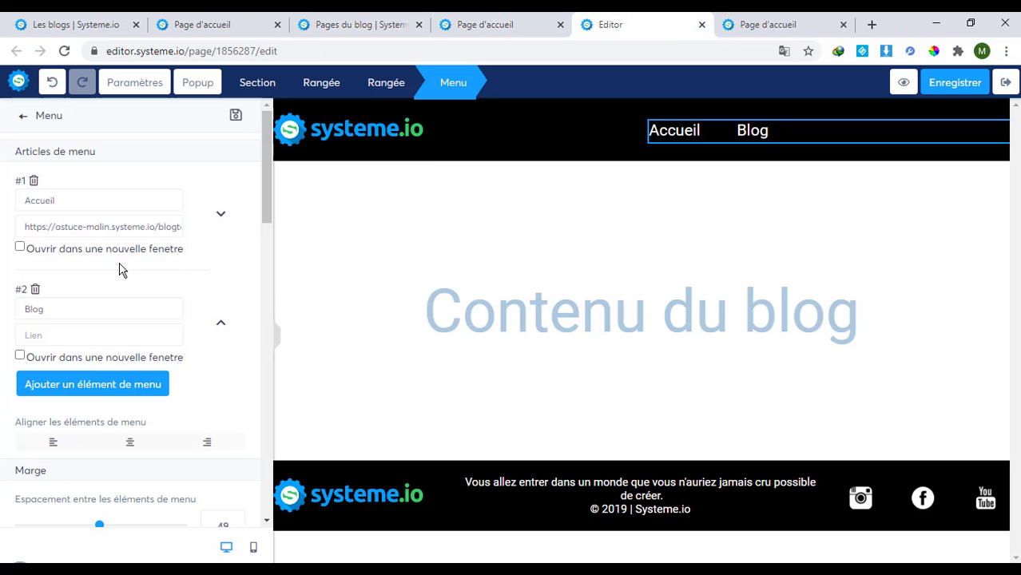
pyautogui.hotkey('ctrl', 'v')
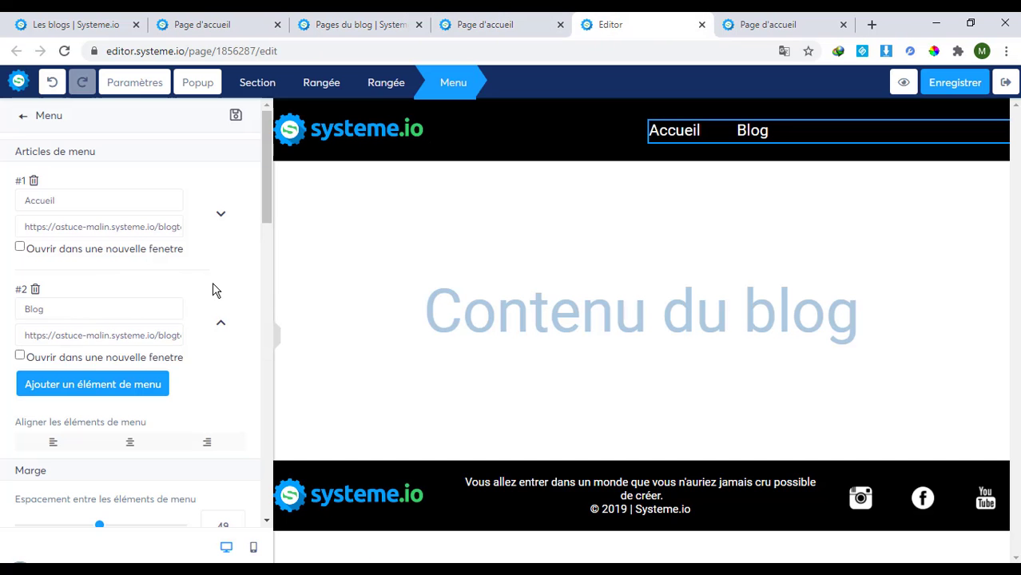
pyautogui.scroll(-2, 216, 279)
pyautogui.click(956, 83)
# Reload the published home page and test the "Accueil" and "Blog" menu links in new browser tabs
pyautogui.click(521, 22)
pyautogui.click(347, 22)
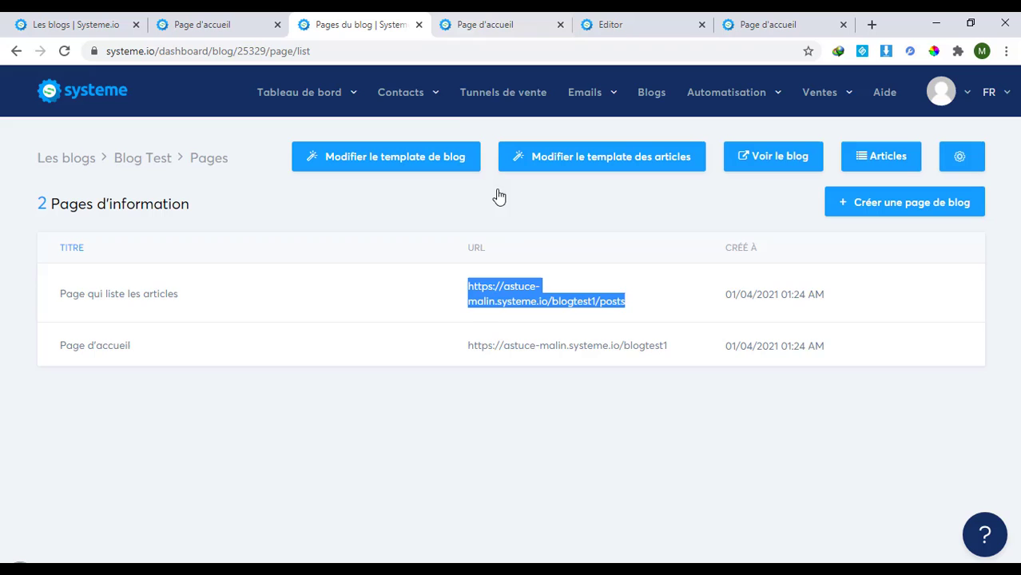
pyautogui.click(500, 230)
pyautogui.click(743, 28)
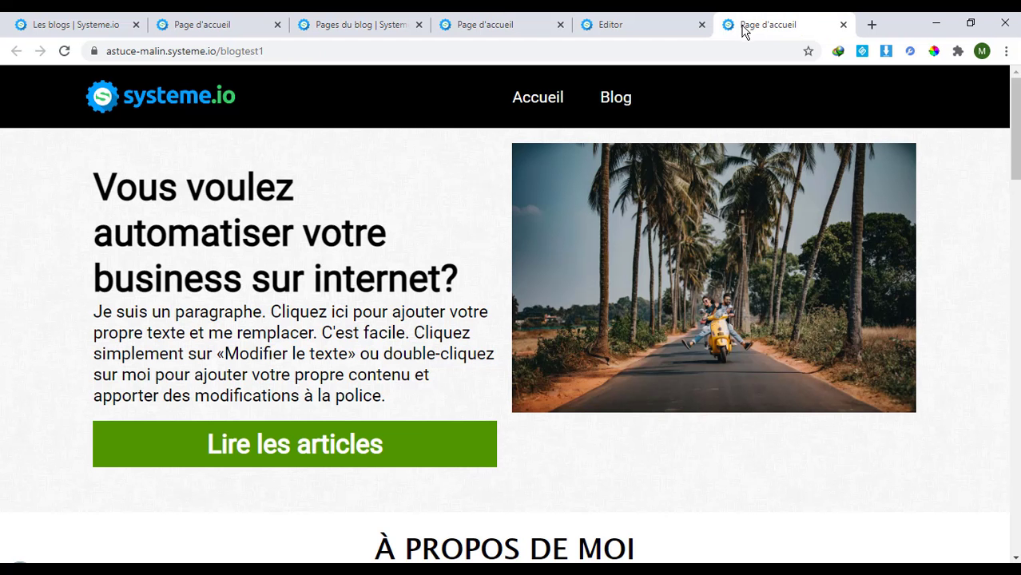
pyautogui.click(64, 50)
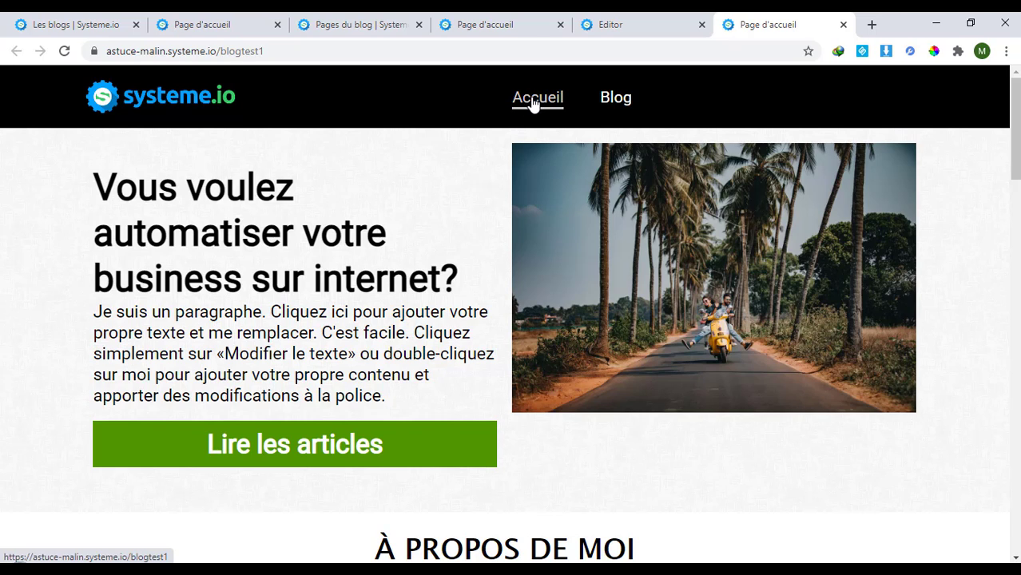
pyautogui.click(534, 112)
pyautogui.click(786, 24)
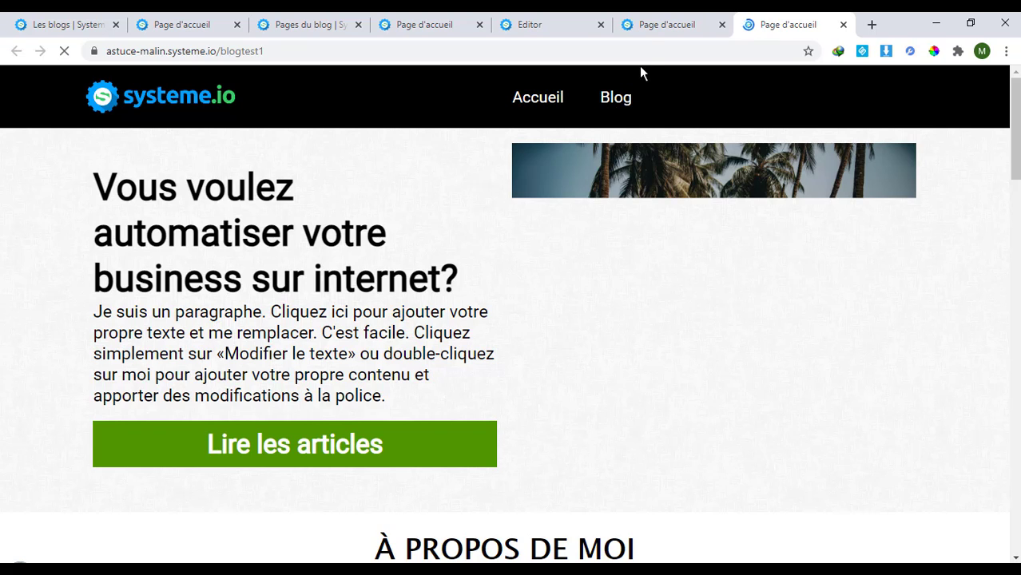
pyautogui.click(611, 98)
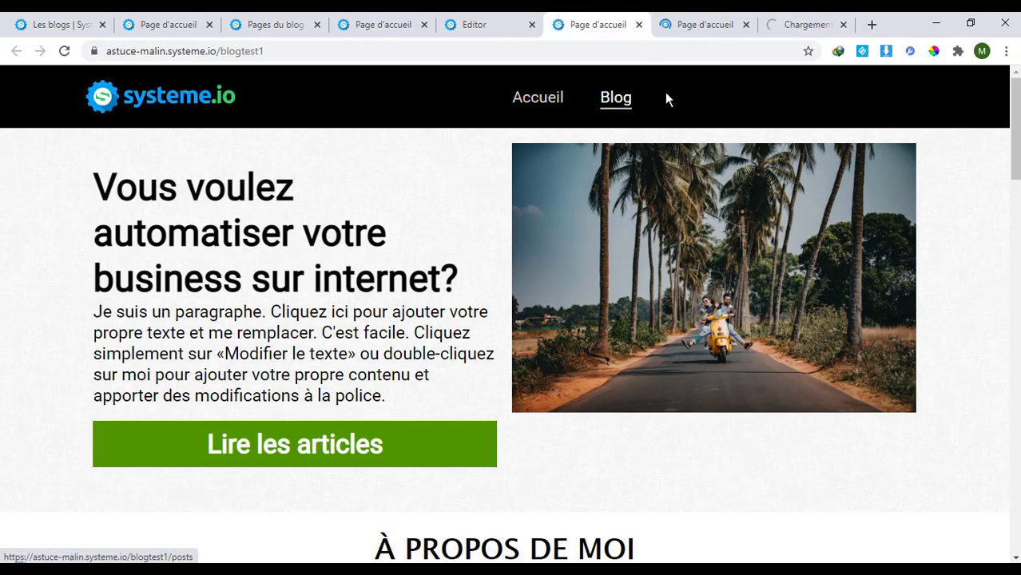
pyautogui.click(784, 22)
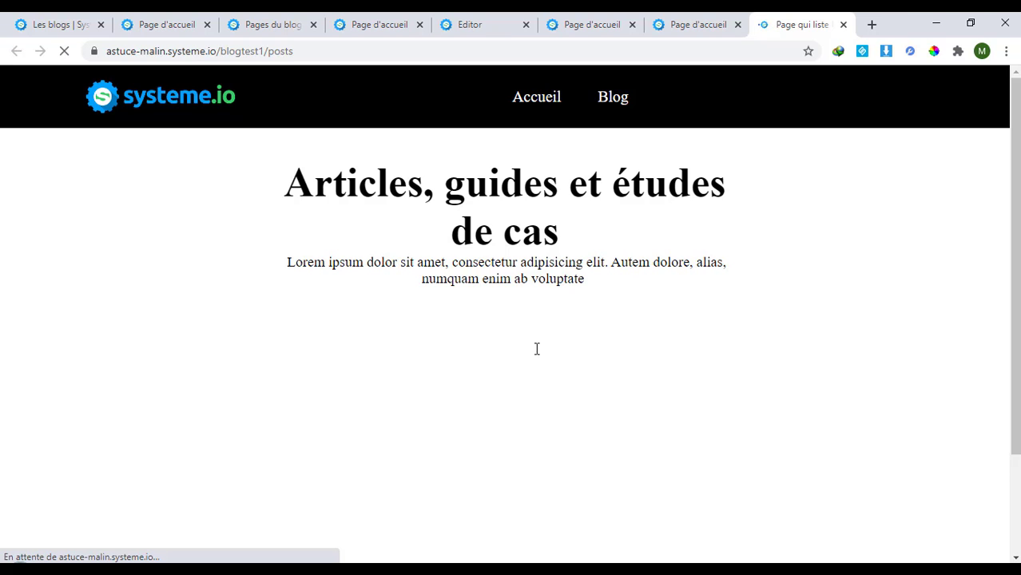
# Return to the page list of Blog Test and close the template editor and surplus published-page tabs
pyautogui.click(692, 24)
pyautogui.click(503, 22)
pyautogui.click(366, 23)
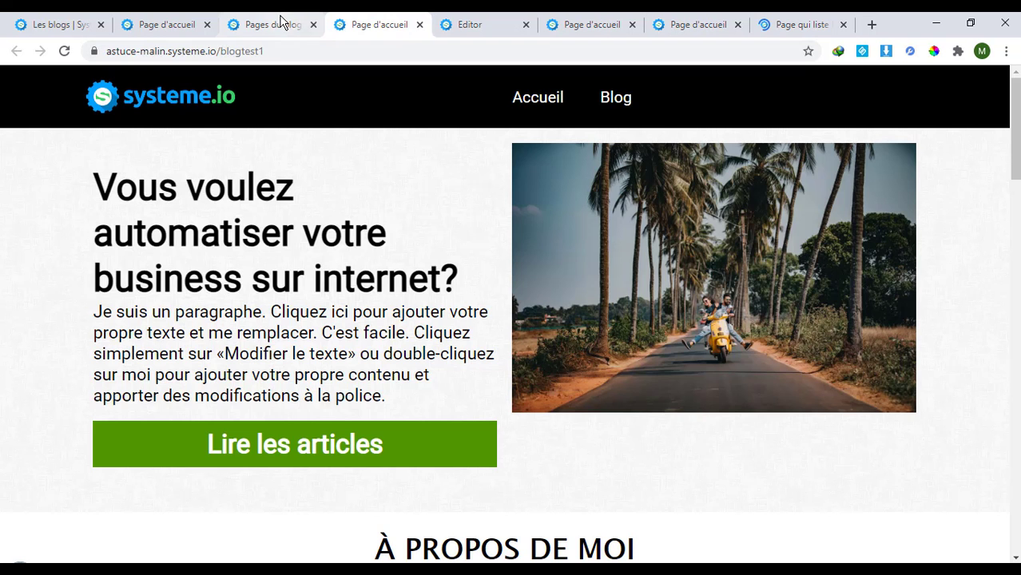
pyautogui.click(279, 24)
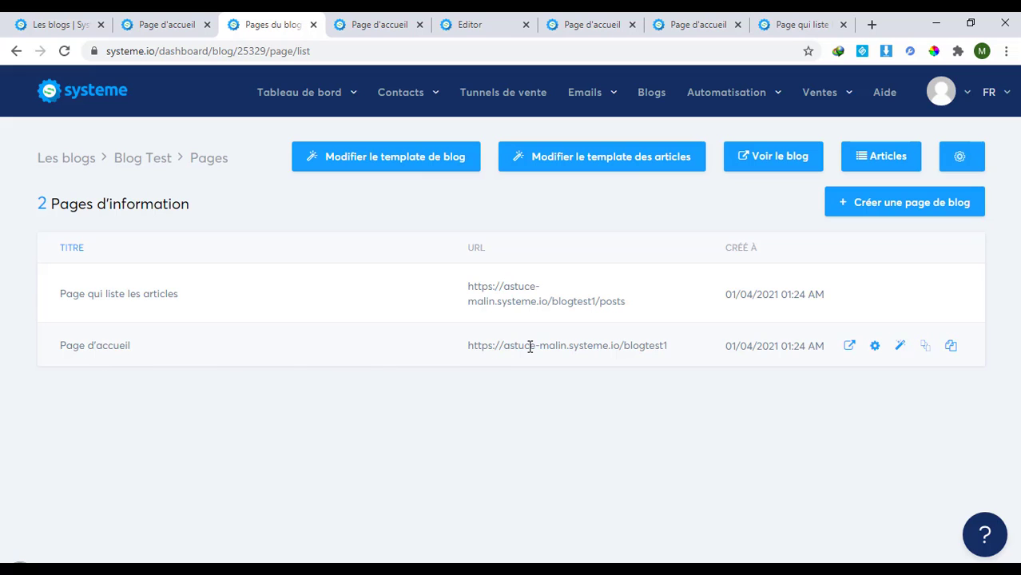
pyautogui.click(851, 346)
pyautogui.click(466, 25)
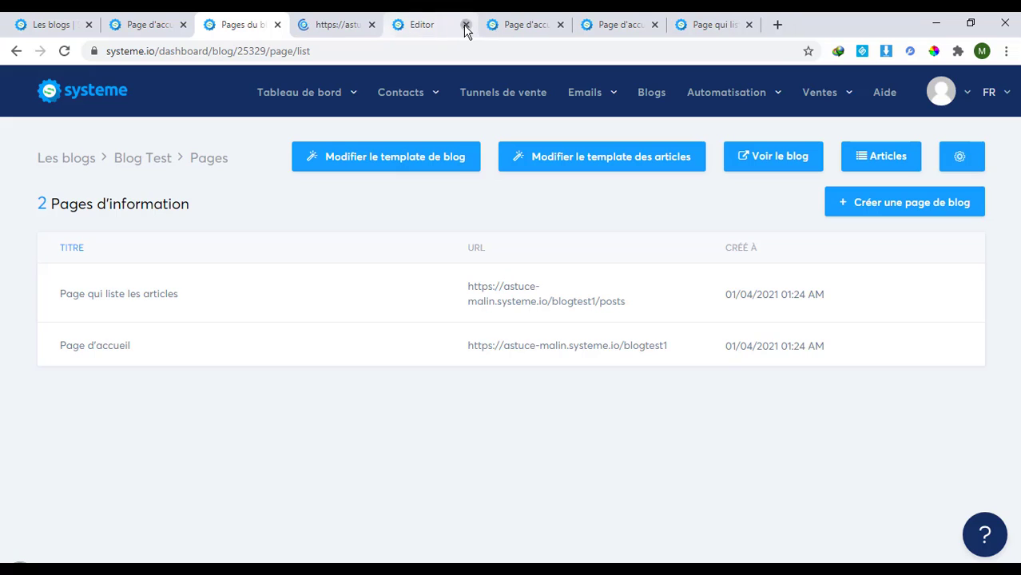
pyautogui.click(466, 24)
pyautogui.click(466, 25)
pyautogui.click(466, 25)
pyautogui.click(465, 25)
pyautogui.click(371, 25)
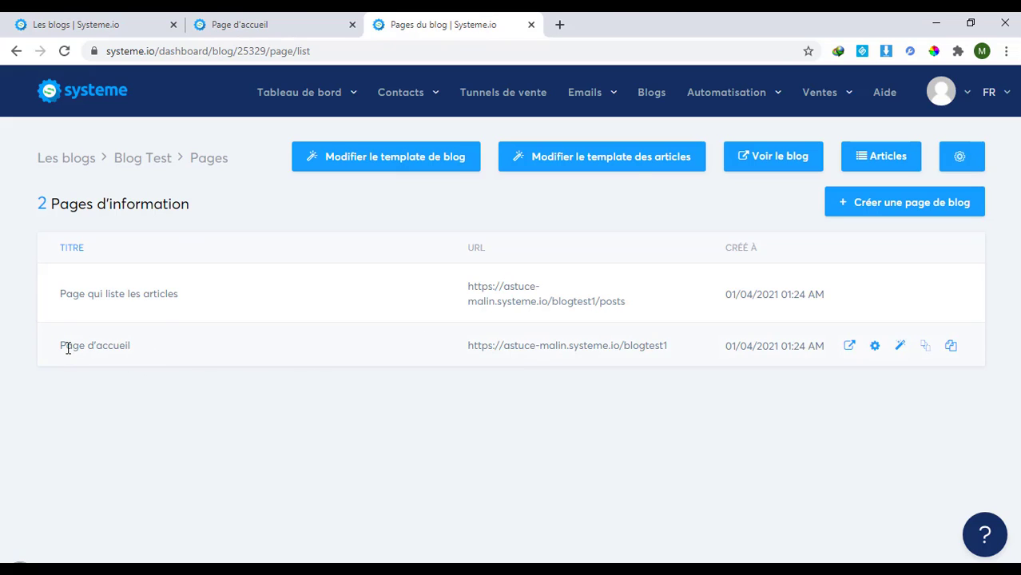
# Open "Page d'accueil" in the page editor and examine its sections from the headline down to the contact block
pyautogui.click(899, 346)
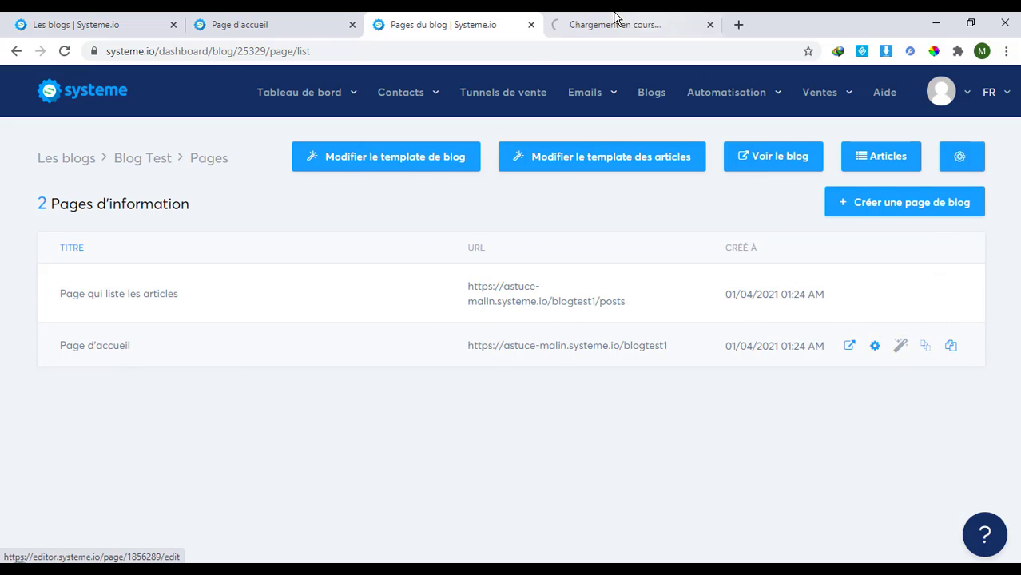
pyautogui.scroll(-2, 536, 256)
pyautogui.scroll(-1, 559, 263)
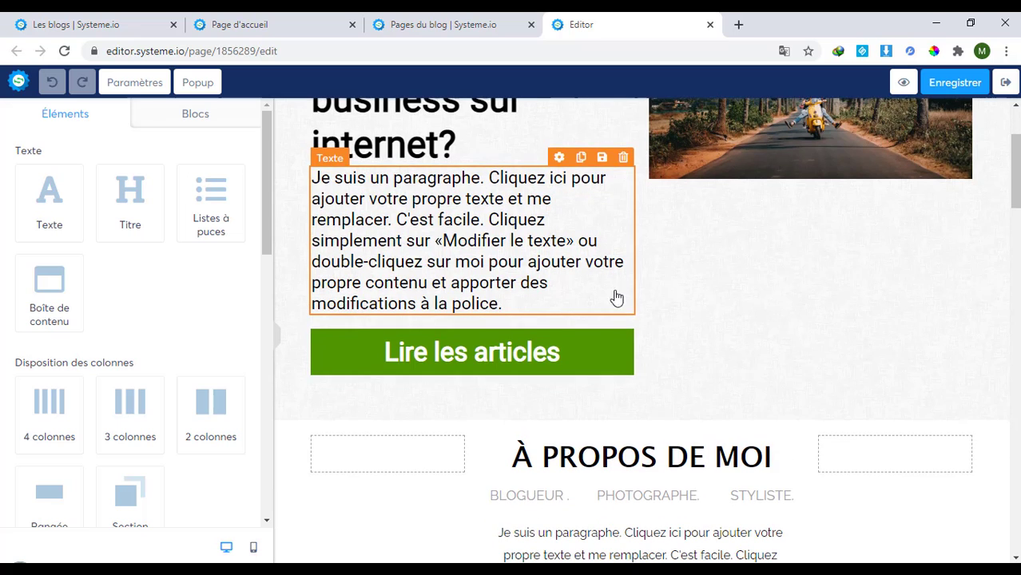
pyautogui.scroll(1, 711, 271)
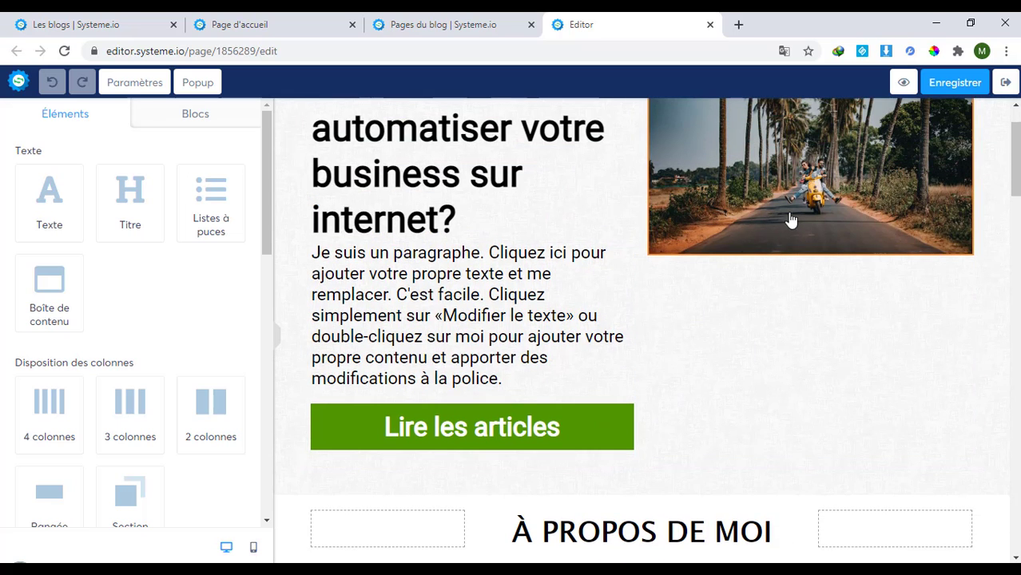
pyautogui.scroll(-3, 597, 360)
pyautogui.scroll(-1, 597, 358)
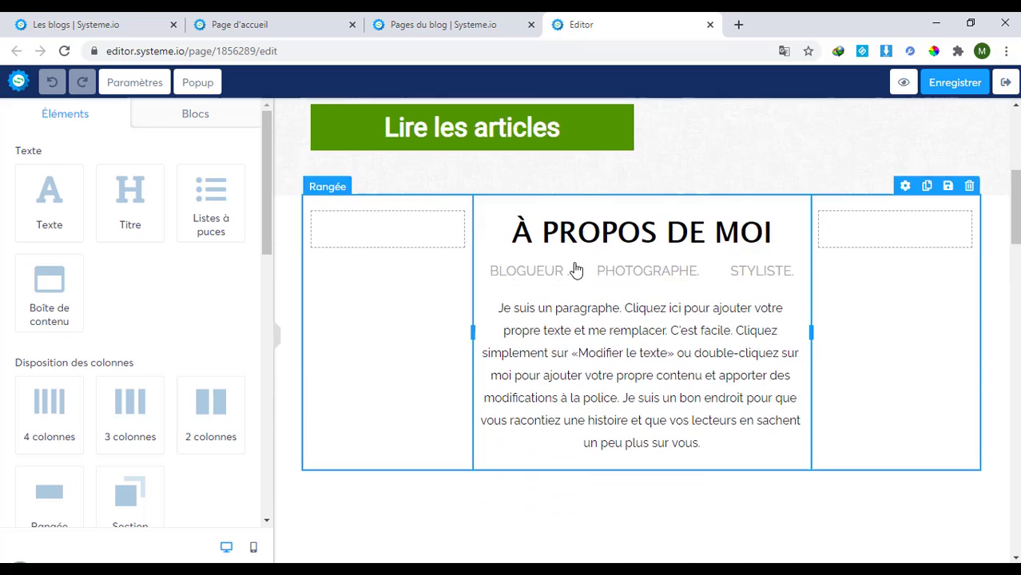
pyautogui.scroll(-6, 607, 362)
pyautogui.scroll(-7, 617, 355)
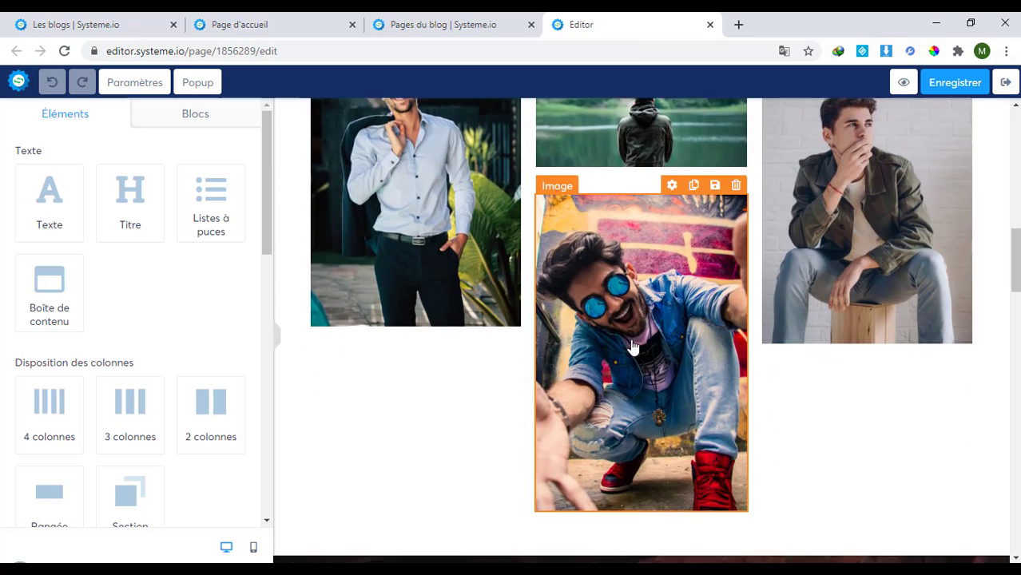
pyautogui.scroll(-4, 597, 360)
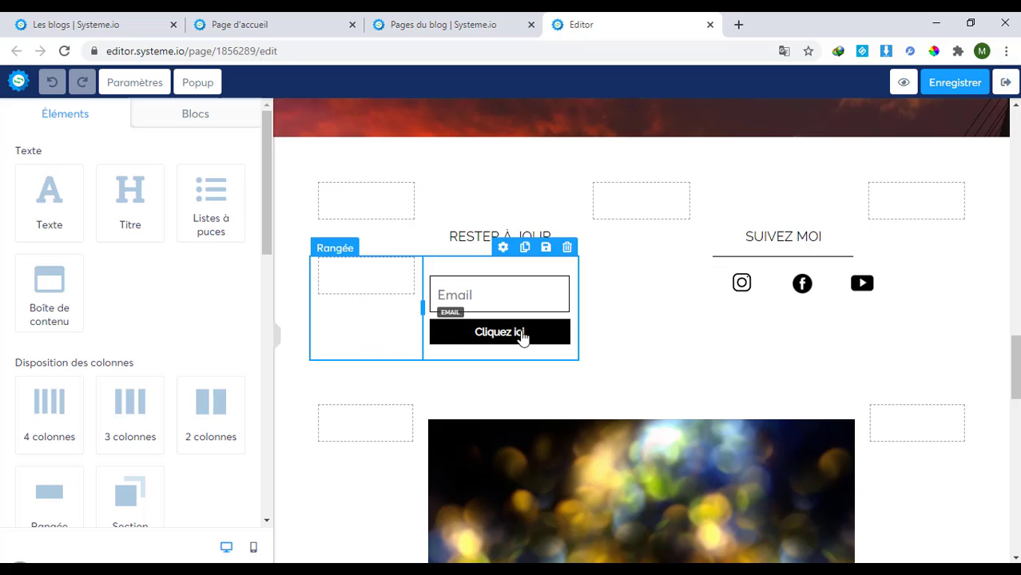
pyautogui.scroll(-3, 611, 407)
pyautogui.scroll(-1, 630, 372)
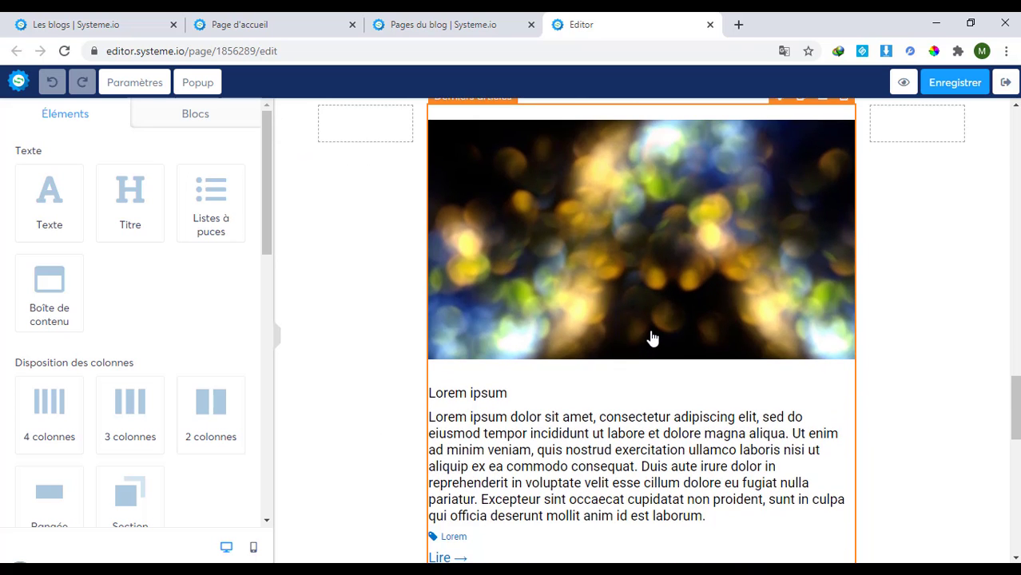
pyautogui.scroll(1, 639, 336)
pyautogui.scroll(3, 620, 374)
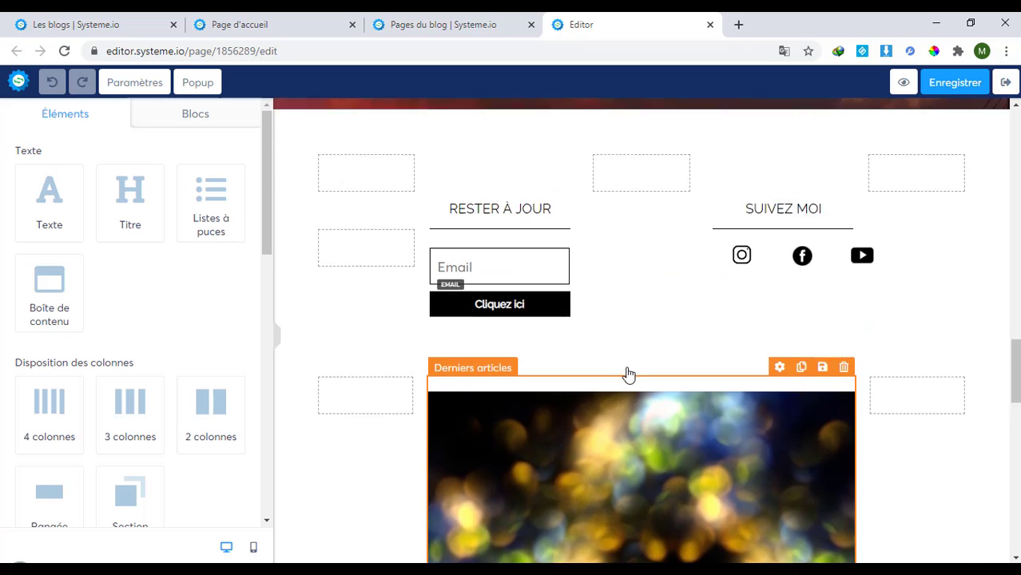
pyautogui.scroll(-8, 627, 371)
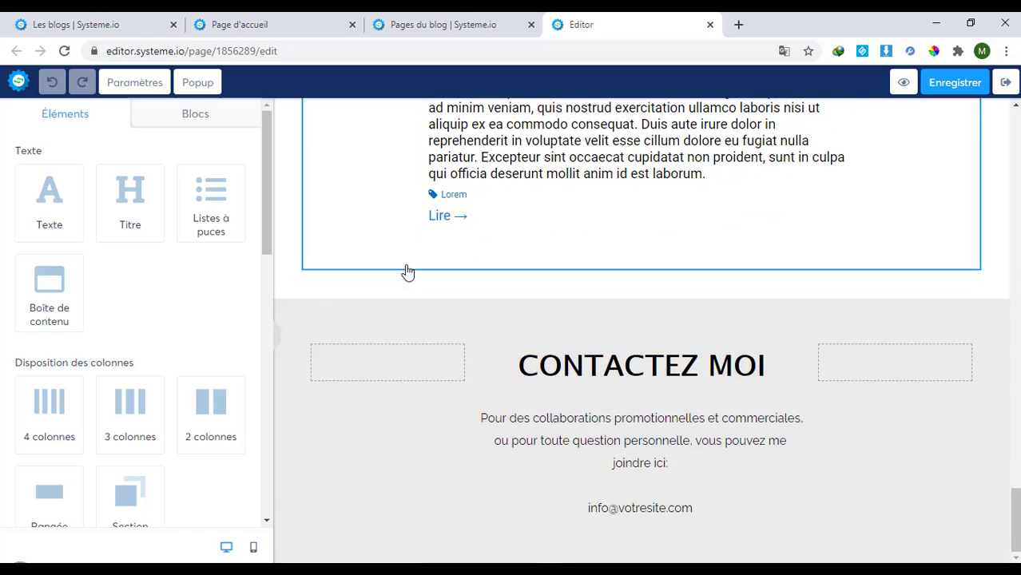
pyautogui.scroll(15, 406, 270)
pyautogui.scroll(5, 398, 250)
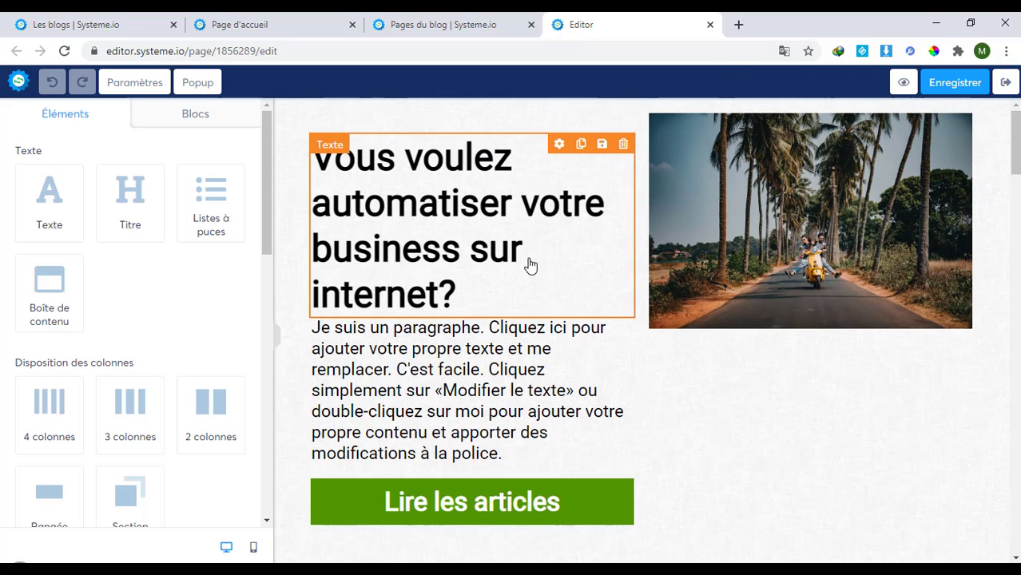
# Open "Page qui liste les articles" for editing in a new browser tab from the page list of Blog Test
pyautogui.click(460, 24)
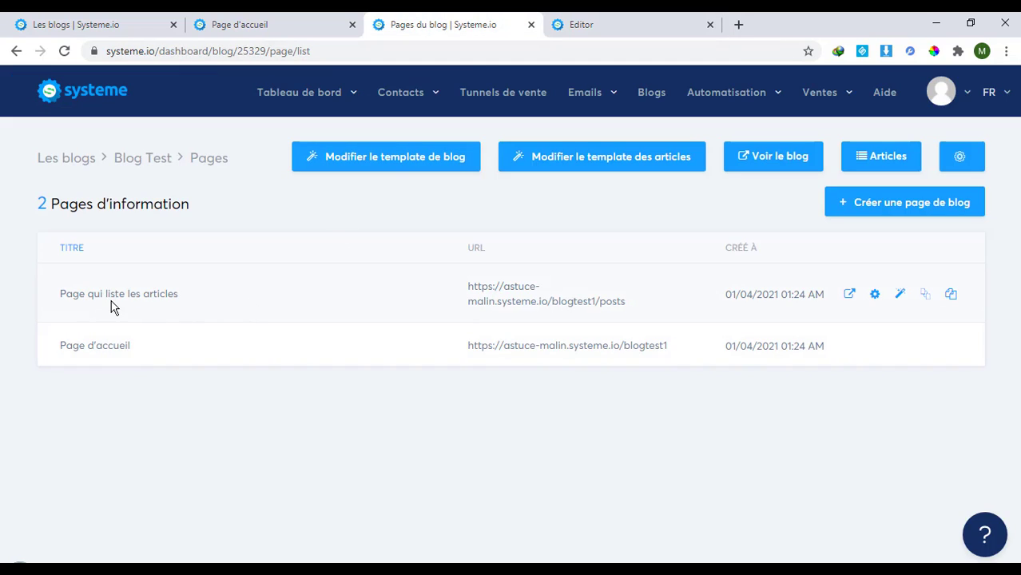
pyautogui.middleClick(899, 298)
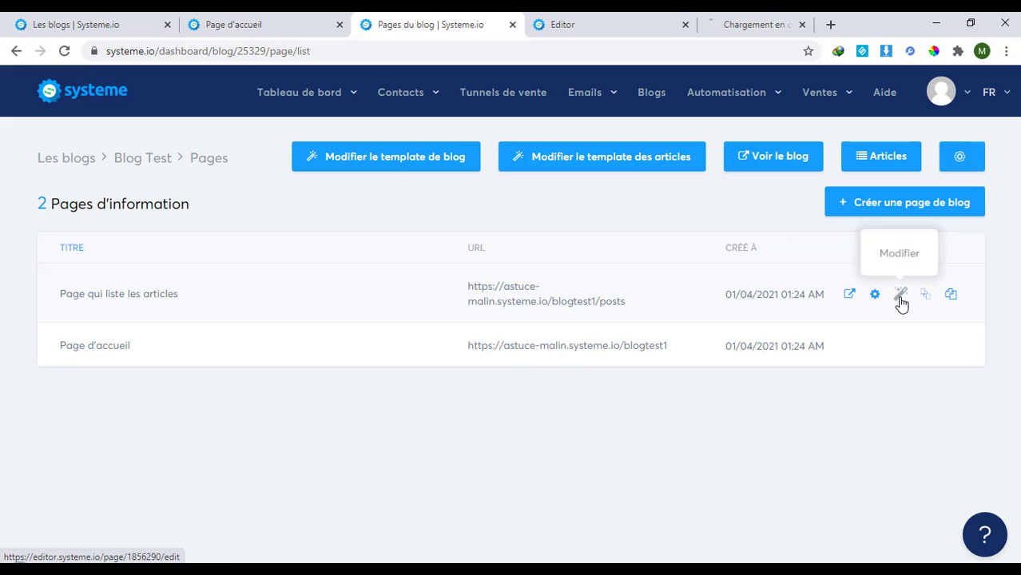
# In the article-list page editor, replace the headline "Articles, guides et études de cas" with "BIENVENUE SUR MON BLOG"
pyautogui.click(747, 24)
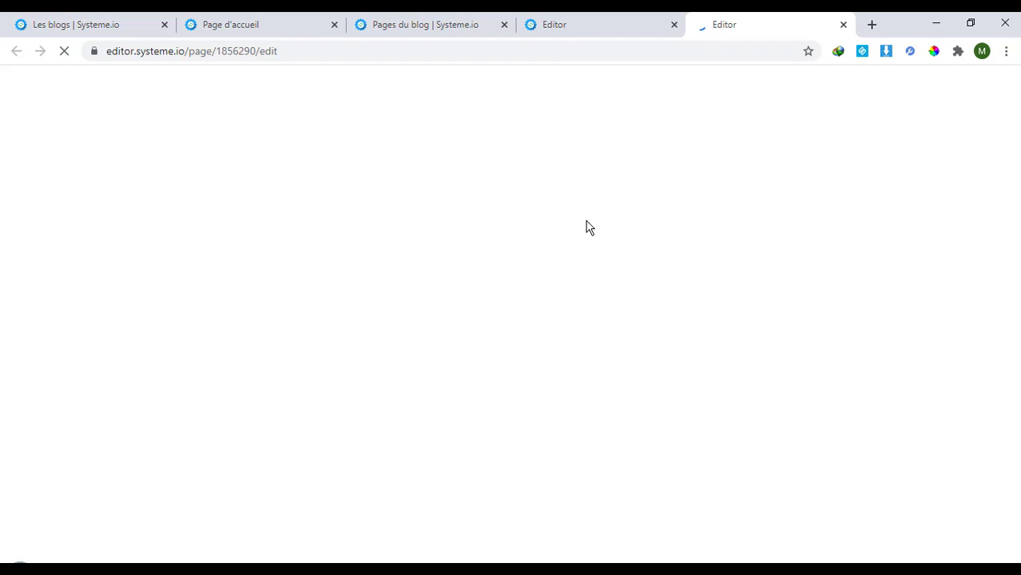
pyautogui.click(803, 77)
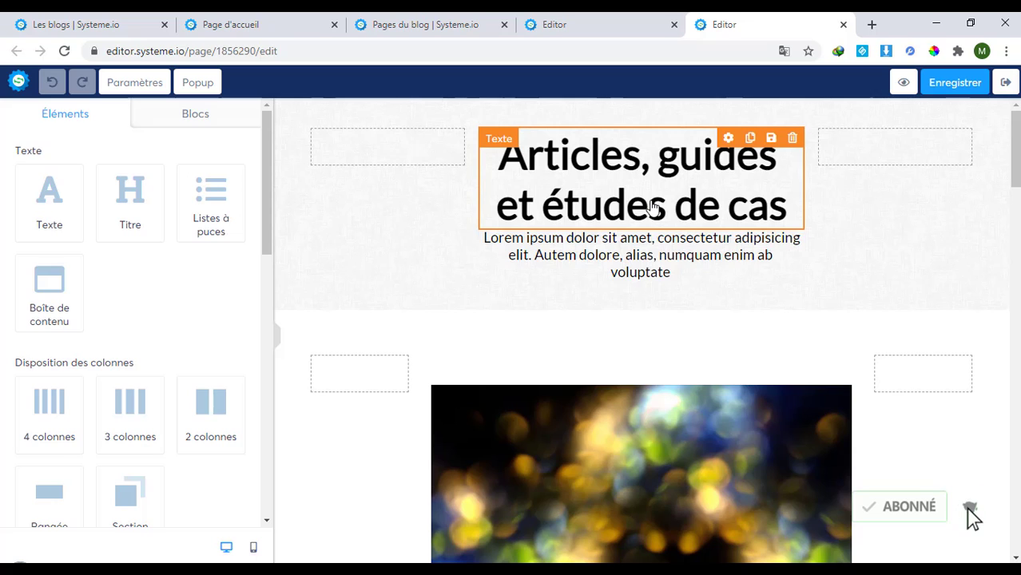
pyautogui.click(654, 208)
pyautogui.press('BackSpace')
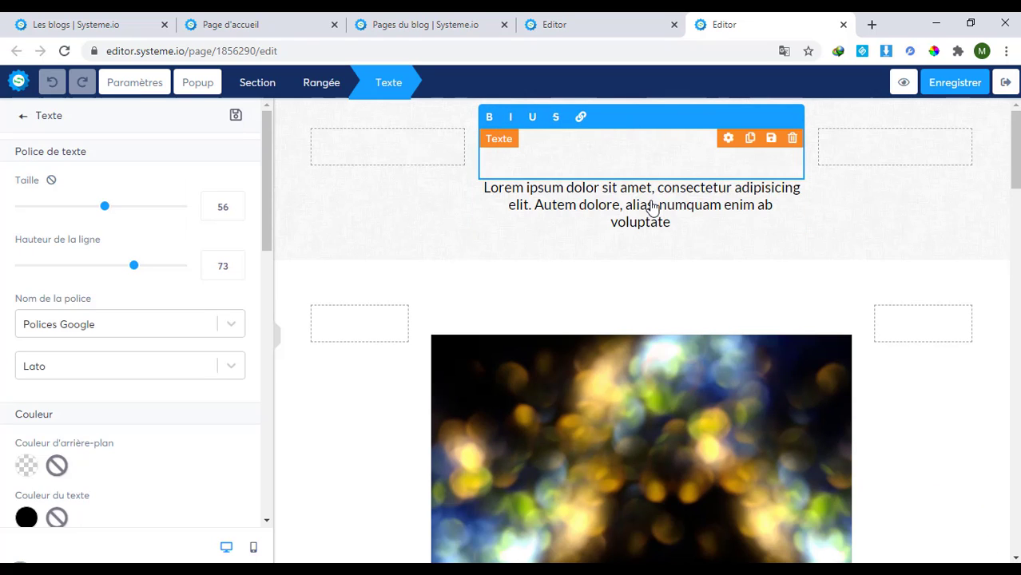
pyautogui.write('BIENVENUS')
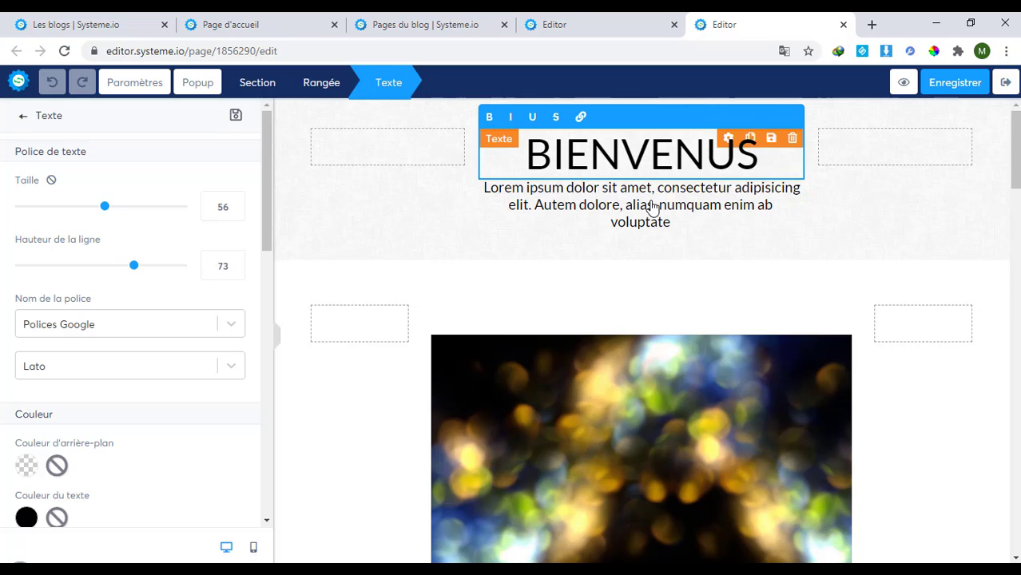
pyautogui.press('BackSpace')
pyautogui.write('S')
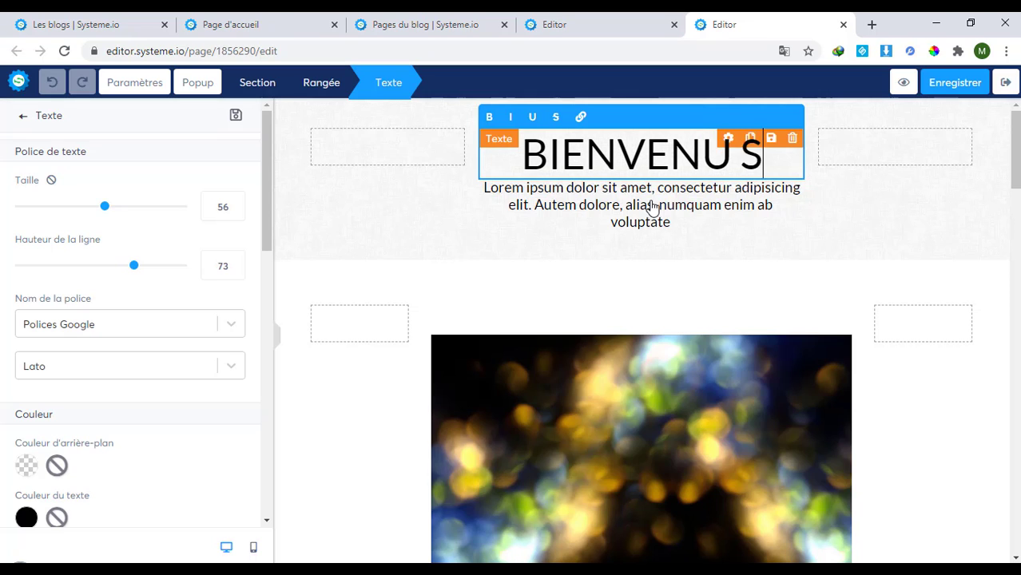
pyautogui.write('UR MON BLOG')
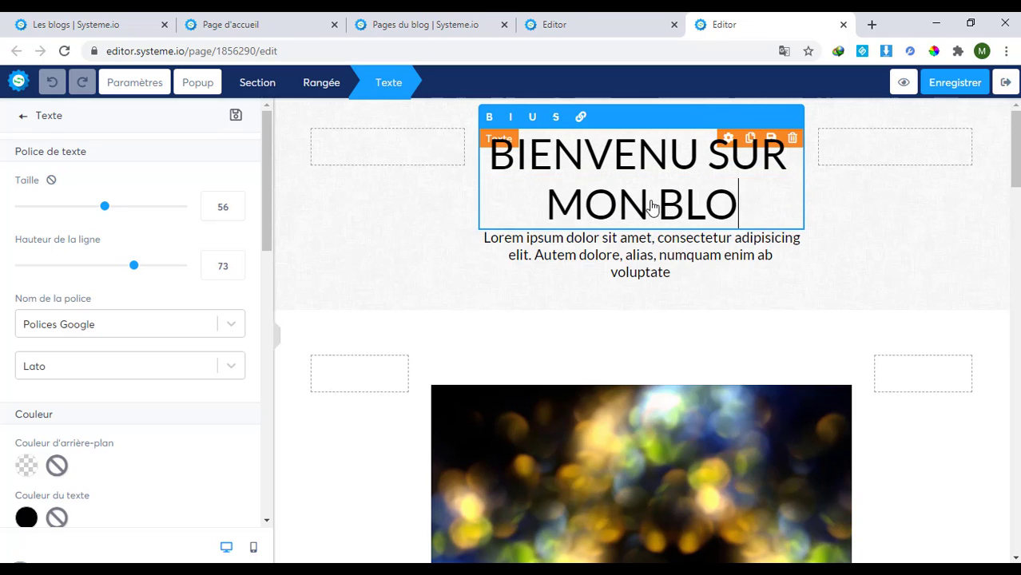
pyautogui.click(700, 135)
pyautogui.write('E')
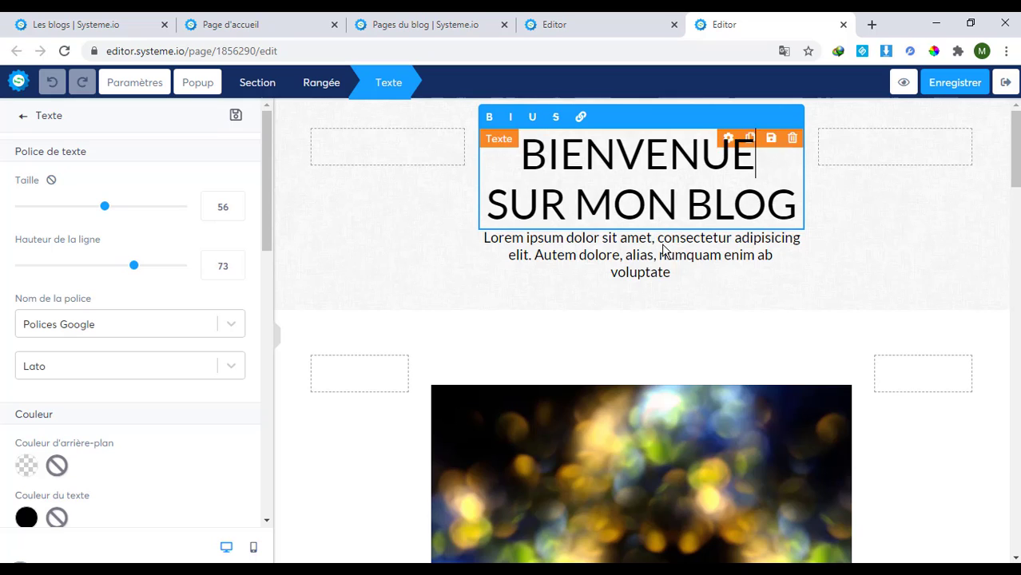
pyautogui.click(654, 265)
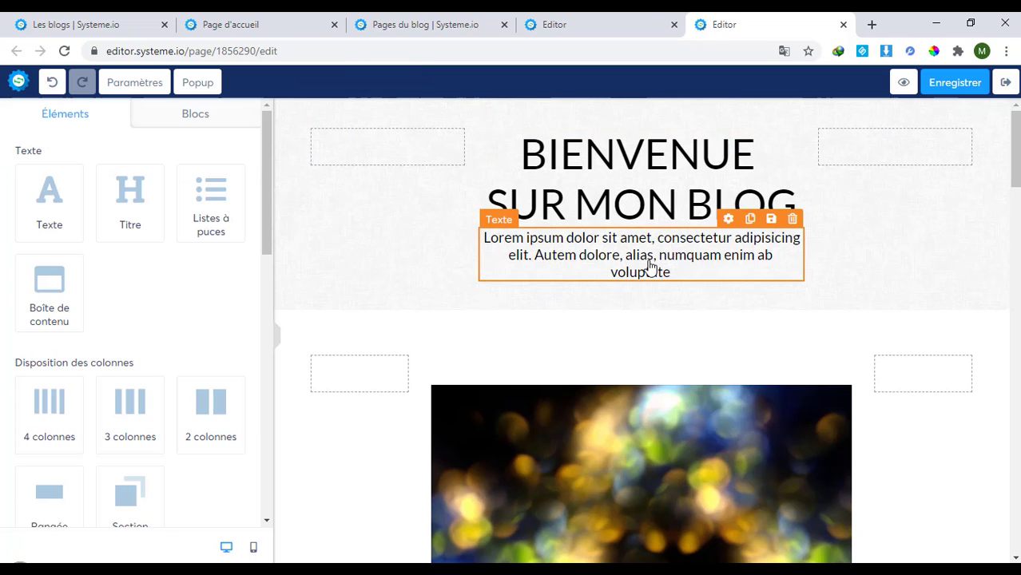
pyautogui.click(507, 183)
# Delete the "Liste des articles" element from the section below the headline
pyautogui.scroll(-2, 535, 272)
pyautogui.scroll(1, 372, 276)
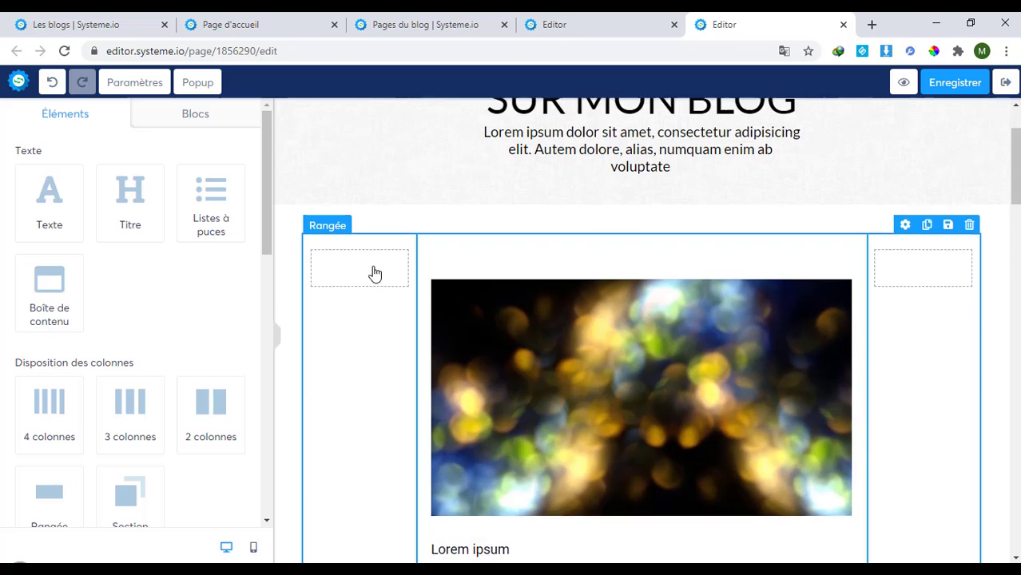
pyautogui.scroll(2, 374, 274)
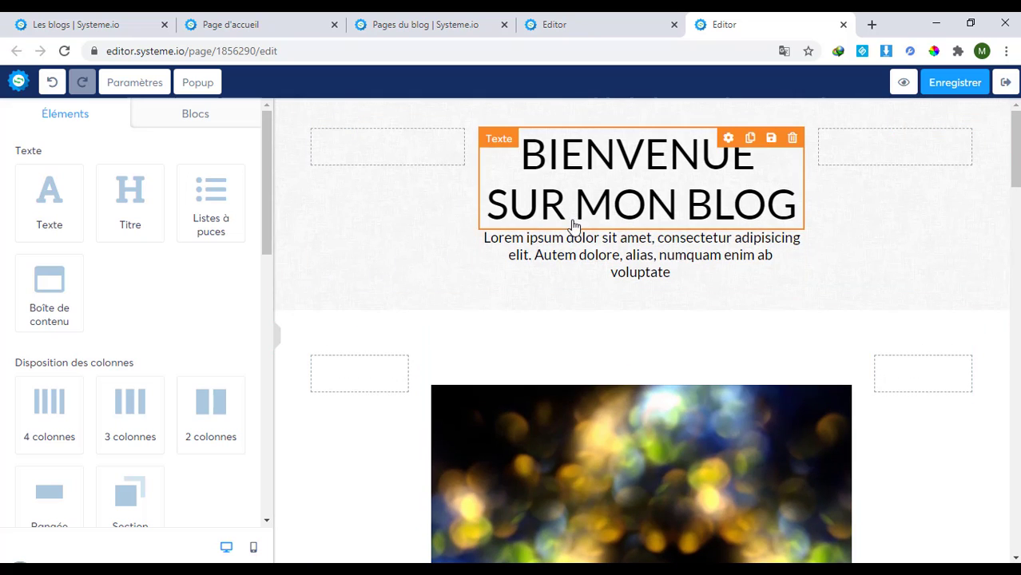
pyautogui.scroll(-6, 591, 236)
pyautogui.scroll(4, 620, 182)
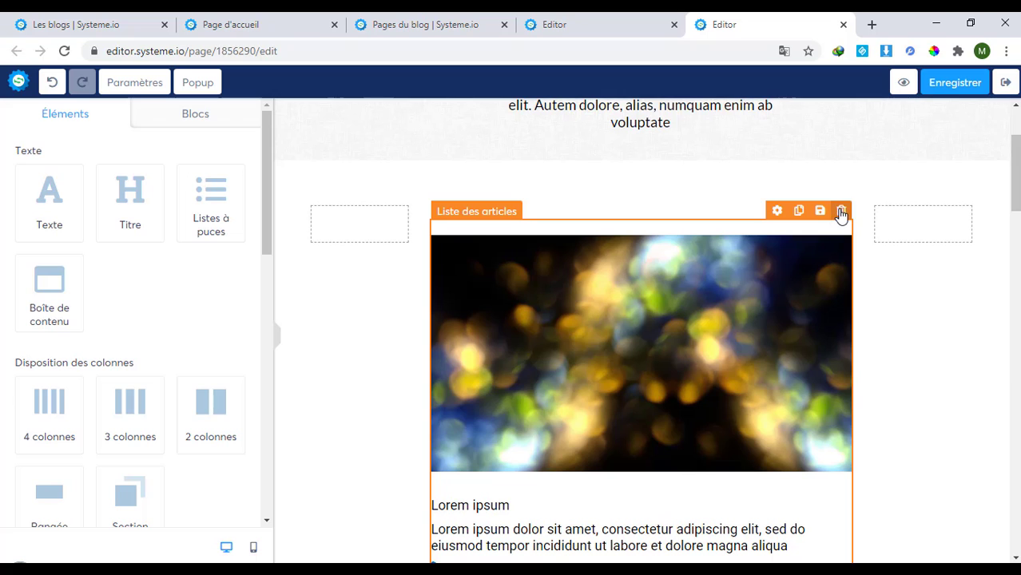
pyautogui.scroll(-1, 561, 298)
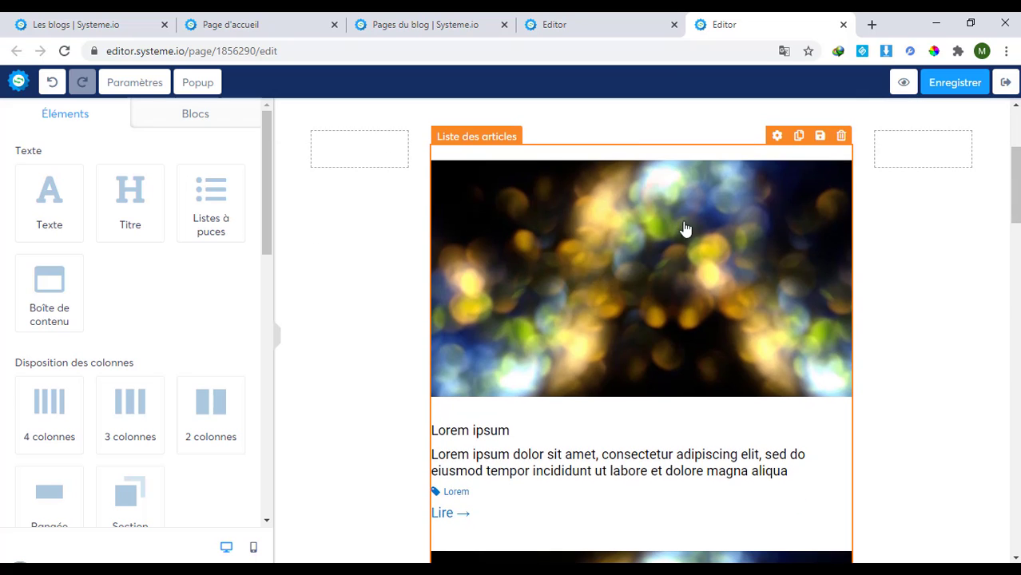
pyautogui.click(841, 136)
pyautogui.click(574, 134)
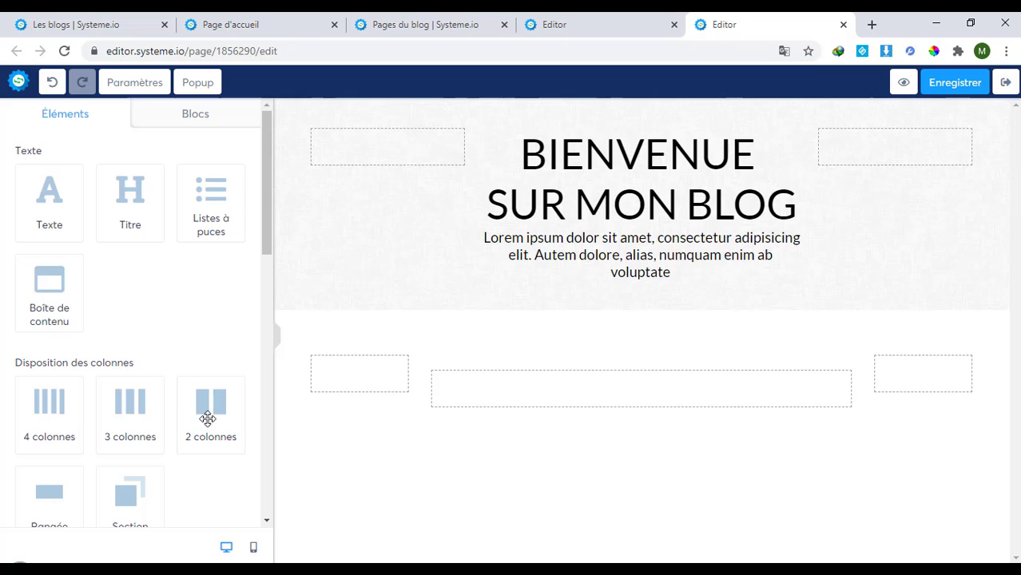
# Insert a two-column row below the headline section and place a "Listing des articles" element in its first column
pyautogui.moveTo(207, 414); pyautogui.dragTo(622, 334)
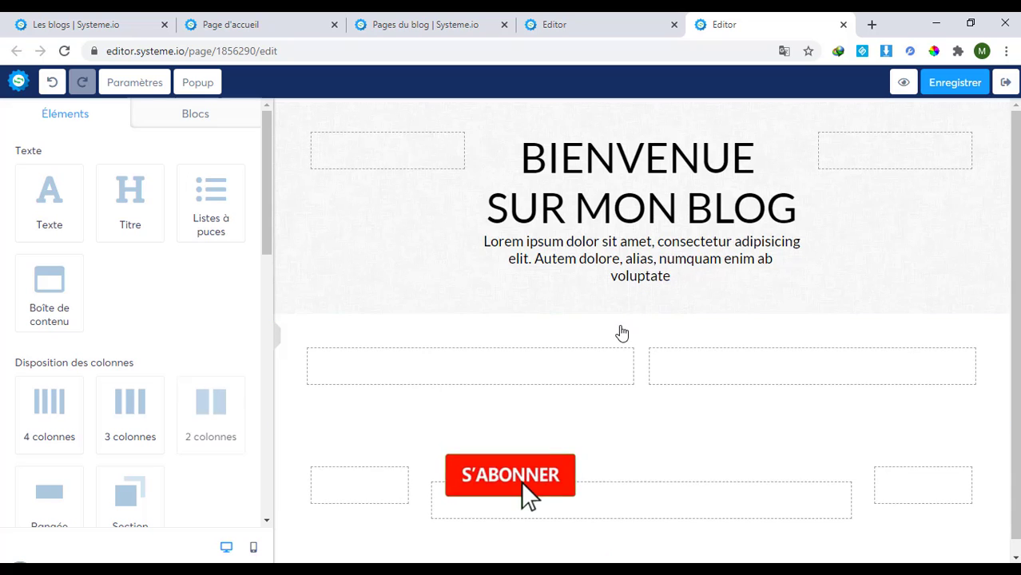
pyautogui.scroll(-6, 84, 289)
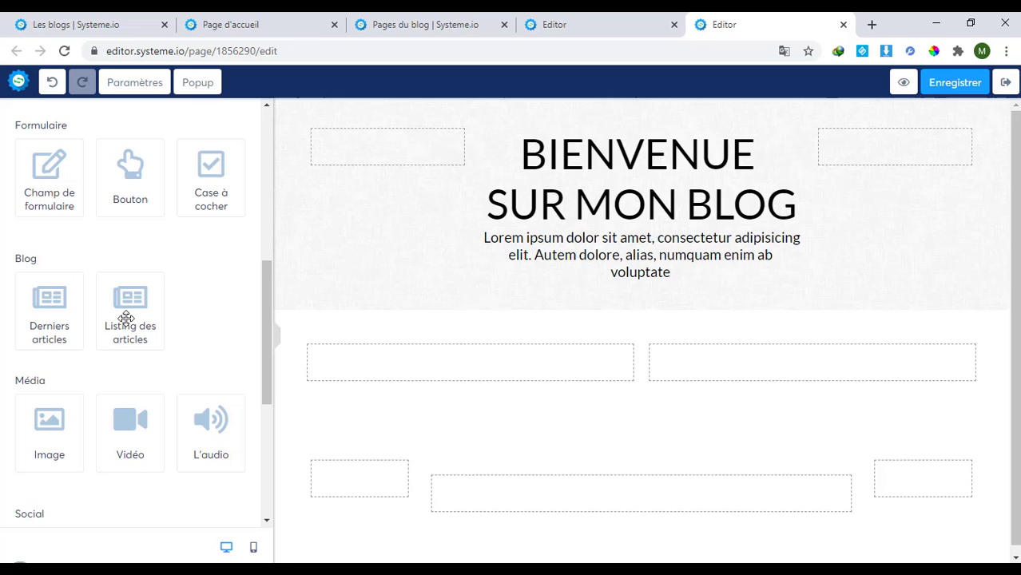
pyautogui.moveTo(126, 317); pyautogui.dragTo(409, 380)
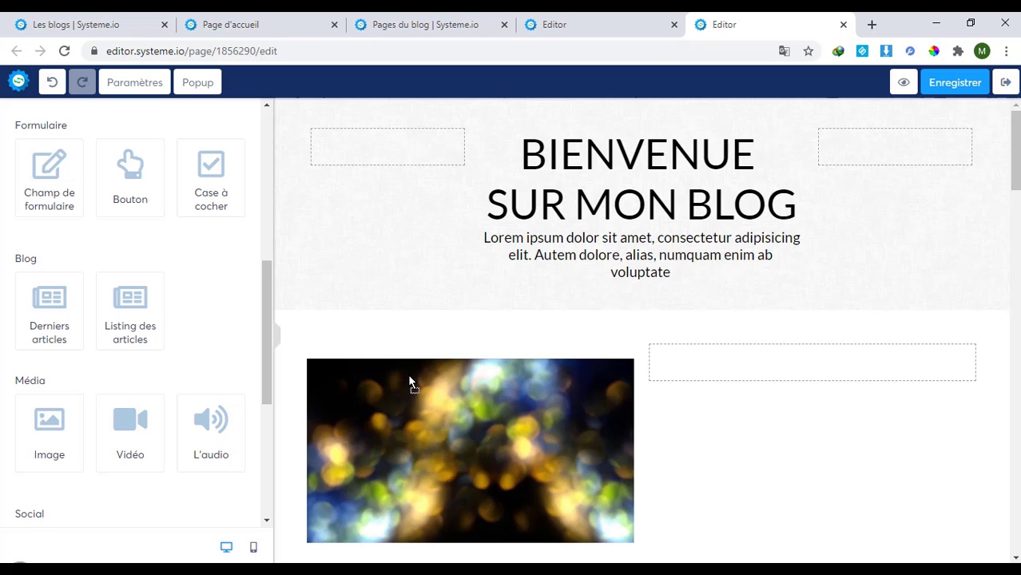
# Check the inserted article listing down to its pagination and save the article-list page
pyautogui.scroll(-3, 438, 359)
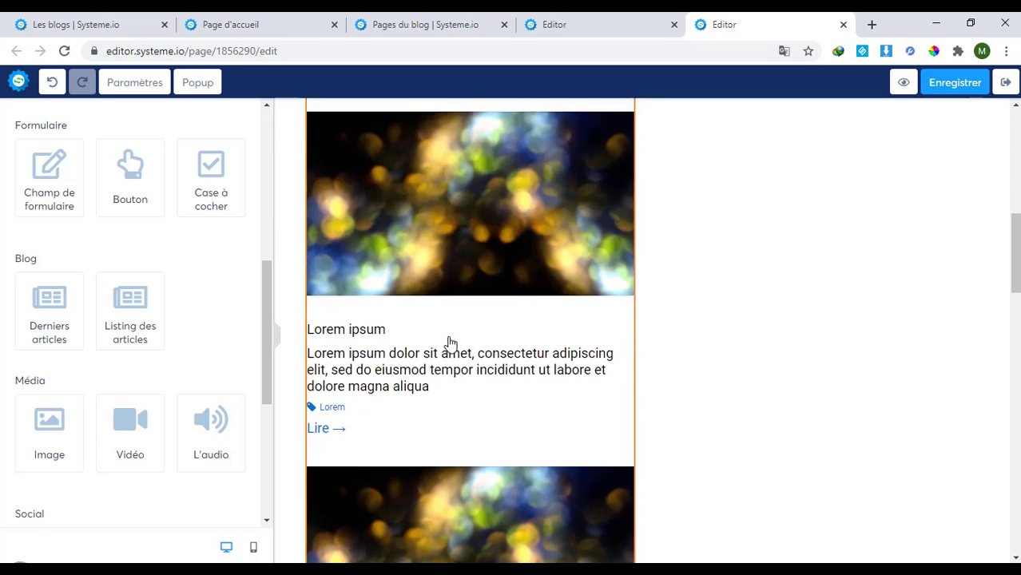
pyautogui.scroll(-8, 450, 342)
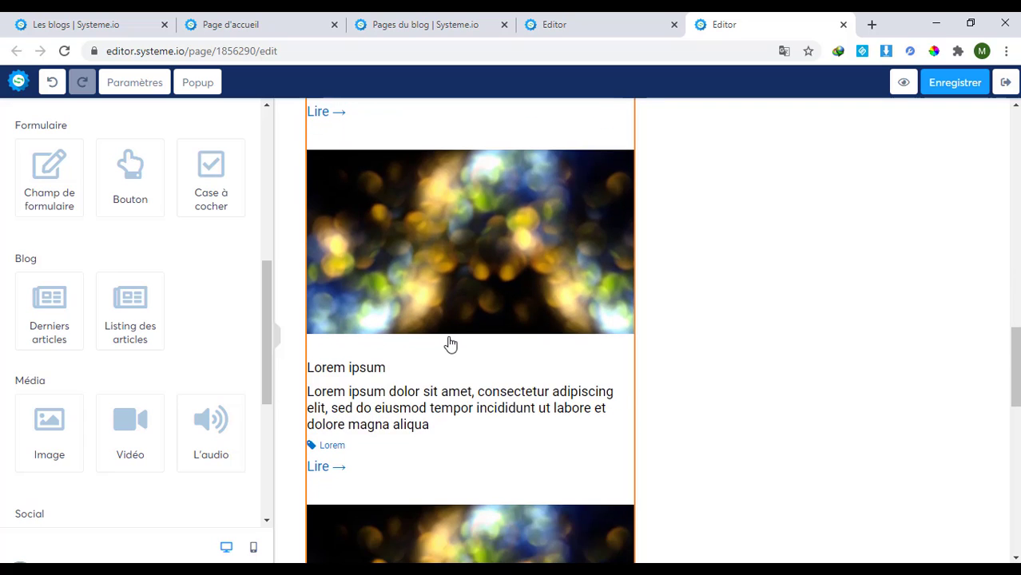
pyautogui.scroll(-5, 450, 343)
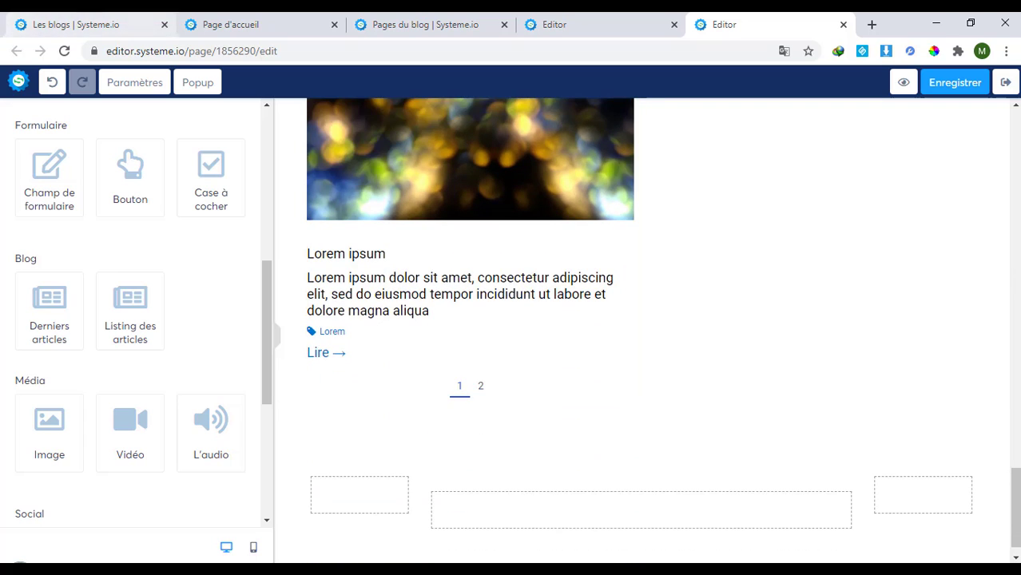
pyautogui.scroll(10, 719, 423)
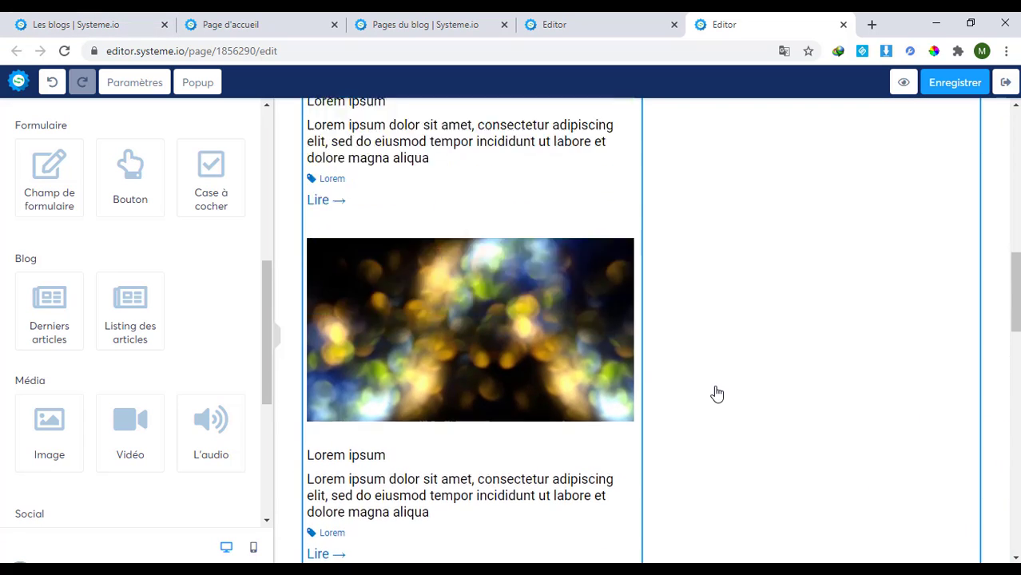
pyautogui.scroll(10, 720, 383)
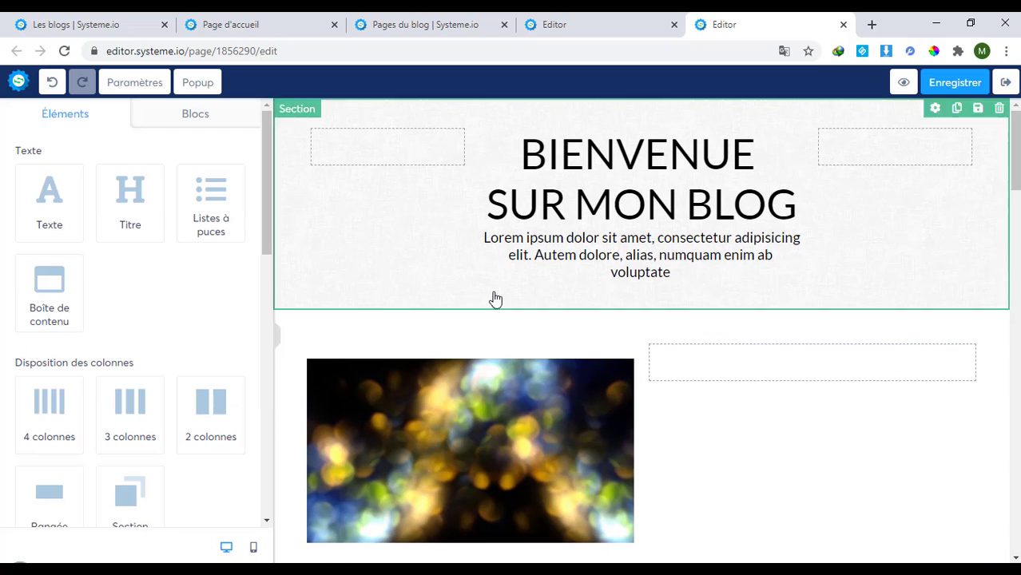
pyautogui.scroll(-2, 560, 319)
pyautogui.scroll(2, 591, 303)
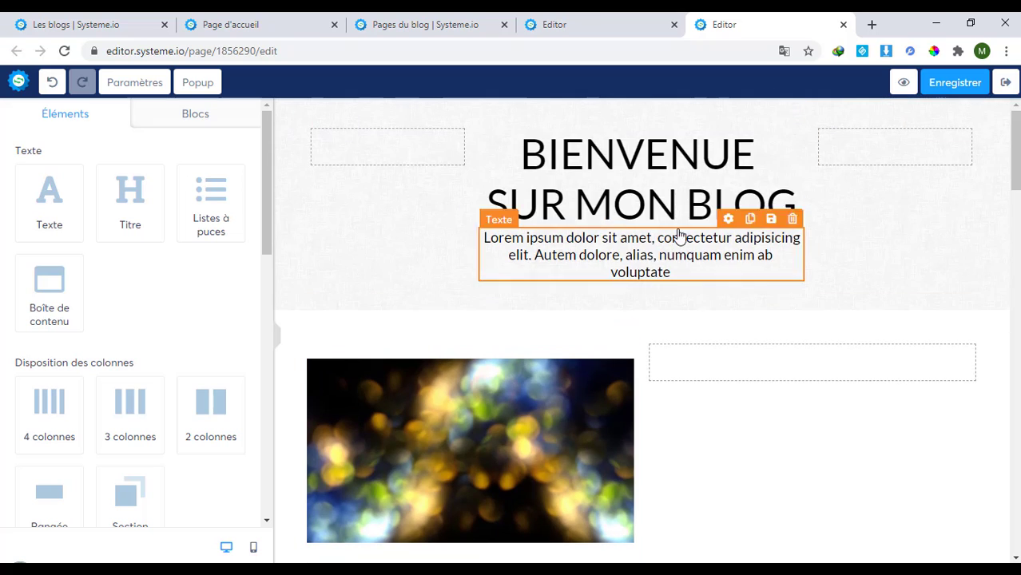
pyautogui.click(959, 87)
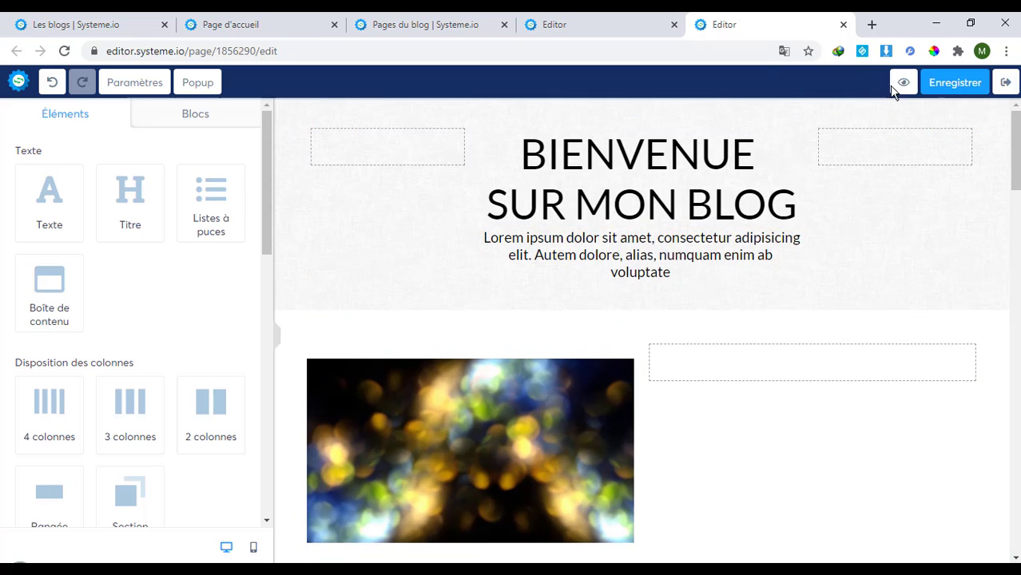
# Return to the page list of Blog Test and open the blog's list of articles
pyautogui.click(523, 22)
pyautogui.click(426, 22)
pyautogui.click(259, 19)
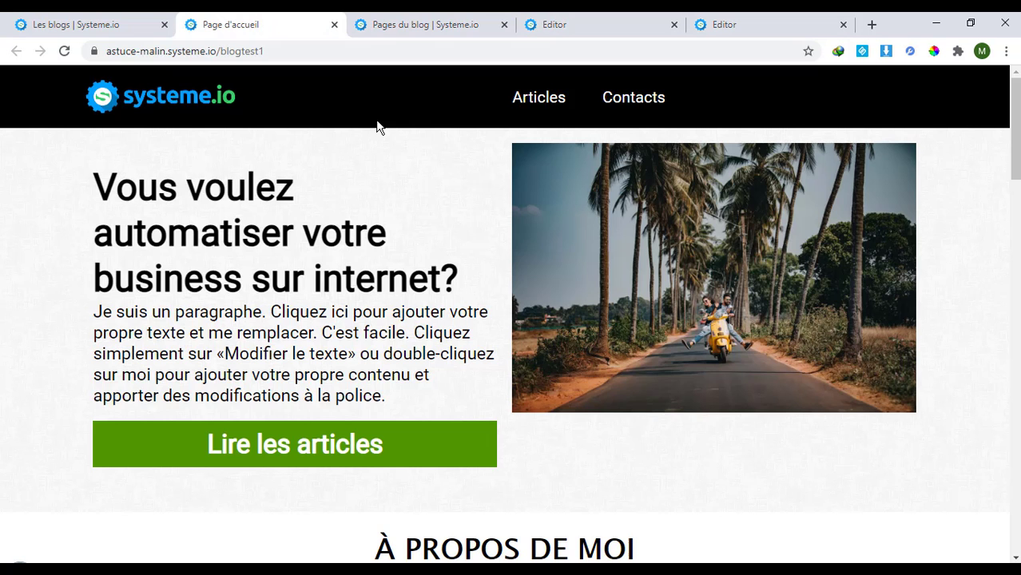
pyautogui.click(392, 36)
pyautogui.click(118, 18)
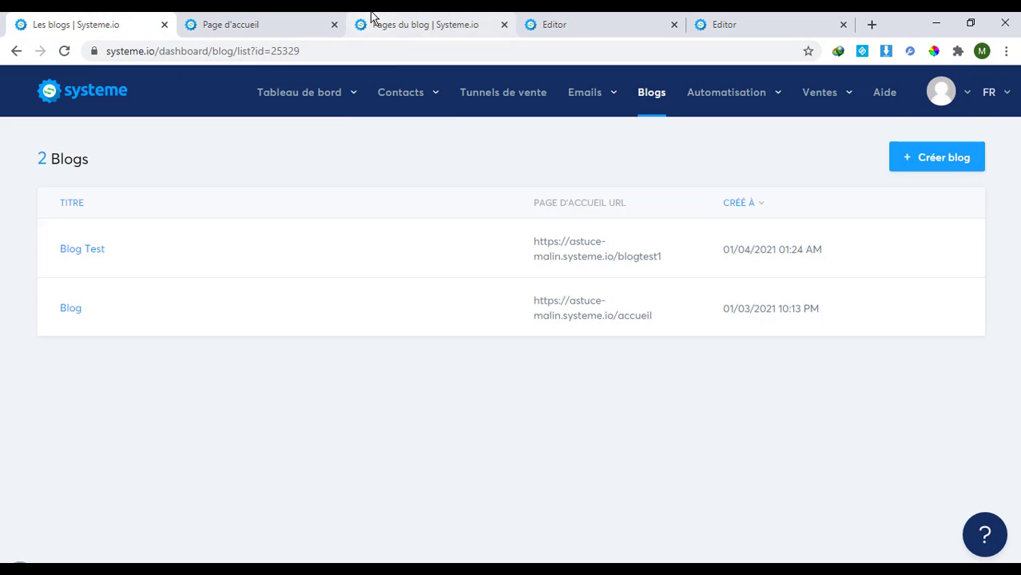
pyautogui.click(371, 20)
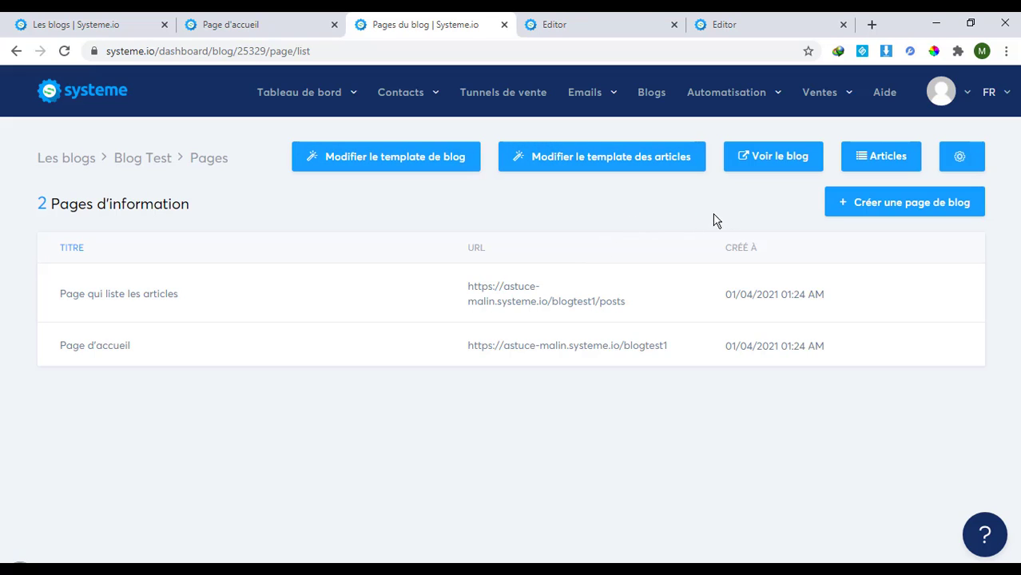
pyautogui.click(880, 157)
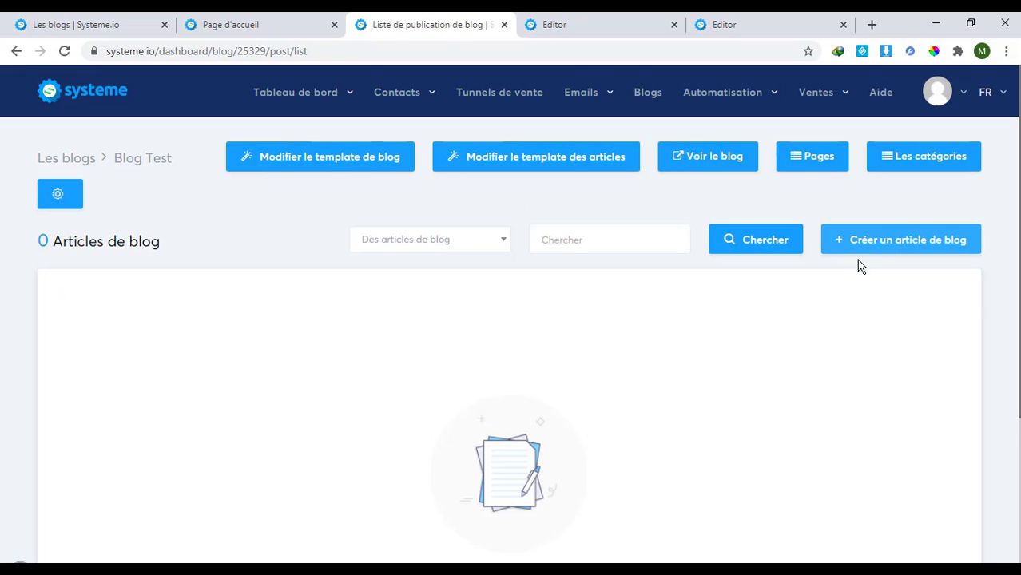
# Create a blog article titled "Comment etre en bonne santé en 2021" with the short description "SFDFDSFSDGSDG"
pyautogui.click(906, 242)
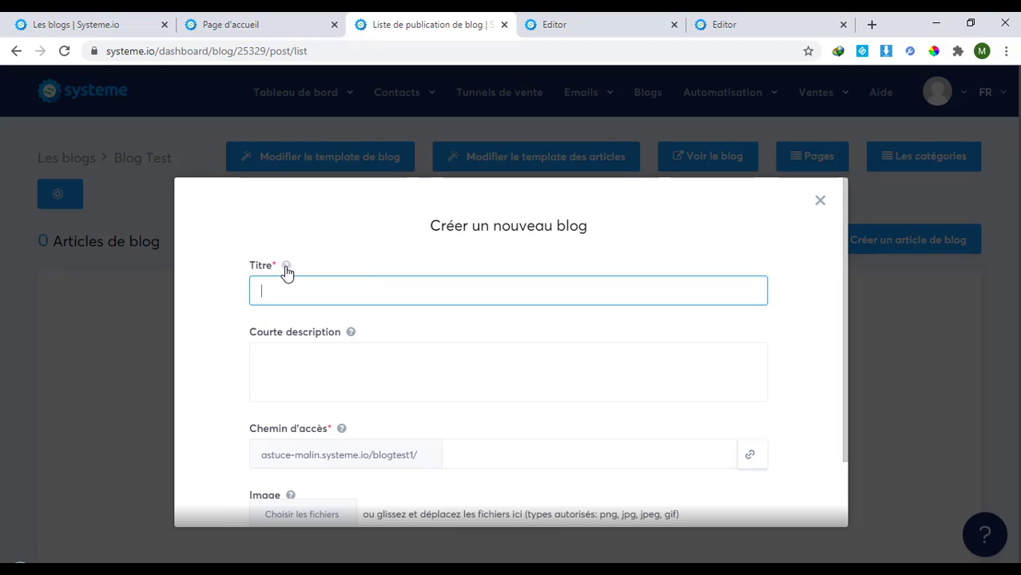
pyautogui.click(286, 265)
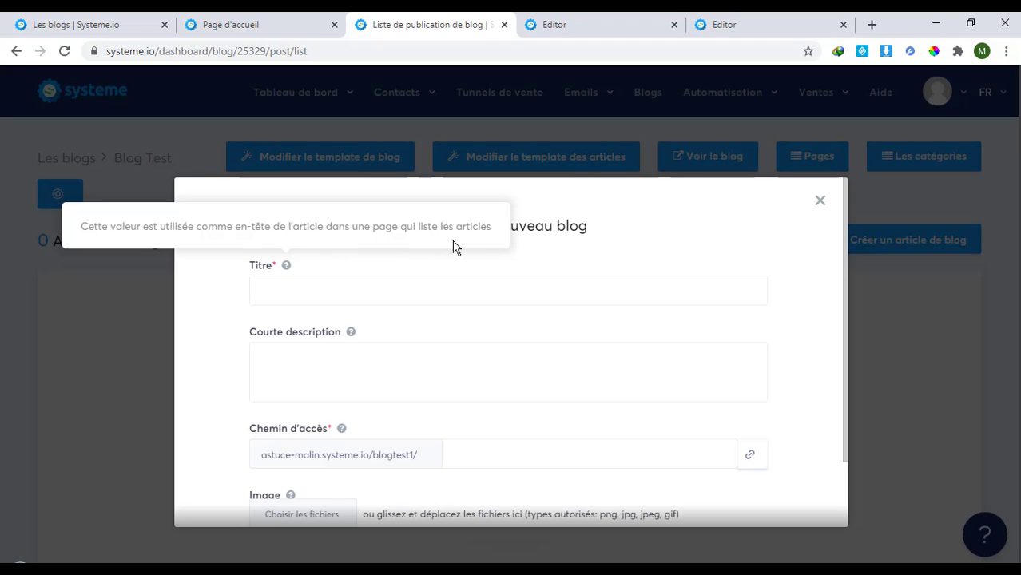
pyautogui.click(414, 289)
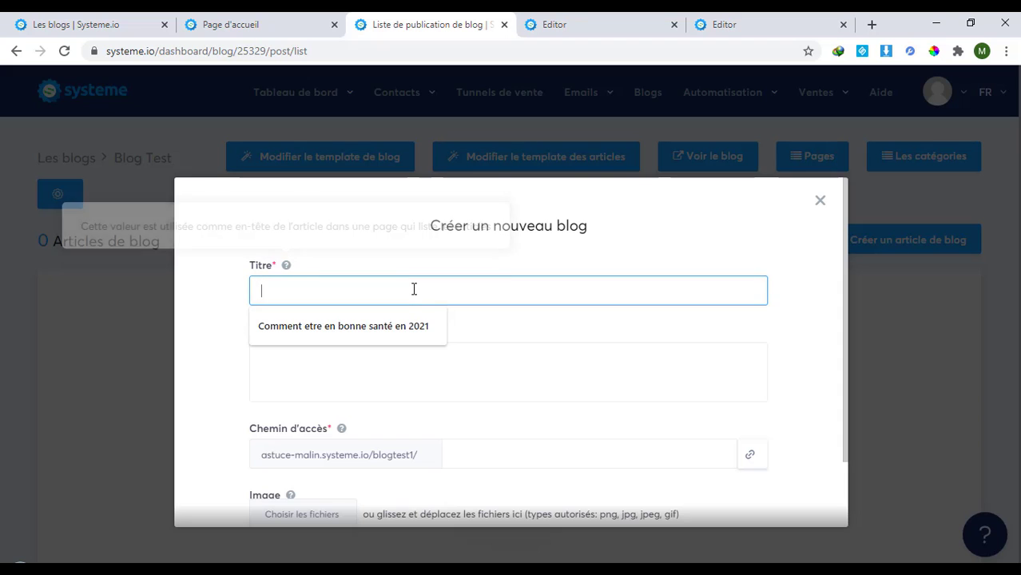
pyautogui.click(371, 329)
pyautogui.scroll(-1, 471, 334)
pyautogui.click(370, 292)
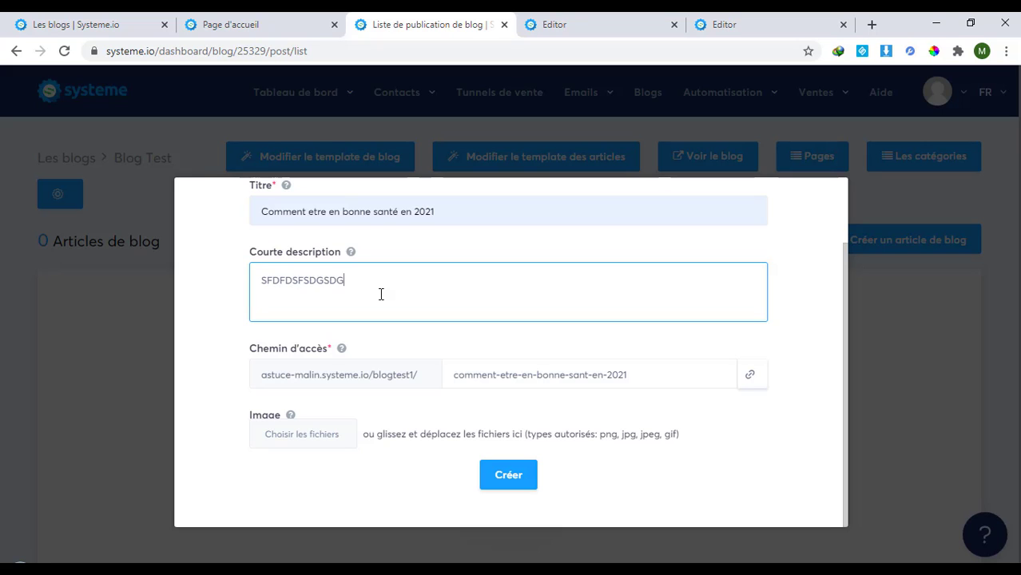
pyautogui.click(515, 476)
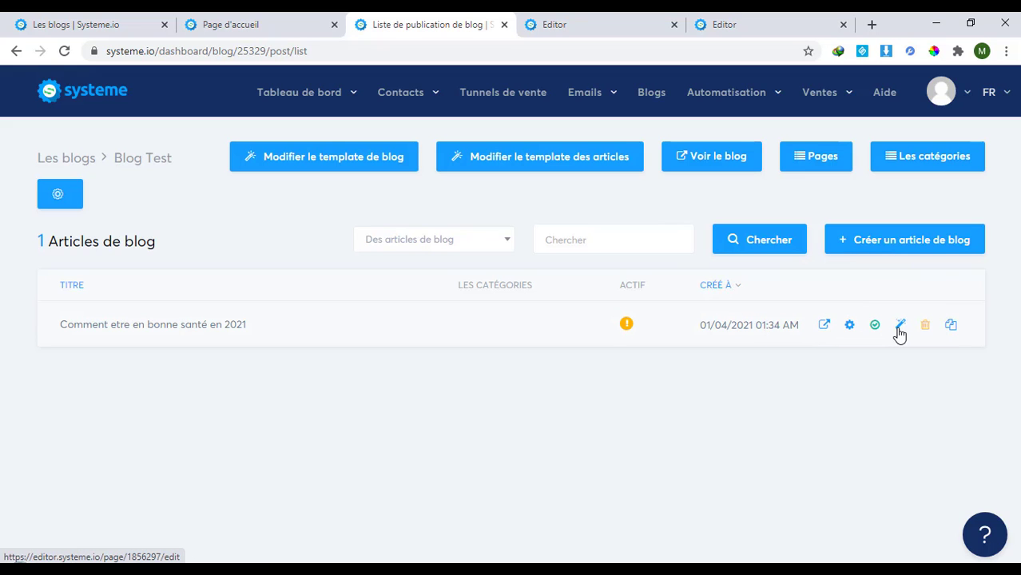
# Open the article "Comment etre en bonne santé en 2021" in the page editor and examine its title, image and paragraphs
pyautogui.click(900, 326)
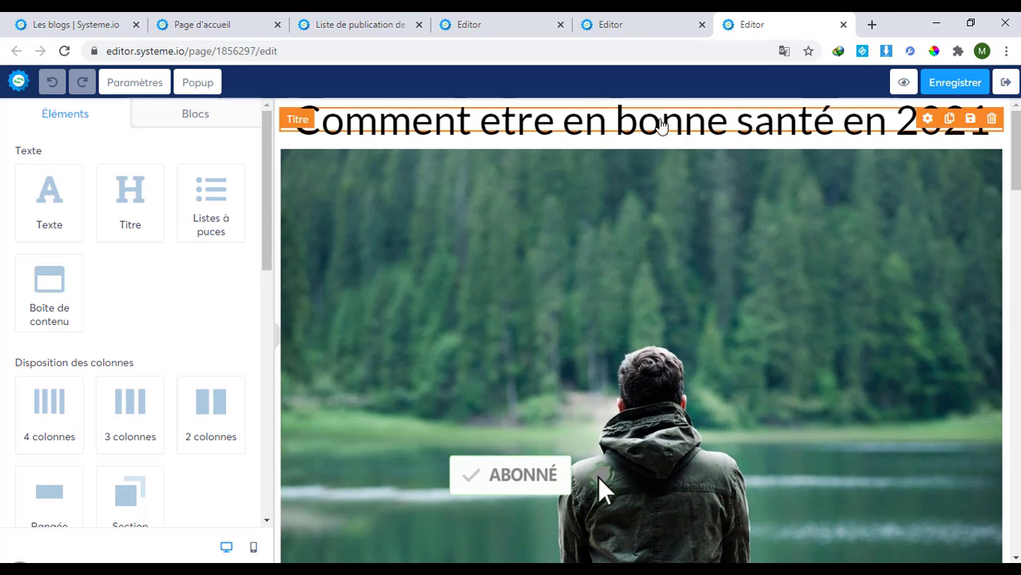
pyautogui.scroll(-2, 631, 208)
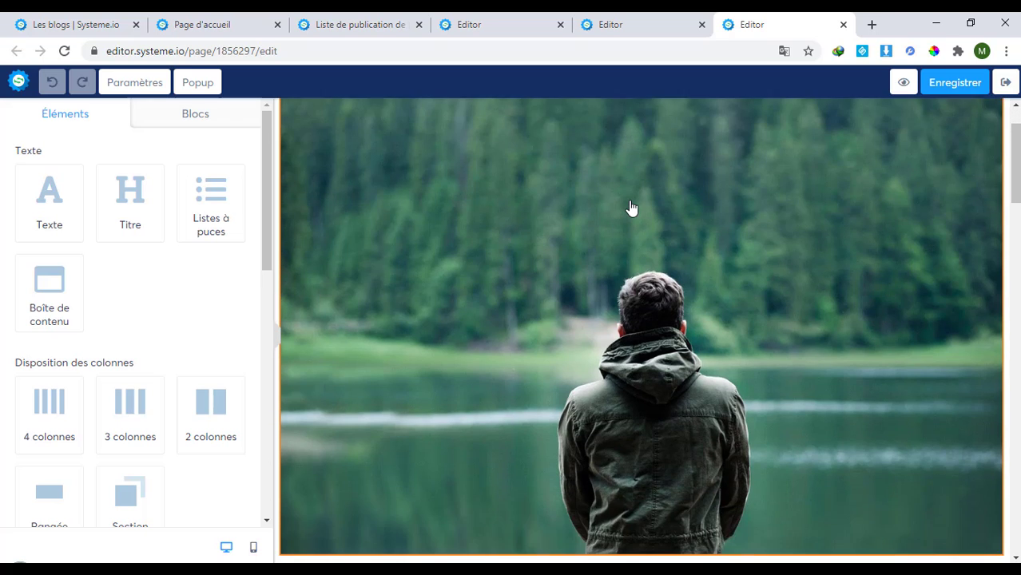
pyautogui.scroll(-1, 616, 231)
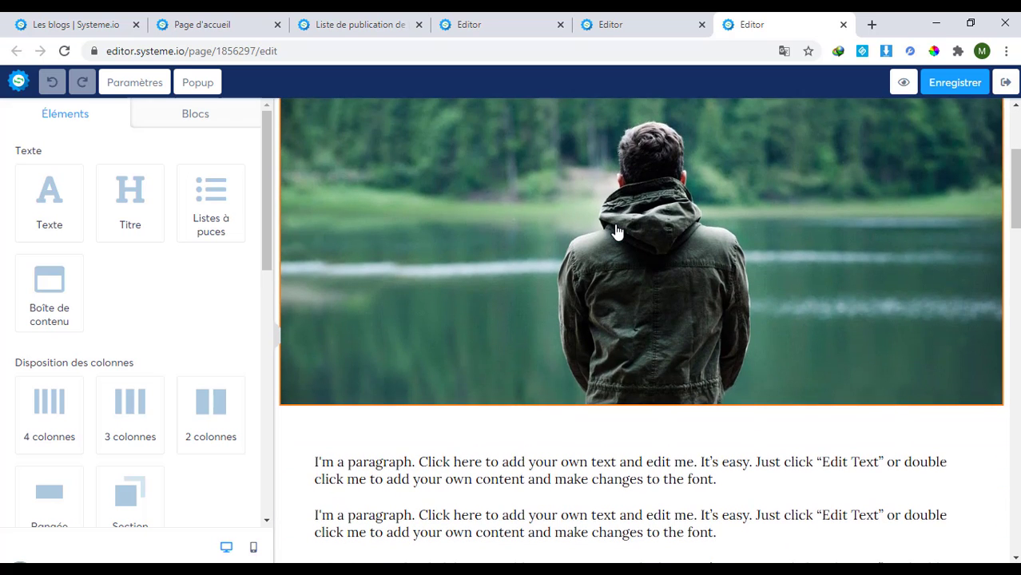
# Review the article's paragraphs and images at full width with the elements sidebar collapsed, and save the article
pyautogui.scroll(-3, 680, 277)
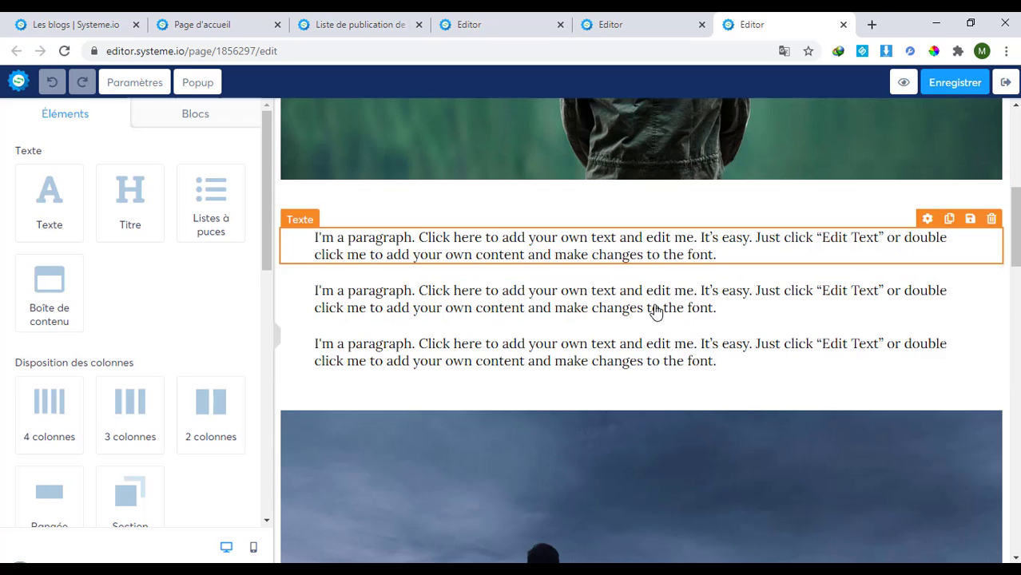
pyautogui.scroll(-4, 653, 310)
pyautogui.scroll(-7, 653, 310)
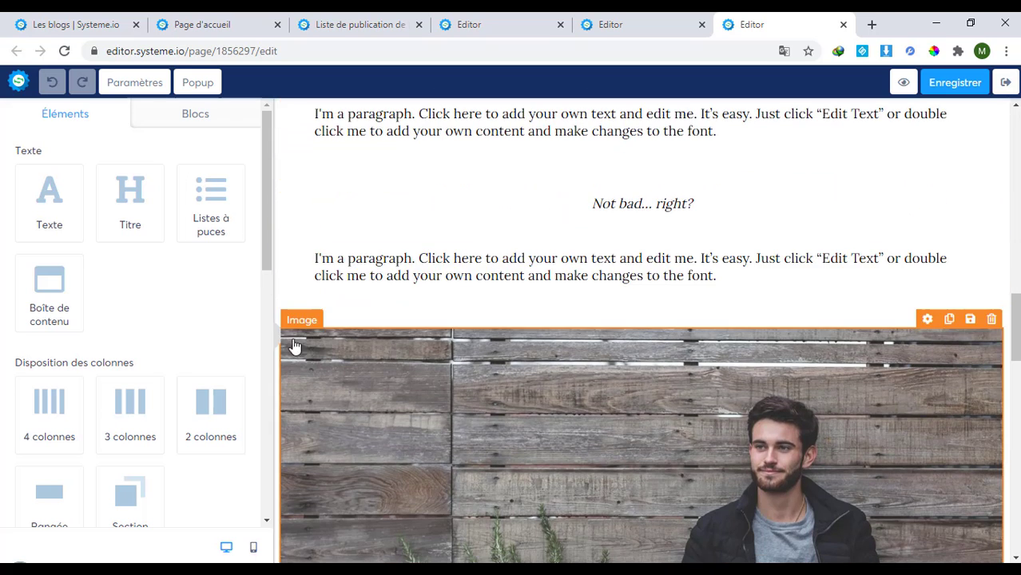
pyautogui.click(276, 342)
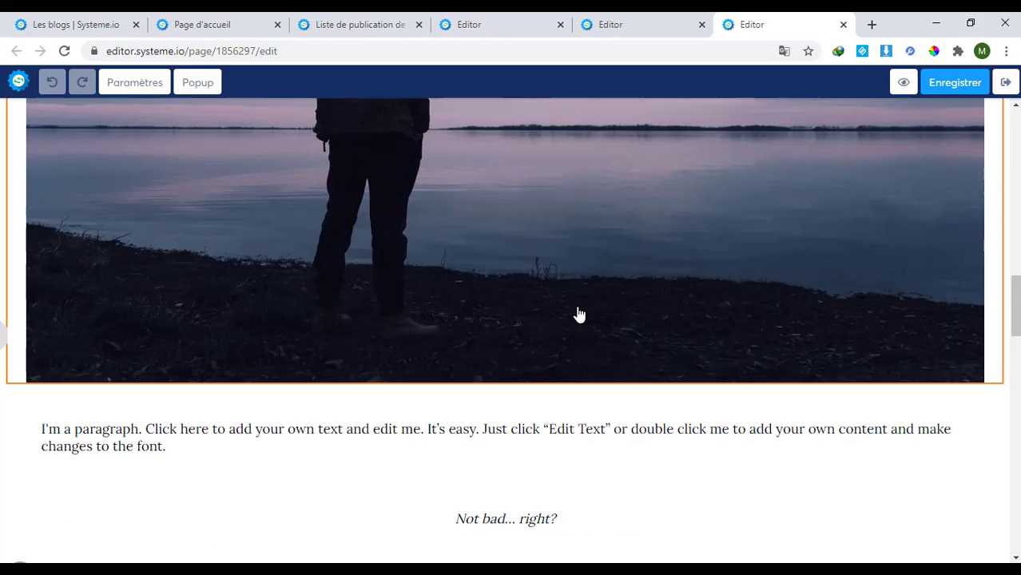
pyautogui.scroll(14, 547, 318)
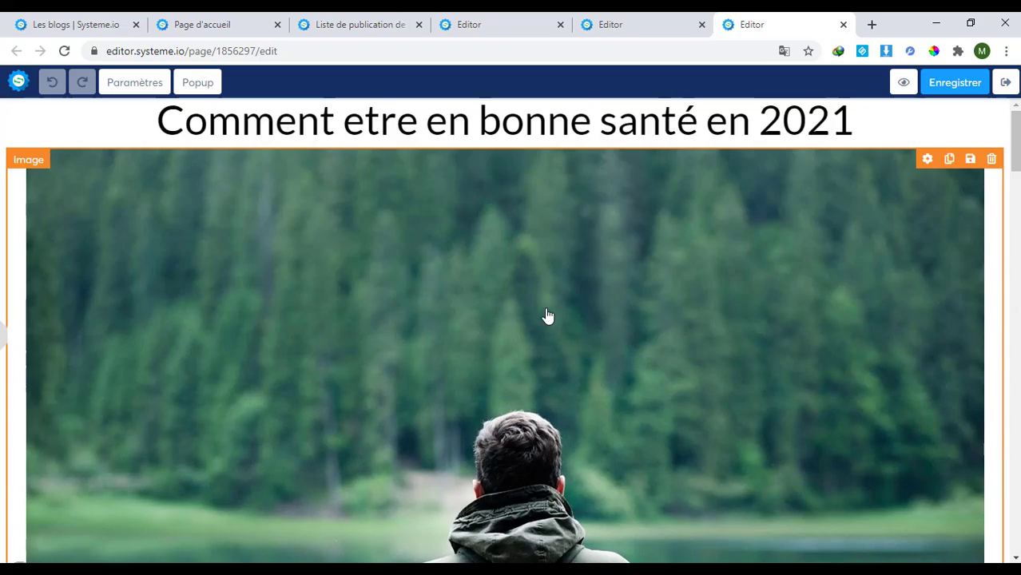
pyautogui.scroll(-4, 547, 316)
pyautogui.scroll(-10, 550, 313)
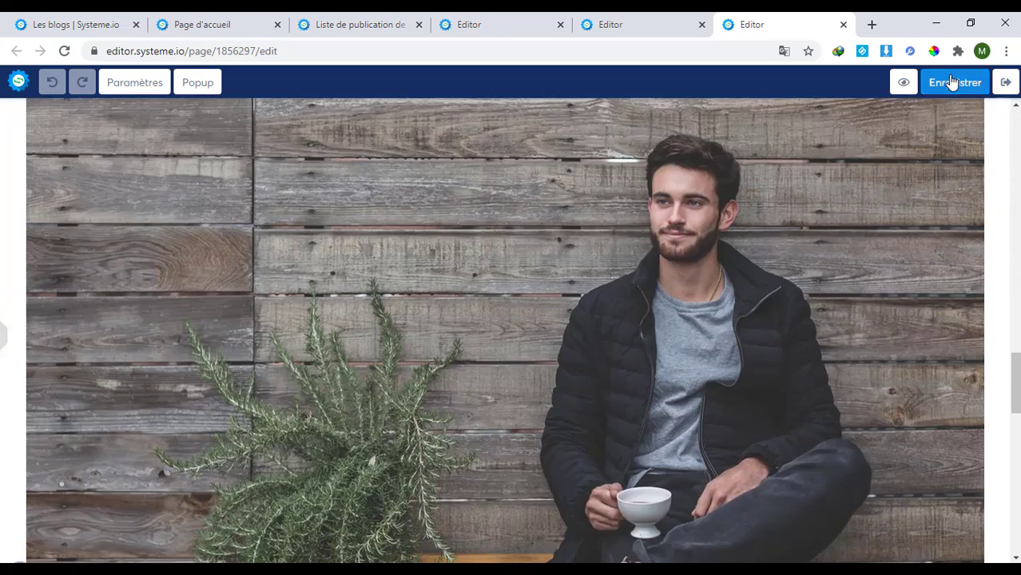
pyautogui.click(950, 86)
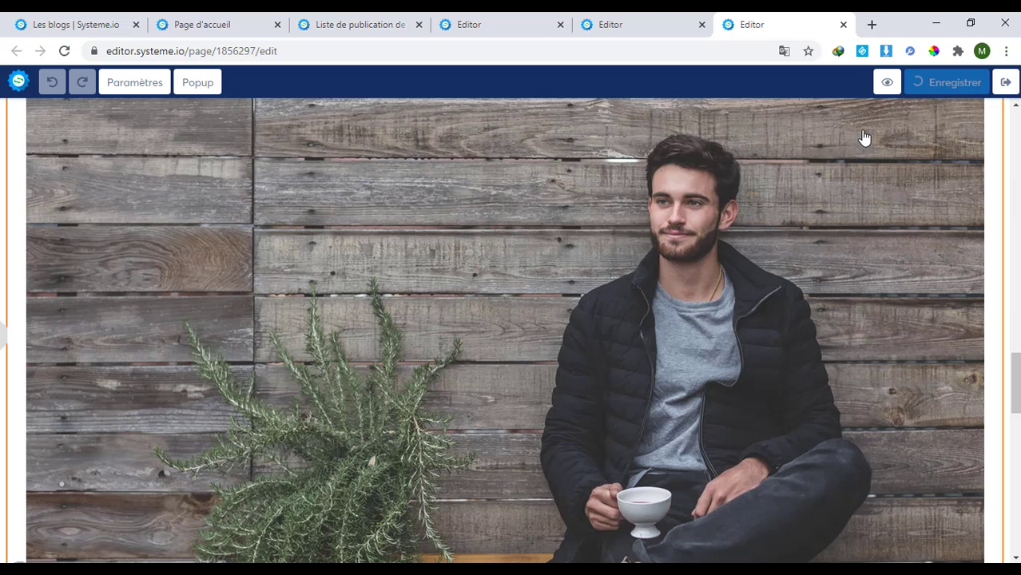
# Return to the blog's list of articles and activate the article "Comment etre en bonne santé en 2021"
pyautogui.click(635, 20)
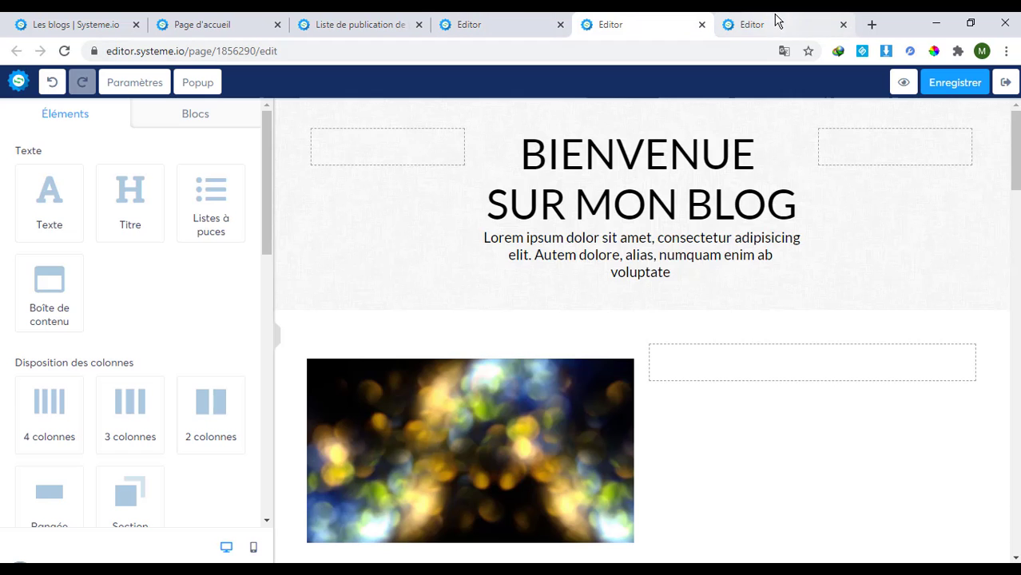
pyautogui.click(775, 20)
pyautogui.click(503, 24)
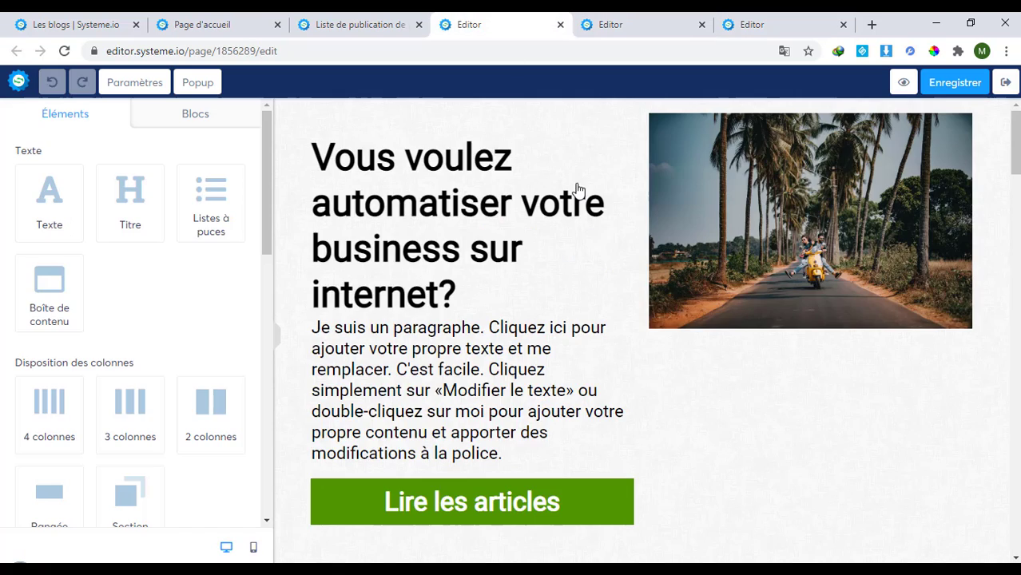
pyautogui.click(348, 18)
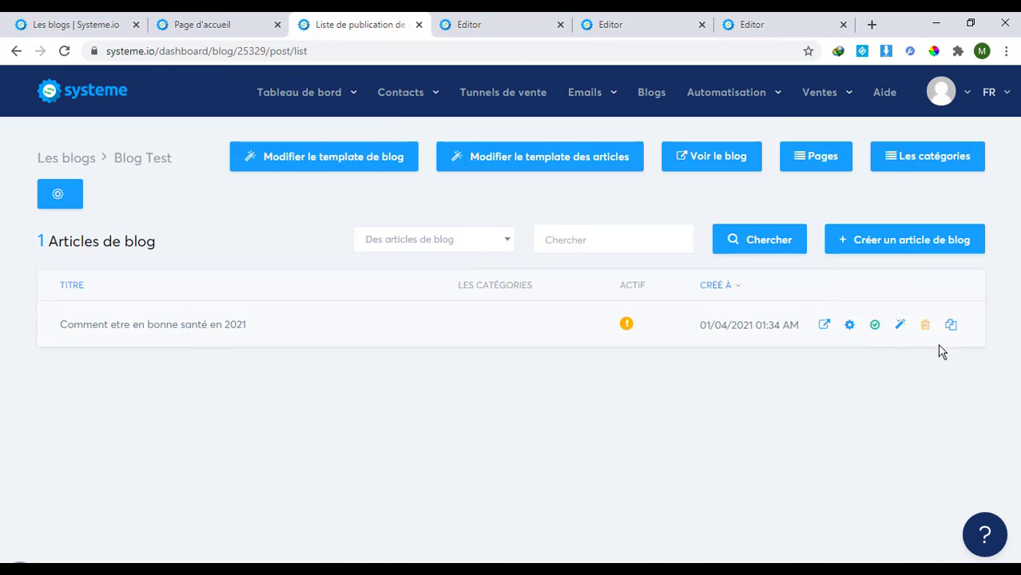
pyautogui.click(875, 325)
pyautogui.click(497, 364)
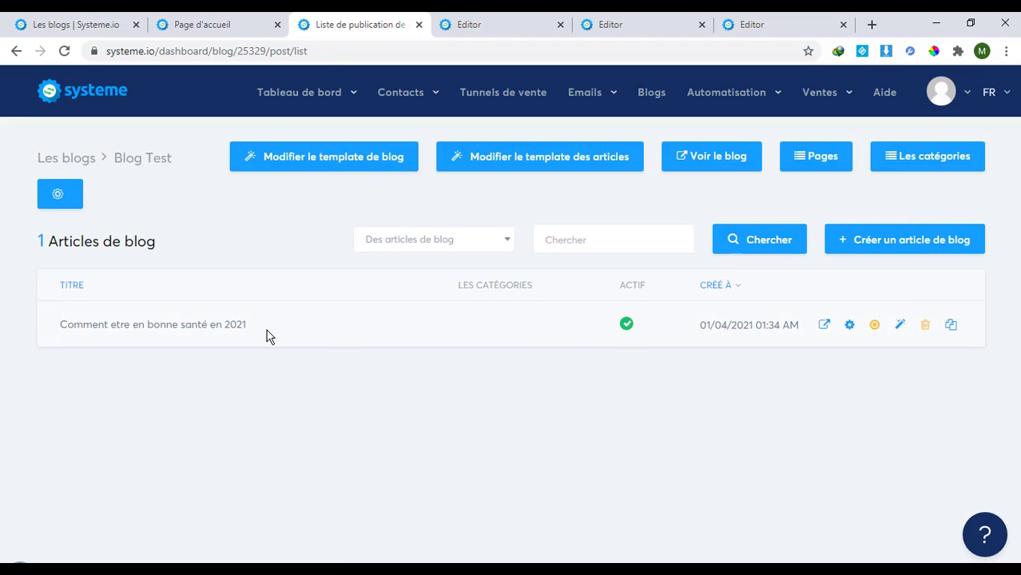
# Reload the published blog's home page and follow its Blog menu link to check the article listing
pyautogui.click(236, 20)
pyautogui.click(64, 50)
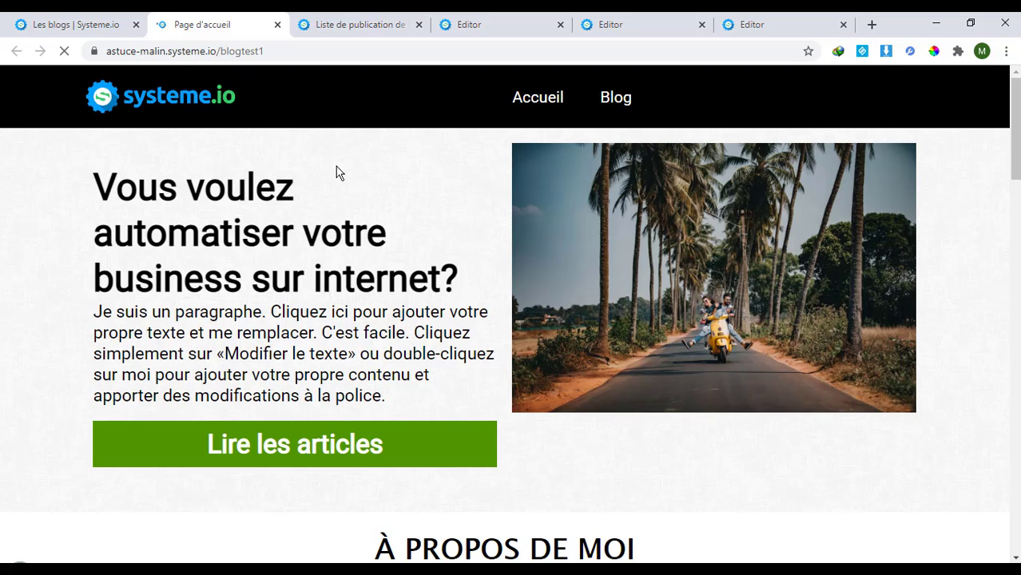
pyautogui.scroll(-3, 448, 208)
pyautogui.scroll(3, 463, 192)
pyautogui.click(635, 98)
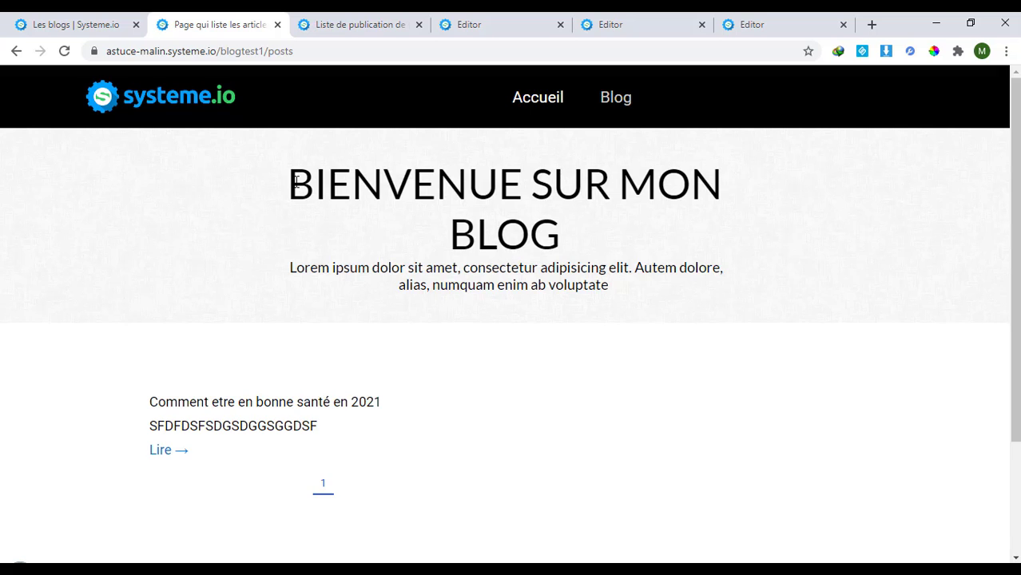
# Open the page list of Blog Test, and examine the published article-list page from its heading to its footer
pyautogui.click(368, 24)
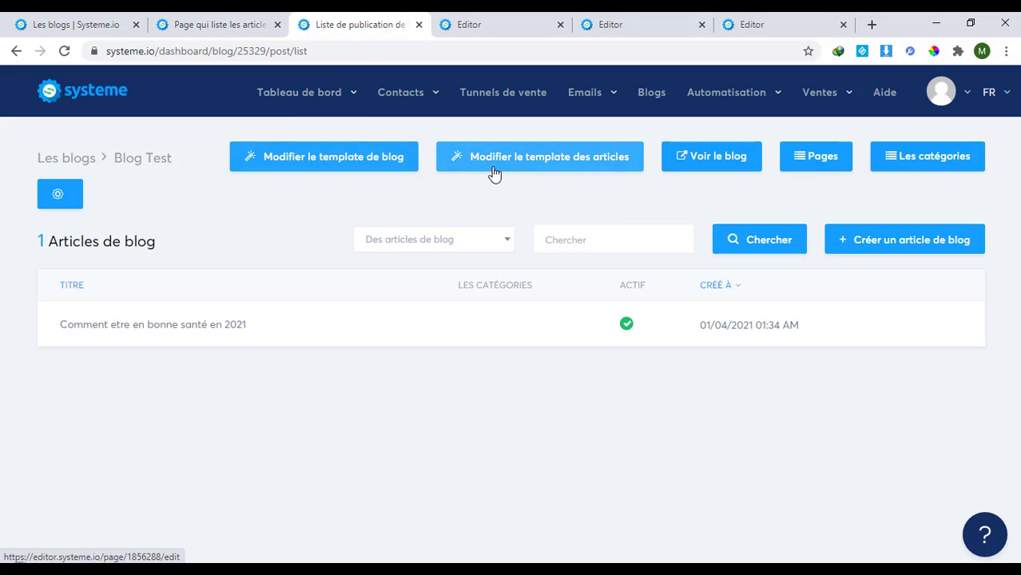
pyautogui.click(821, 161)
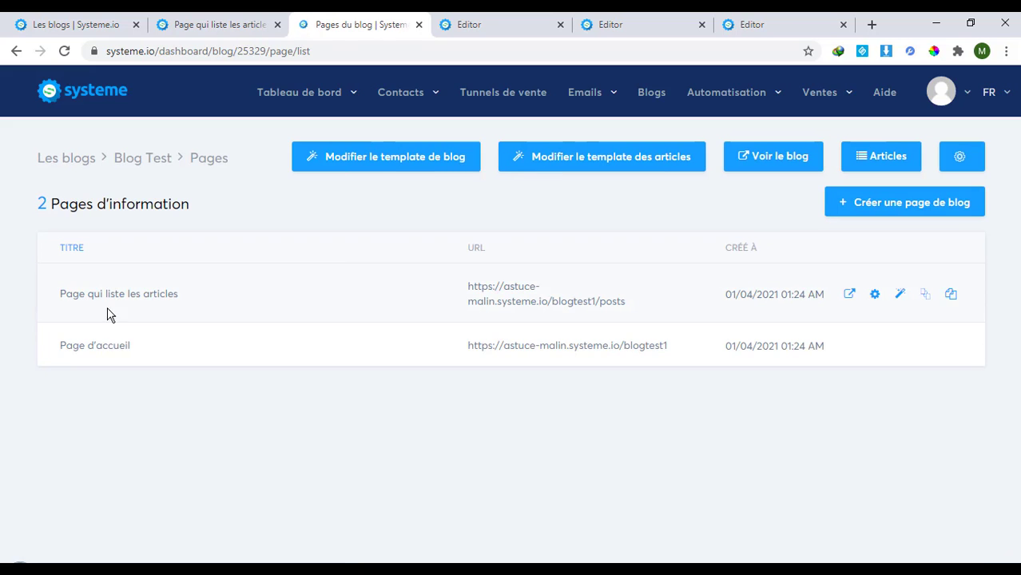
pyautogui.click(221, 25)
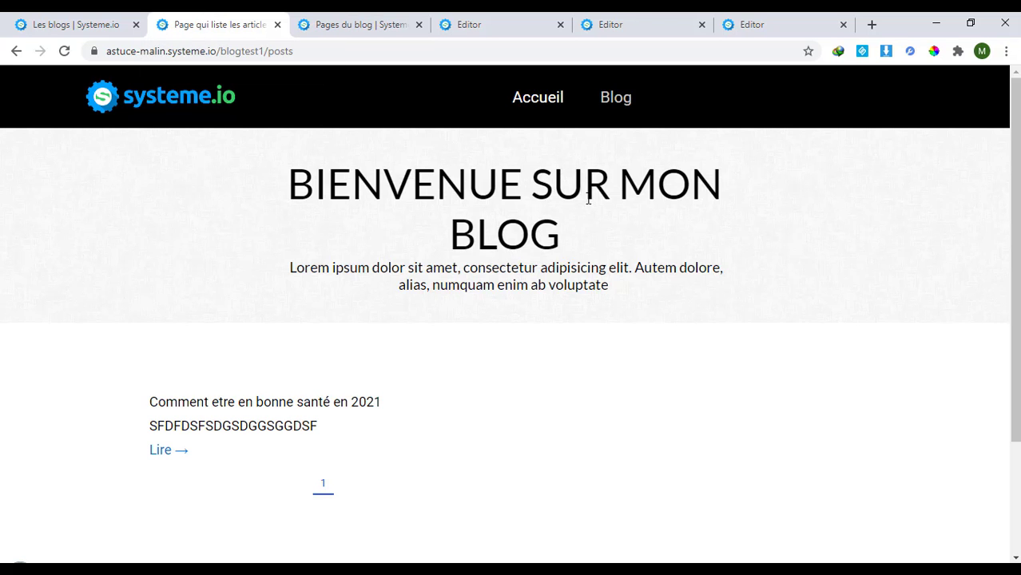
pyautogui.scroll(-2, 560, 204)
pyautogui.scroll(1, 480, 188)
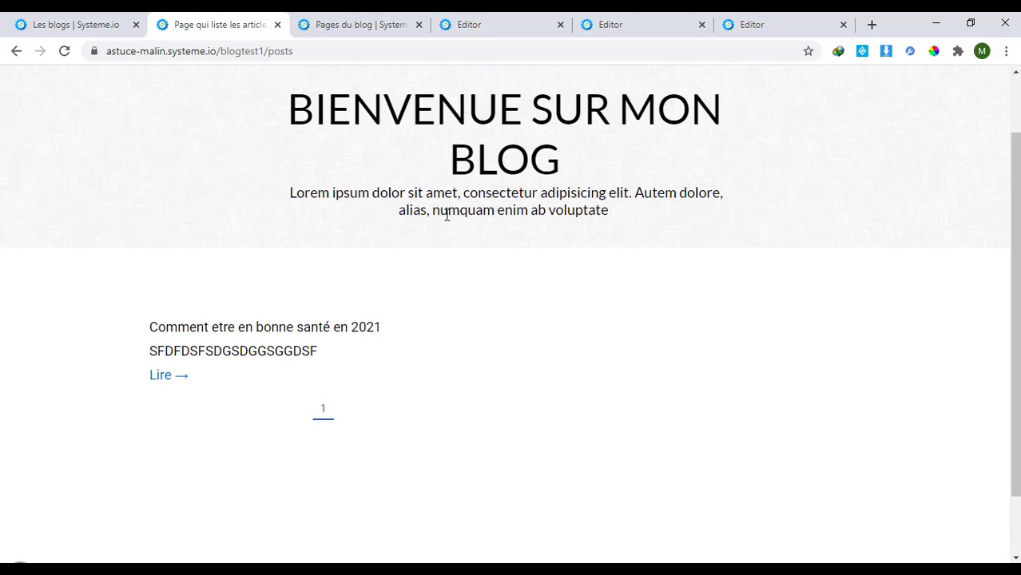
pyautogui.scroll(1, 447, 212)
pyautogui.scroll(-2, 335, 239)
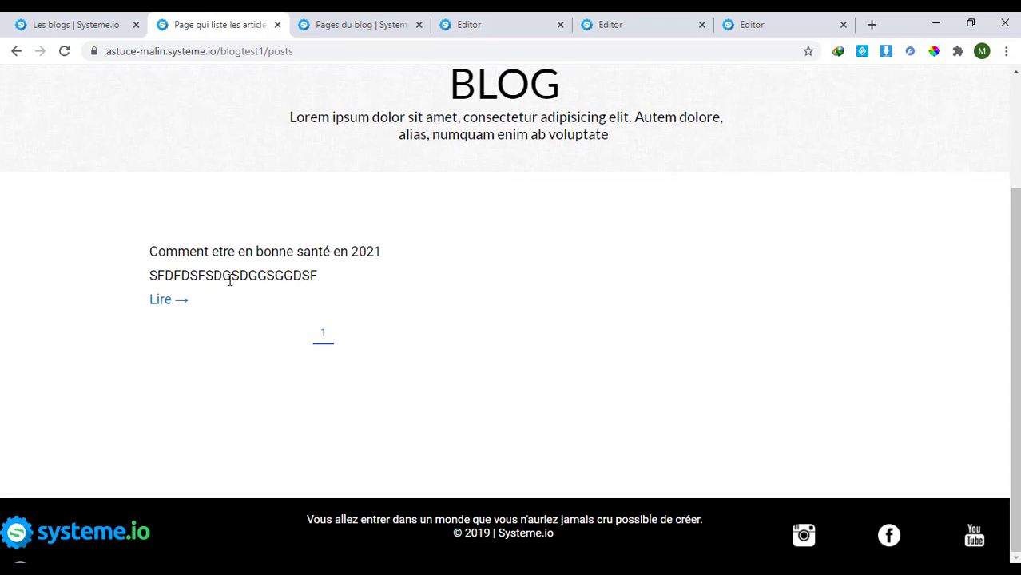
# Open the listed article in a separate tab through its Lire link, examine its whole content, and return to the article listing
pyautogui.middleClick(162, 304)
pyautogui.click(291, 21)
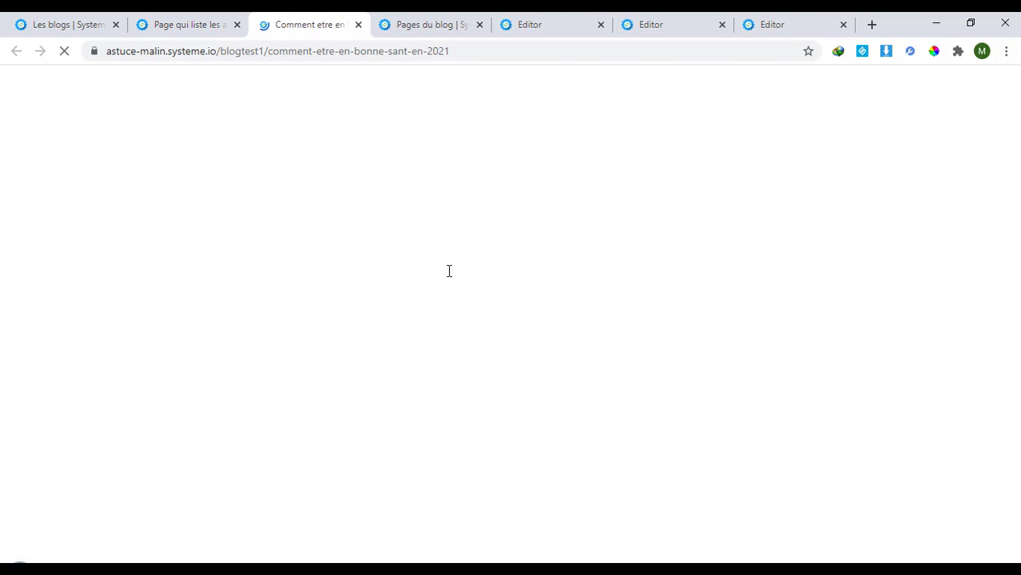
pyautogui.scroll(-5, 504, 272)
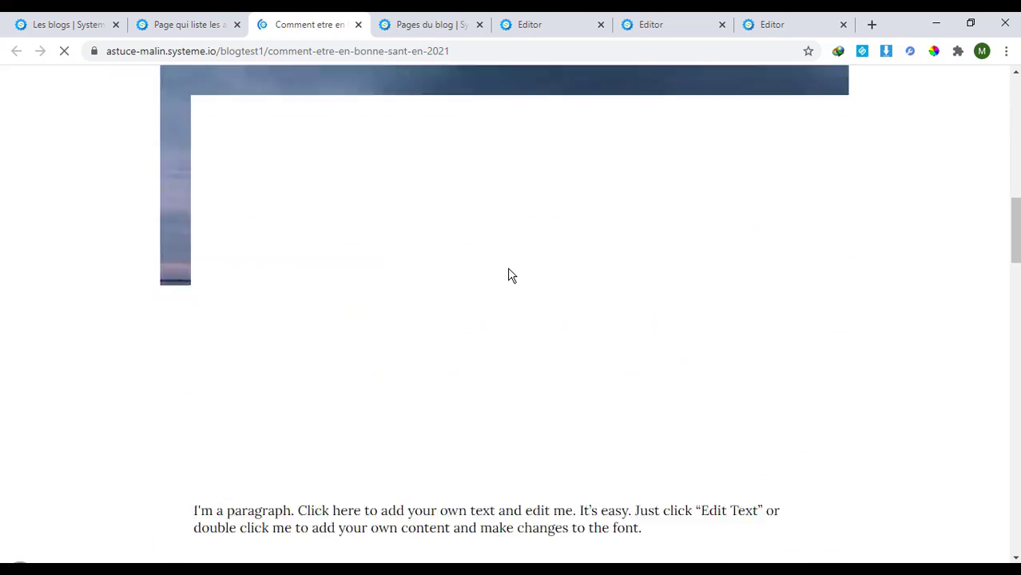
pyautogui.scroll(-15, 508, 274)
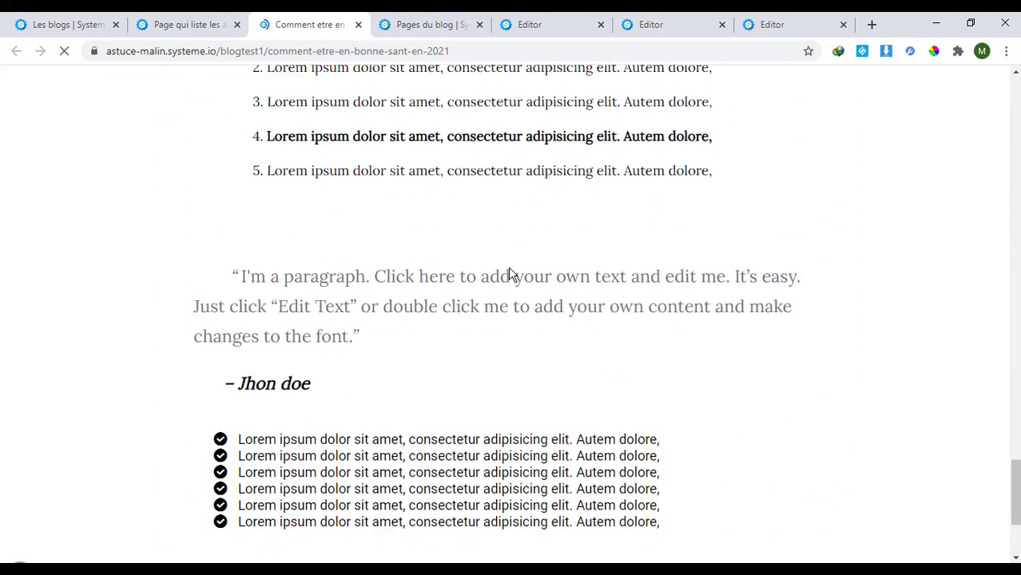
pyautogui.scroll(-3, 512, 274)
pyautogui.scroll(8, 380, 364)
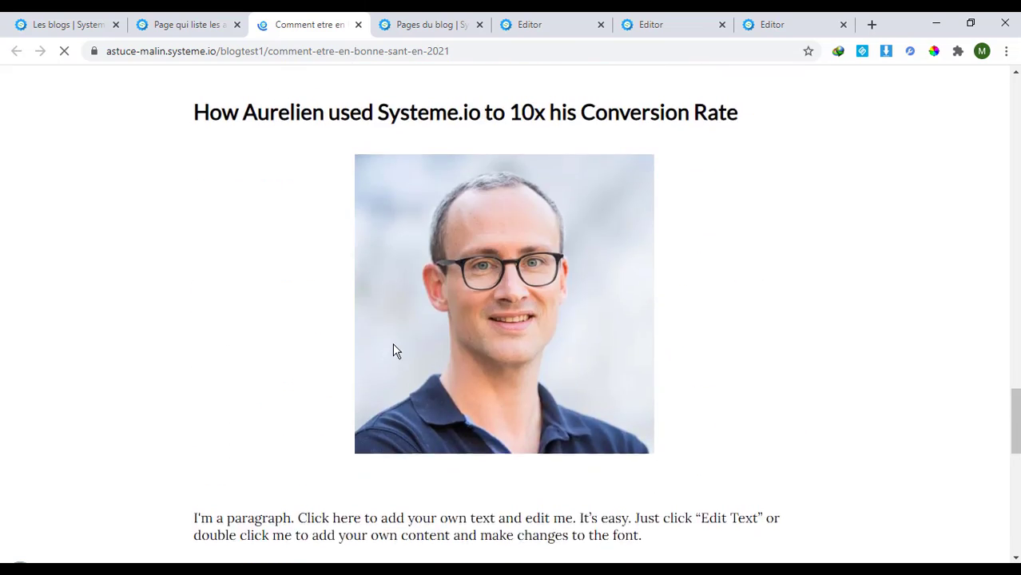
pyautogui.scroll(15, 395, 344)
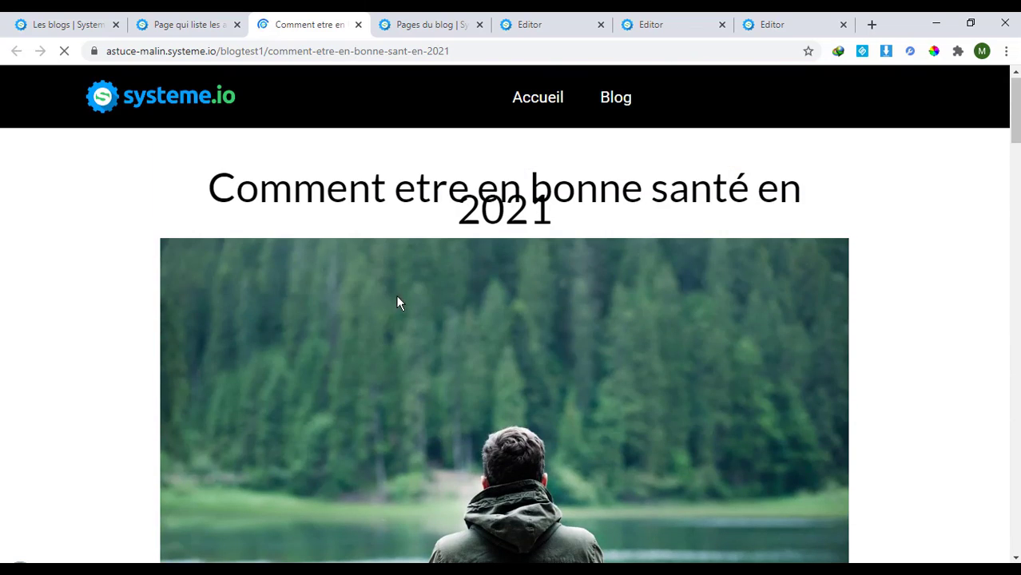
pyautogui.click(184, 24)
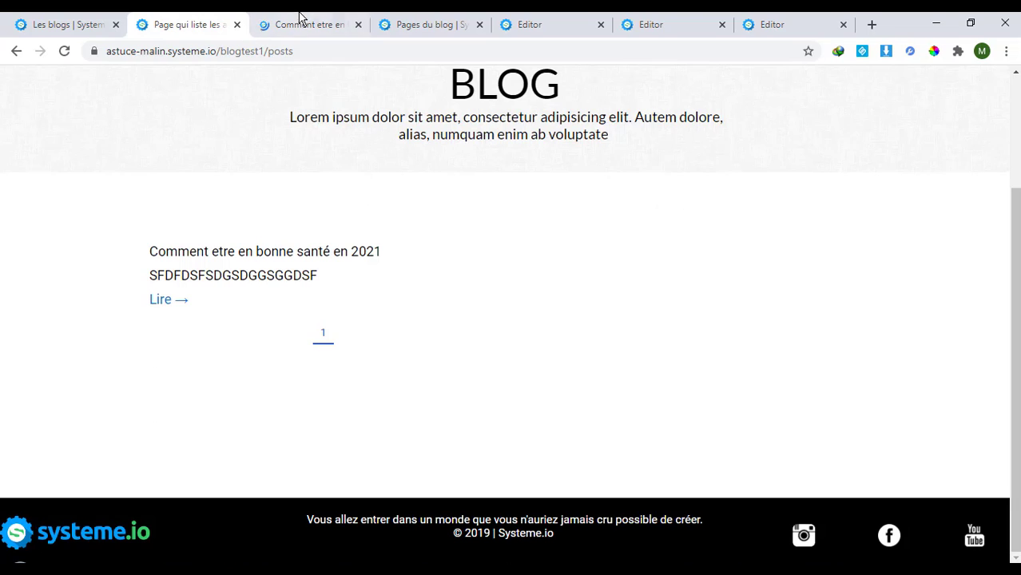
pyautogui.scroll(3, 380, 212)
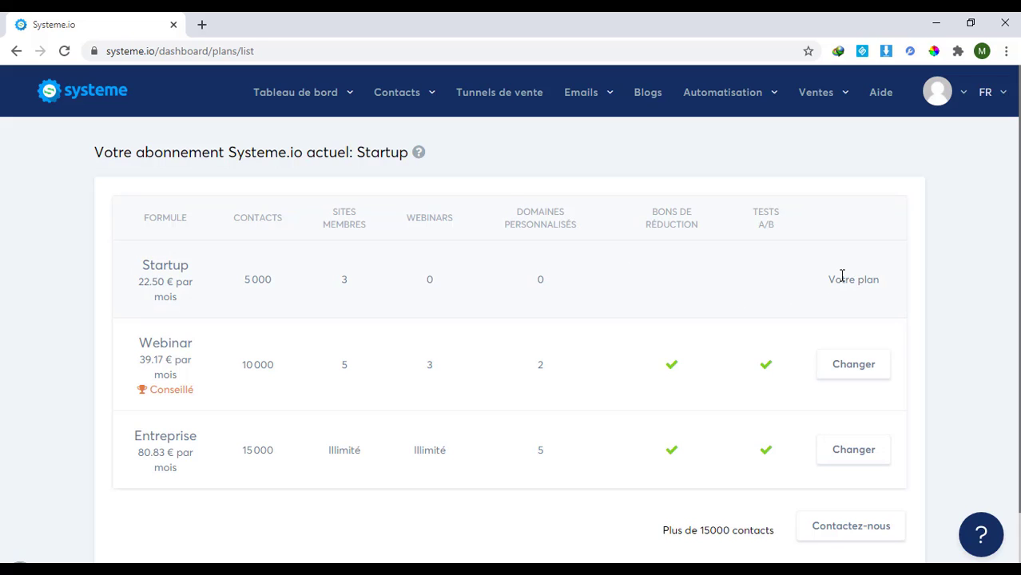
# Review the subdomain field in the account settings and open the list of custom domain names
pyautogui.click(964, 96)
pyautogui.click(868, 163)
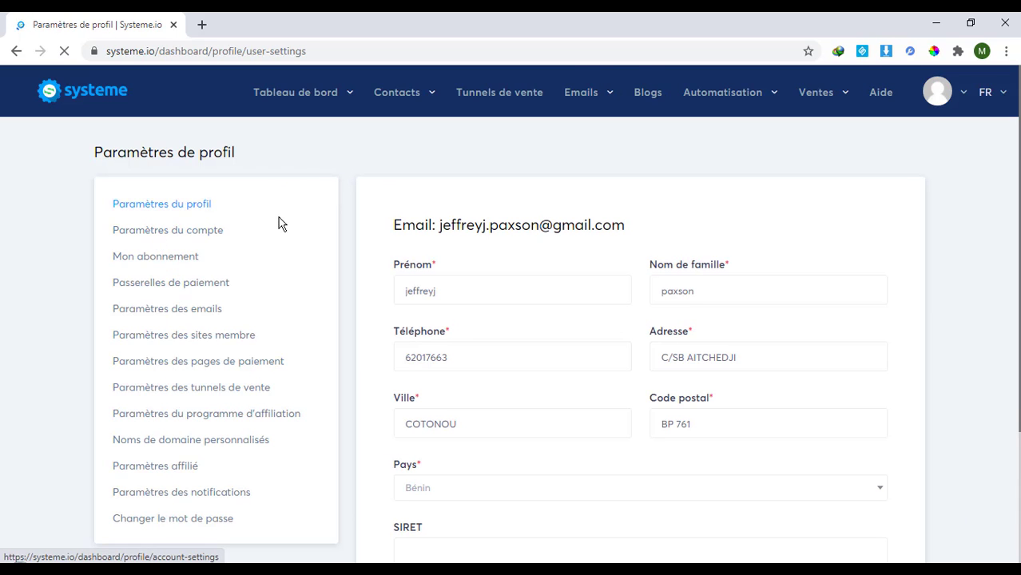
pyautogui.click(279, 223)
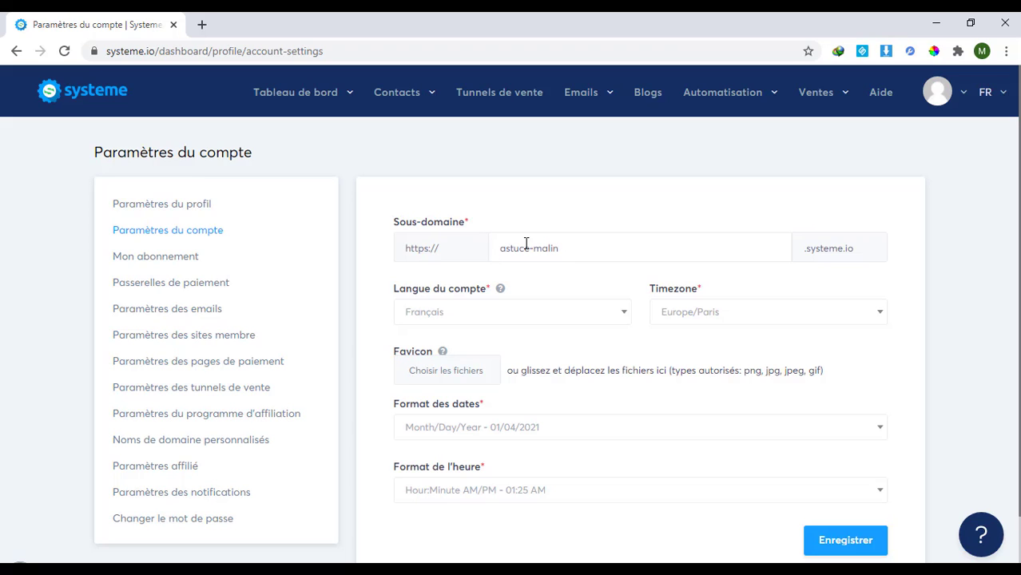
pyautogui.scroll(-1, 379, 261)
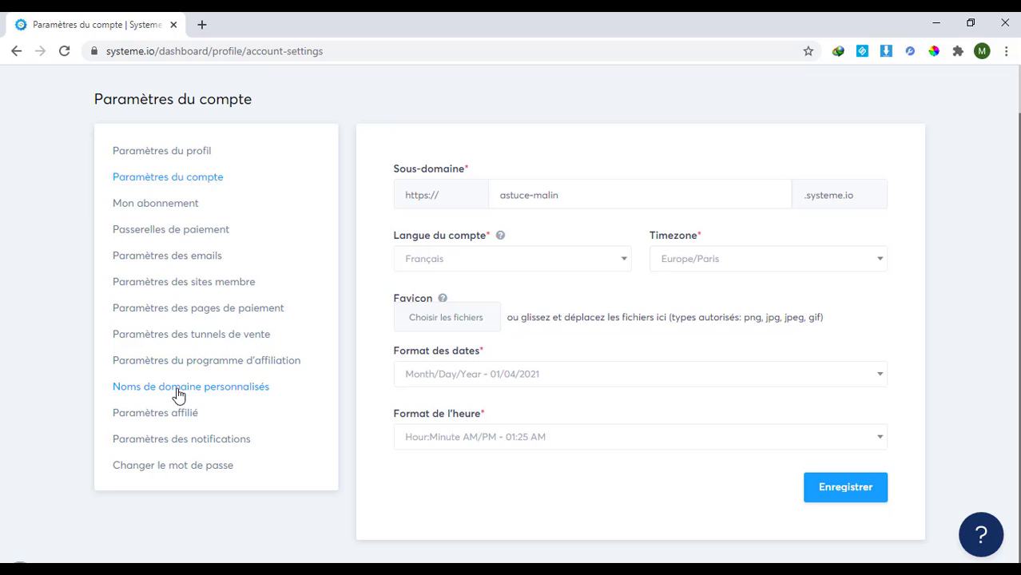
pyautogui.click(250, 391)
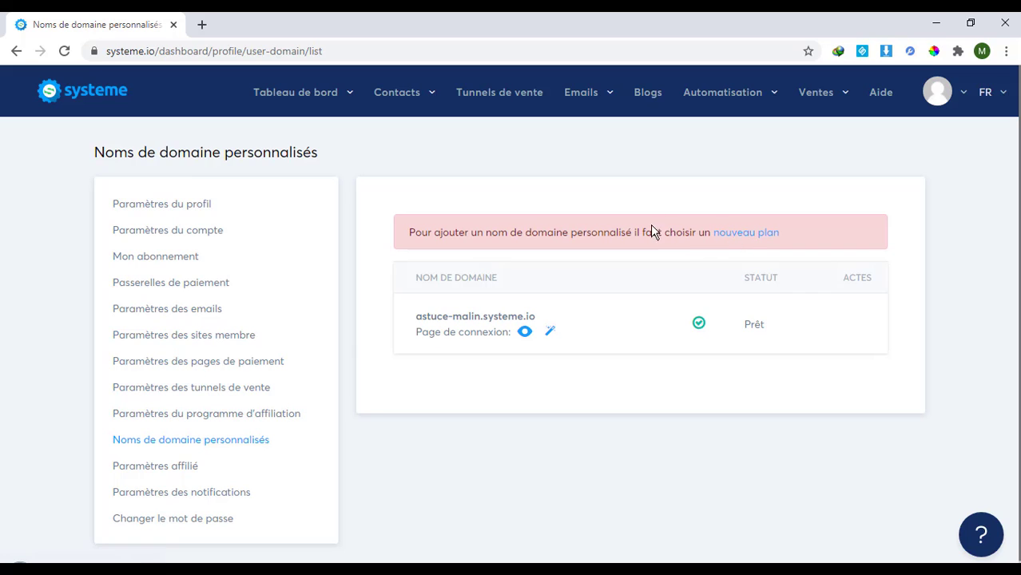
pyautogui.scroll(-1, 596, 231)
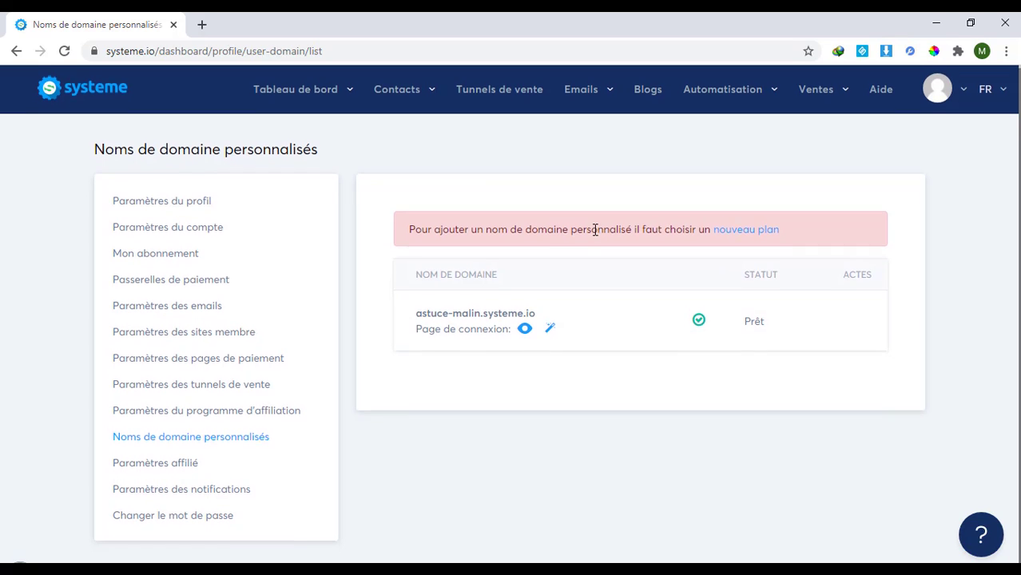